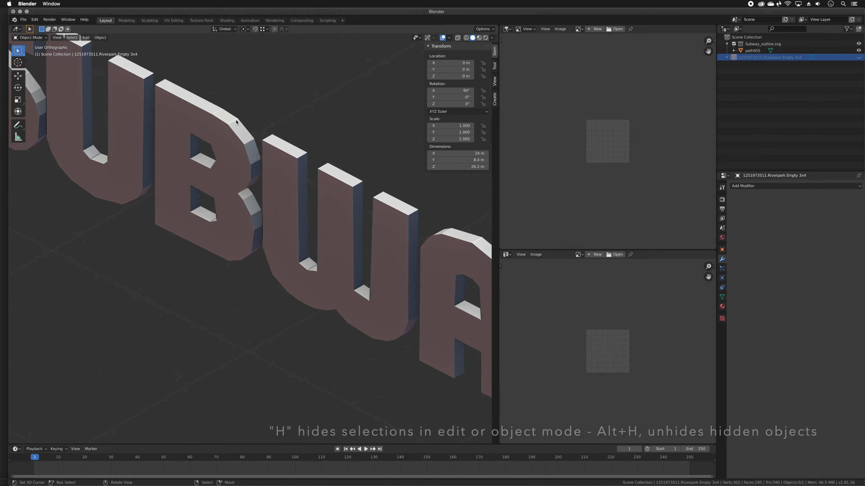
Apply smooth shading to all faces of the extruded SUBWAY lettering mesh.
{"action": "scroll", "coordinate": [238, 201], "scroll_direction": "down", "scroll_amount": 4}
{"action": "middle_click_drag", "start_coordinate": [239, 201], "coordinate": [204, 171]}
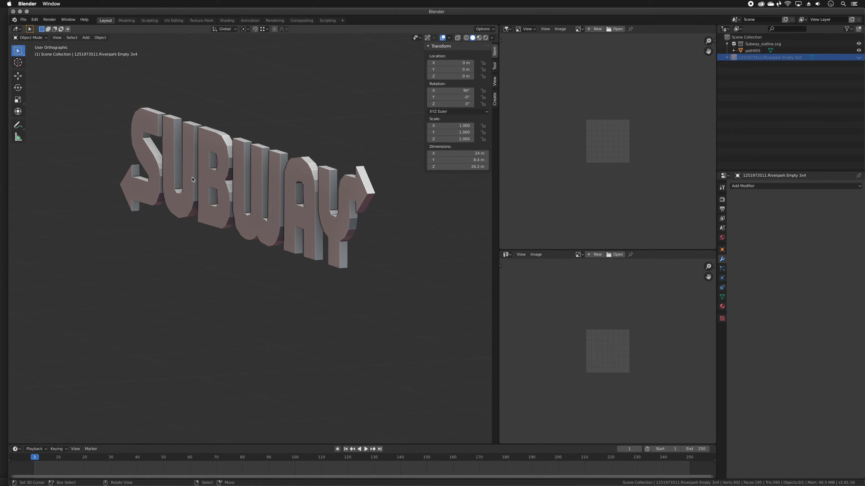
{"action": "left_click", "coordinate": [204, 165]}
{"action": "key", "text": "Tab"}
{"action": "key", "text": "a"}
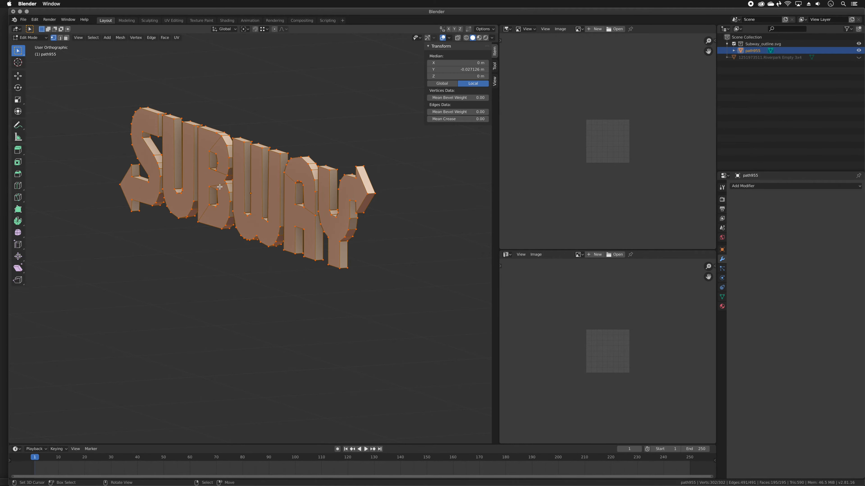
{"action": "left_click", "coordinate": [164, 38]}
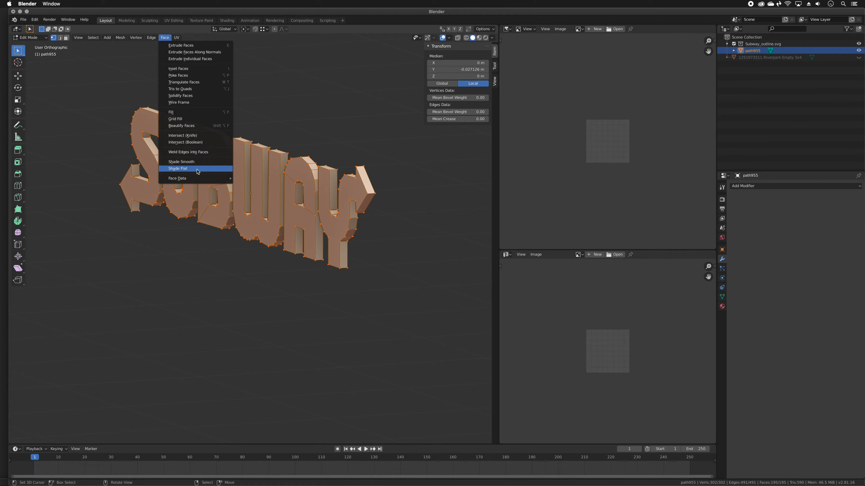
{"action": "left_click", "coordinate": [196, 162]}
{"action": "key", "text": "Tab"}
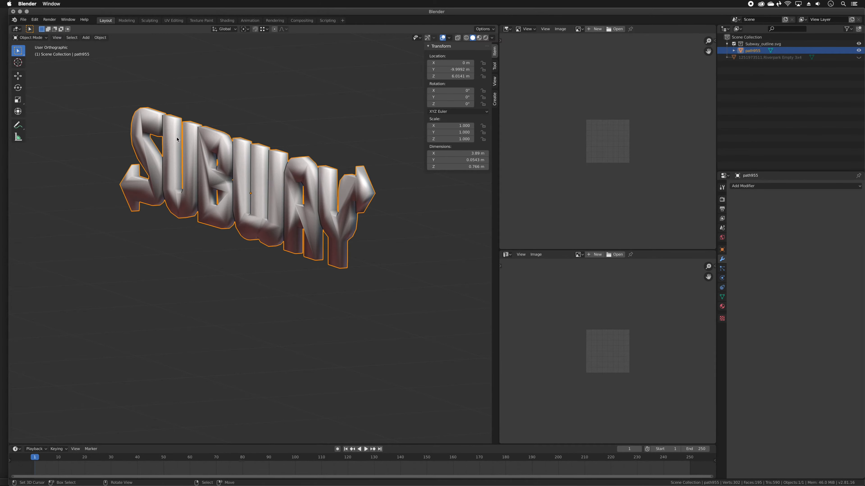
Examine how the smooth shading looks on the front faces and along the side edges of the lettering.
{"action": "scroll", "coordinate": [238, 170], "scroll_direction": "up", "scroll_amount": 3}
{"action": "middle_click_drag", "start_coordinate": [238, 170], "coordinate": [182, 144]}
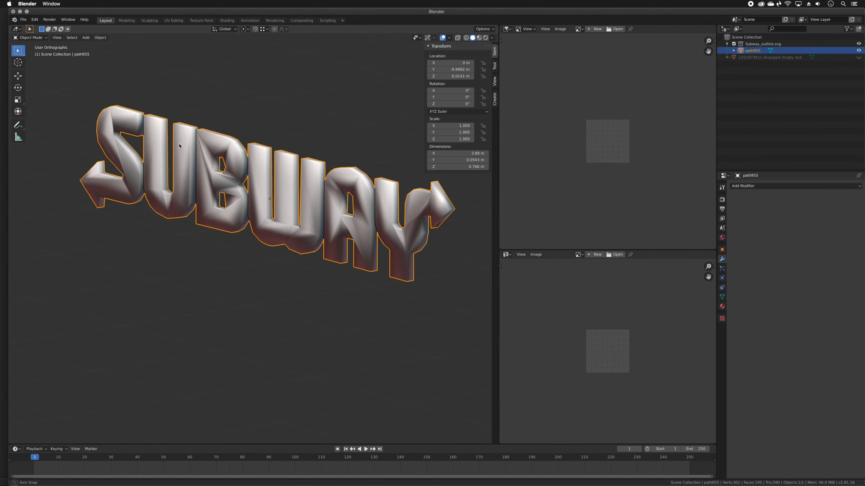
{"action": "scroll", "coordinate": [247, 149], "scroll_direction": "up", "scroll_amount": 3}
{"action": "middle_click_drag", "start_coordinate": [247, 149], "coordinate": [261, 156]}
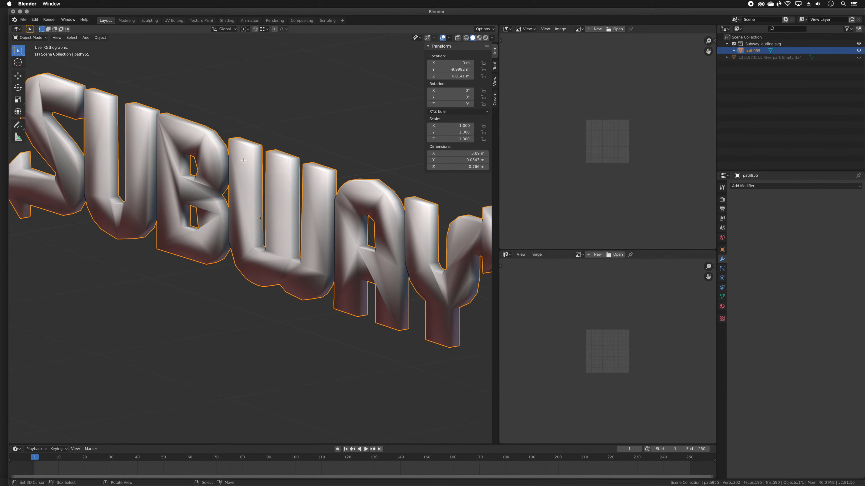
{"action": "key", "text": "Tab"}
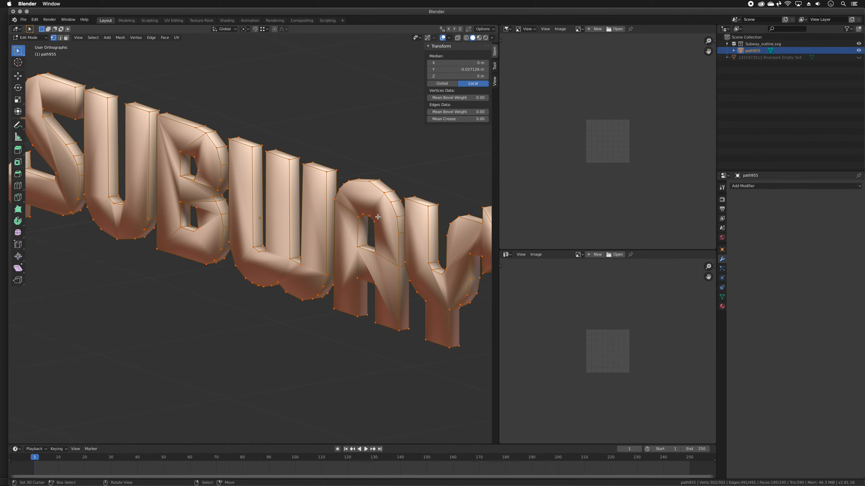
{"action": "mouse_move", "coordinate": [250, 205]}
{"action": "middle_mouse_down"}
{"action": "mouse_move", "coordinate": [272, 180]}
{"action": "mouse_move", "coordinate": [261, 201]}
{"action": "middle_mouse_up"}
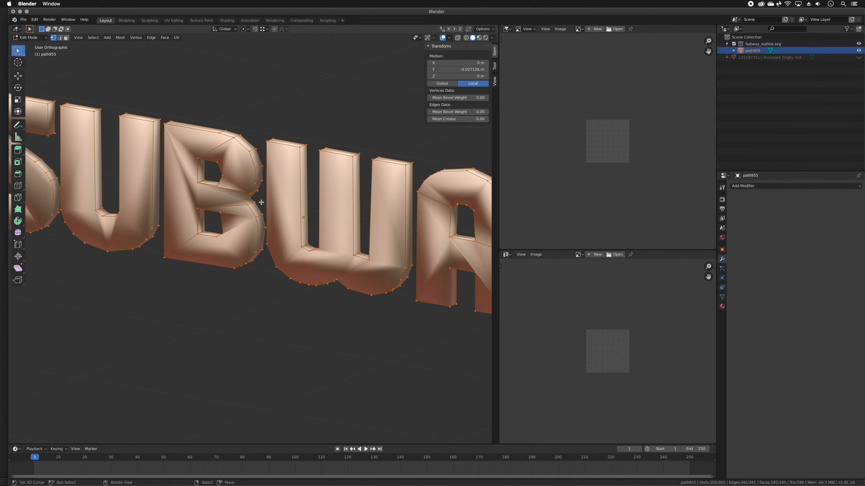
{"action": "scroll", "coordinate": [256, 207], "scroll_direction": "down", "scroll_amount": 4}
{"action": "scroll", "coordinate": [269, 225], "scroll_direction": "up", "scroll_amount": 2}
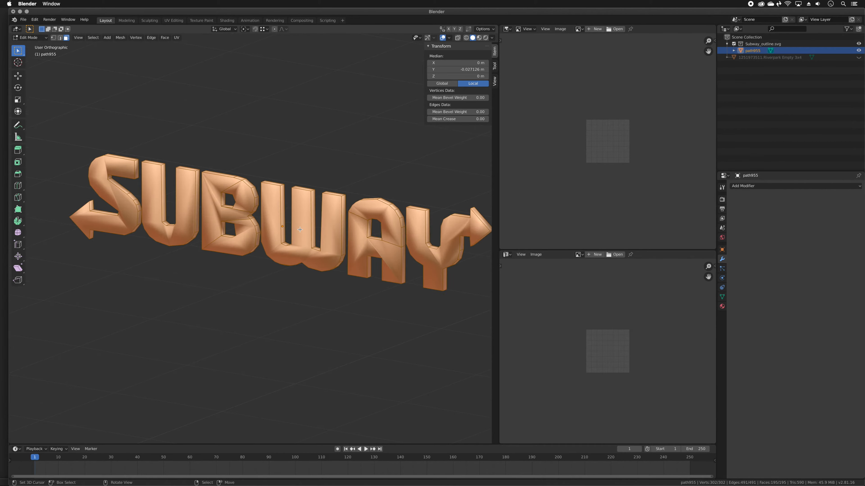
Try splitting only the front face of the W from its sides with the Edge Split operation.
{"action": "key", "text": "alt+a"}
{"action": "middle_click_drag", "start_coordinate": [268, 215], "coordinate": [237, 181], "text": "shift"}
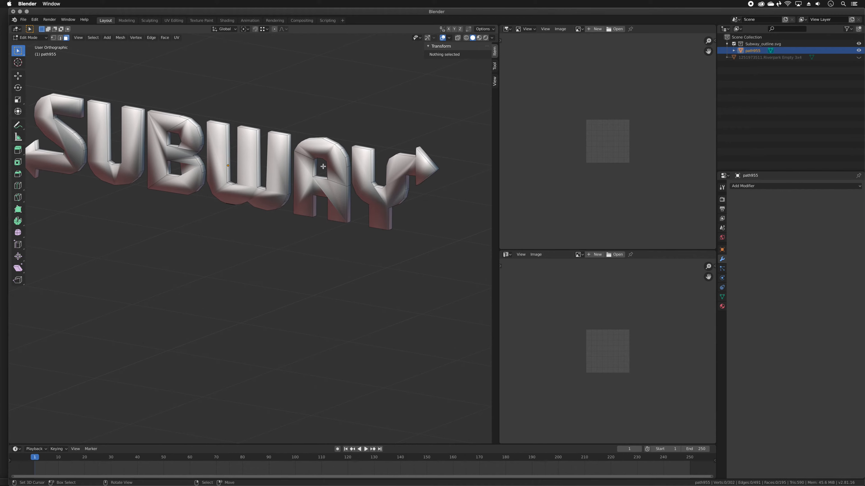
{"action": "left_click", "coordinate": [242, 179]}
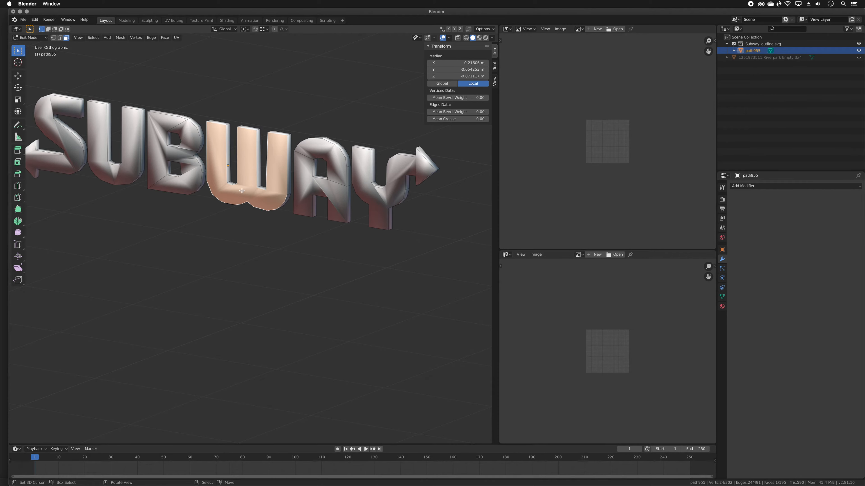
{"action": "left_click", "coordinate": [154, 40]}
{"action": "left_click", "coordinate": [170, 116]}
{"action": "key", "text": "Tab"}
{"action": "middle_click_drag", "start_coordinate": [177, 123], "coordinate": [221, 168]}
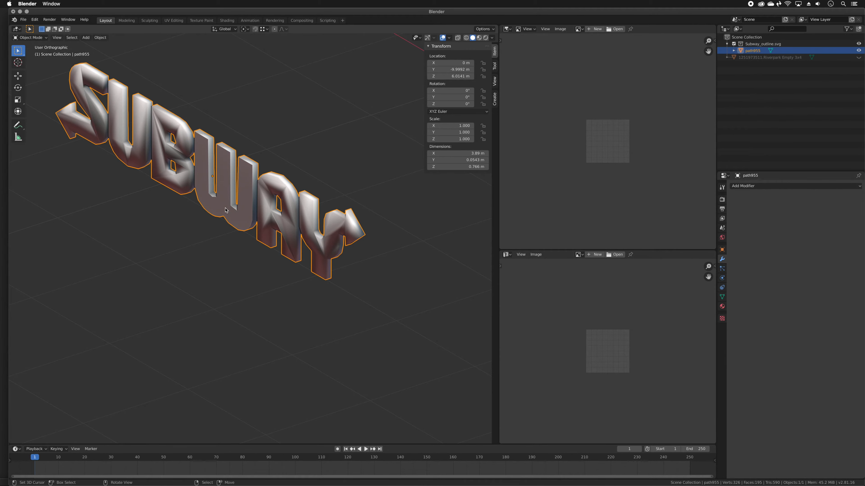
{"action": "middle_click_drag", "start_coordinate": [241, 171], "coordinate": [242, 162]}
{"action": "key", "text": "Tab"}
{"action": "left_click", "coordinate": [242, 163]}
Undo the edge split on the front face of the W.
{"action": "key", "text": "ctrl+z"}
{"action": "key", "text": "ctrl+z"}
{"action": "key", "text": "ctrl+z"}
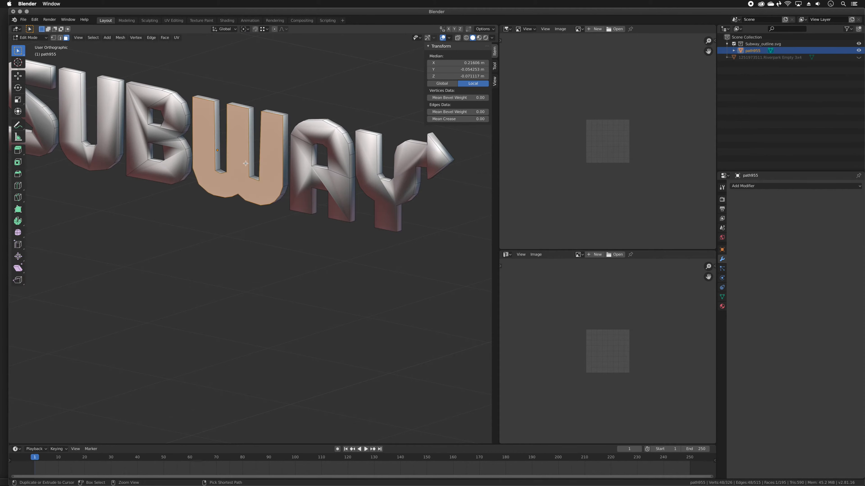
Add an Edge Split modifier to the SUBWAY lettering object.
{"action": "scroll", "coordinate": [242, 162], "scroll_direction": "down", "scroll_amount": 3}
{"action": "middle_click_drag", "start_coordinate": [242, 163], "coordinate": [310, 166]}
{"action": "scroll", "coordinate": [310, 167], "scroll_direction": "up", "scroll_amount": 3}
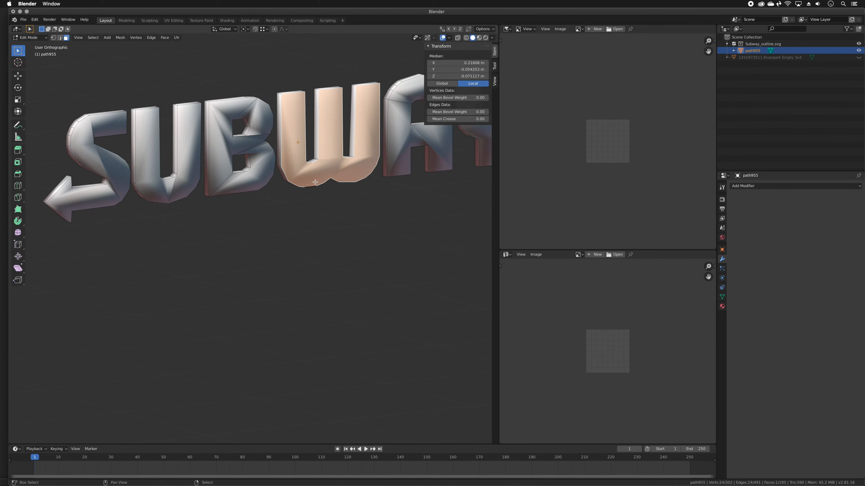
{"action": "middle_click_drag", "start_coordinate": [380, 148], "coordinate": [344, 185], "text": "shift"}
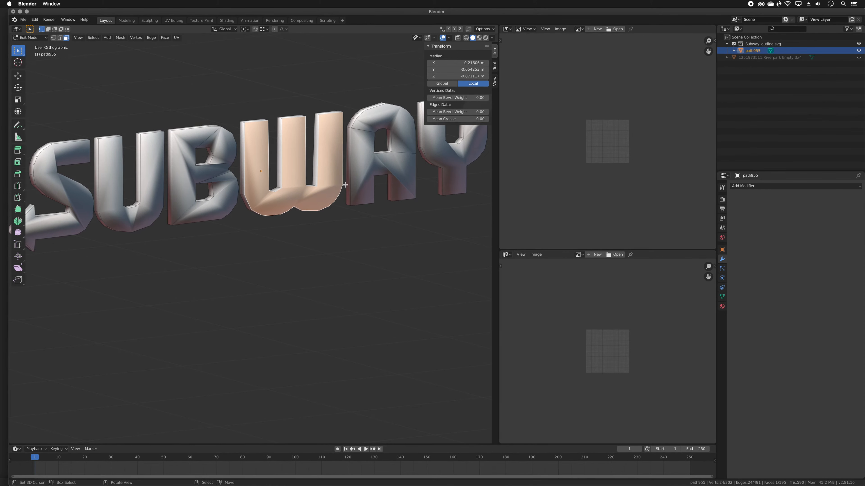
{"action": "left_click", "coordinate": [736, 187]}
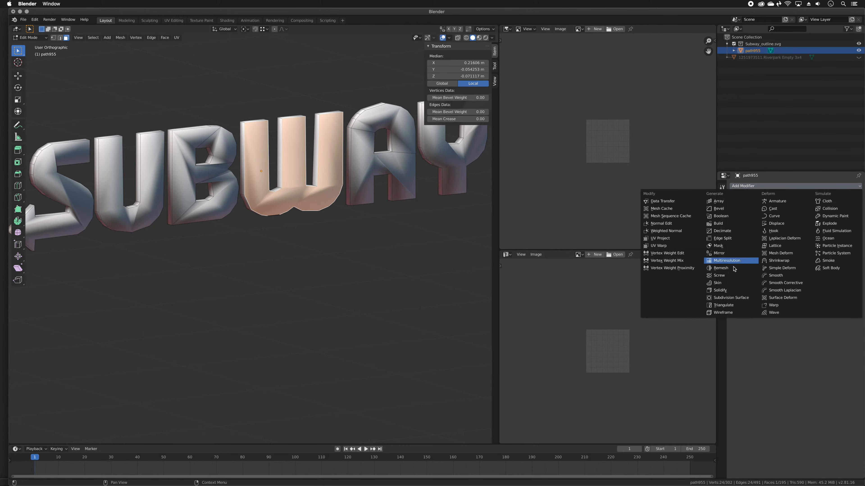
{"action": "left_click", "coordinate": [730, 240]}
{"action": "scroll", "coordinate": [353, 220], "scroll_direction": "down", "scroll_amount": 5}
{"action": "middle_click_drag", "start_coordinate": [354, 220], "coordinate": [281, 240]}
{"action": "key", "text": "Tab"}
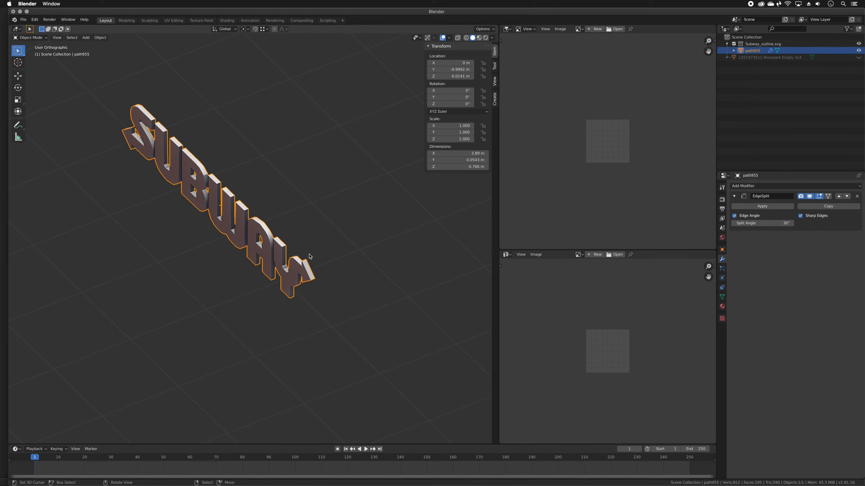
Compare split angles of 70° and 60° for the Edge Split modifier on the lettering.
{"action": "scroll", "coordinate": [238, 312], "scroll_direction": "up", "scroll_amount": 3}
{"action": "middle_click_drag", "start_coordinate": [238, 311], "coordinate": [273, 313]}
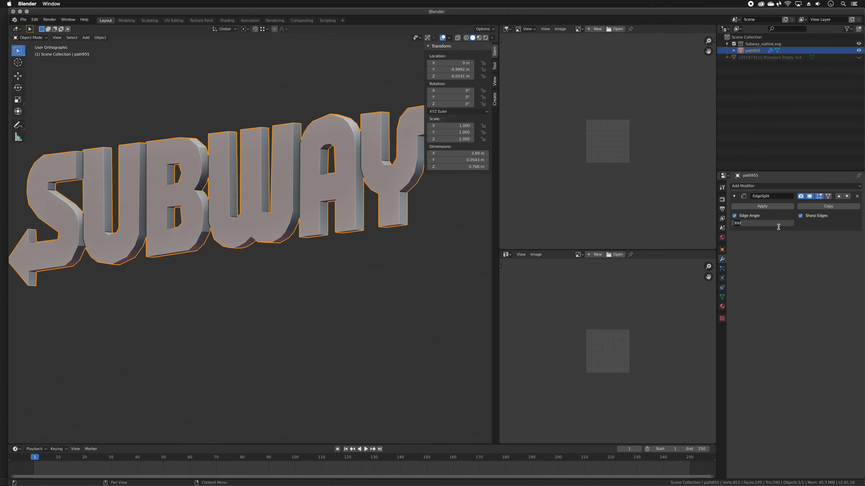
{"action": "key", "text": "Return"}
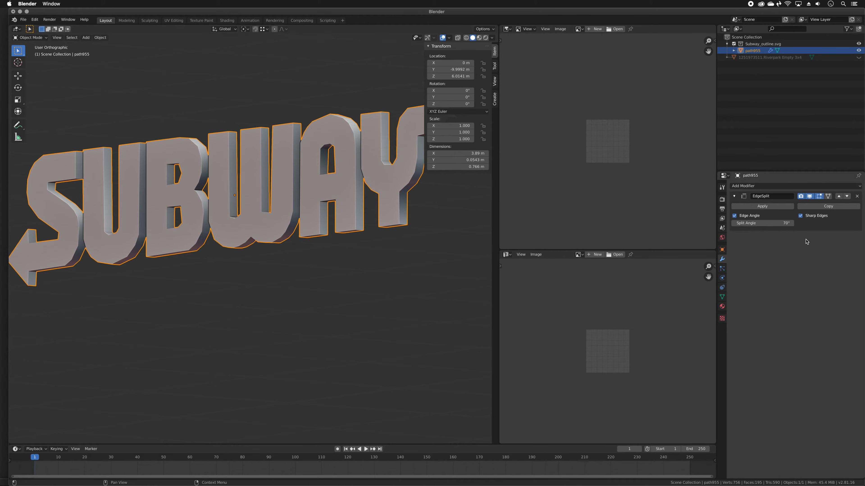
{"action": "type", "text": "60"}
{"action": "key", "text": "Return"}
{"action": "middle_click_drag", "start_coordinate": [402, 244], "coordinate": [410, 170]}
{"action": "double_click", "coordinate": [736, 222]}
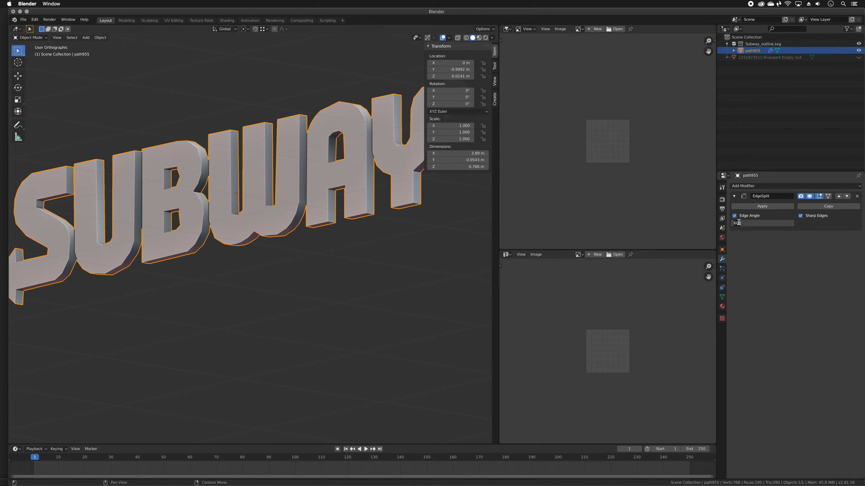
{"action": "type", "text": "70"}
{"action": "key", "text": "Return"}
{"action": "middle_click_drag", "start_coordinate": [389, 241], "coordinate": [388, 204]}
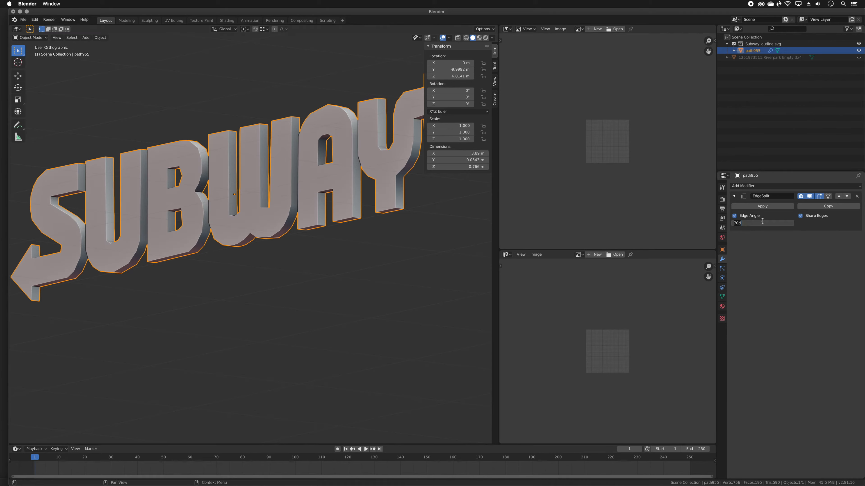
Set the Edge Split modifier's split angle to 60°.
{"action": "key", "text": "Return"}
{"action": "middle_click_drag", "start_coordinate": [204, 289], "coordinate": [262, 303]}
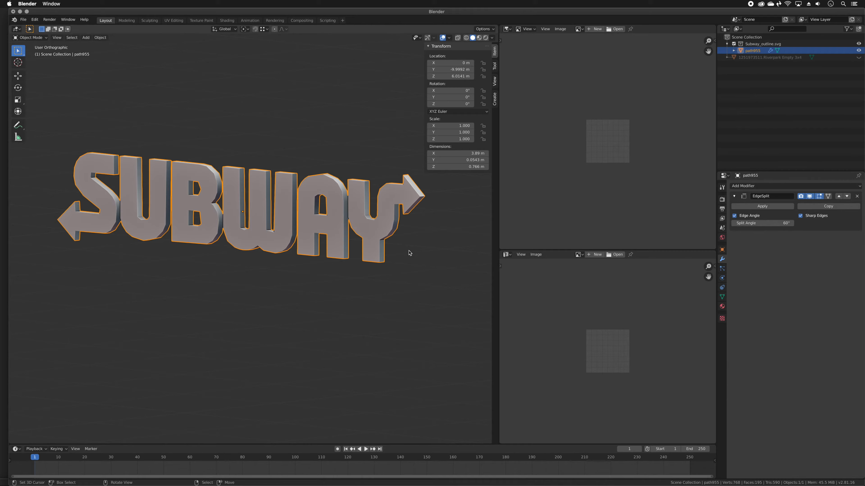
{"action": "middle_click_drag", "start_coordinate": [337, 290], "coordinate": [289, 300]}
Mark the short depth edge at the inner bottom corner of the first U as sharp.
{"action": "key", "text": "Tab"}
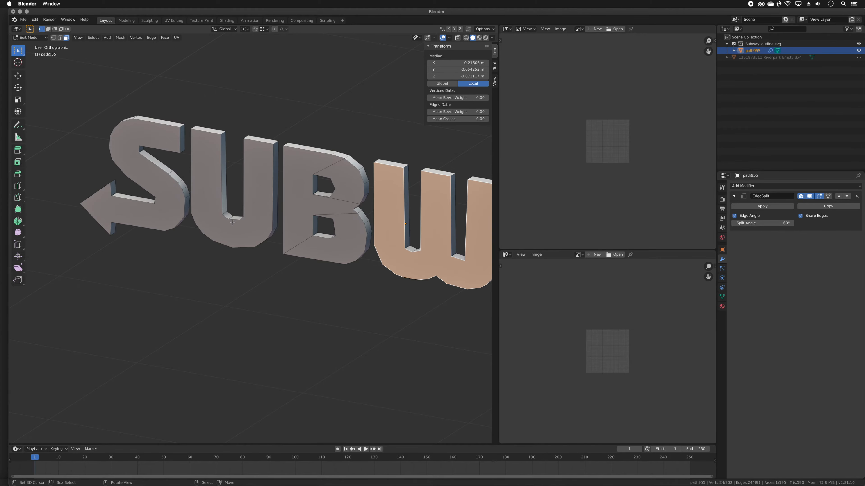
{"action": "left_click", "coordinate": [227, 213]}
{"action": "key", "text": "2"}
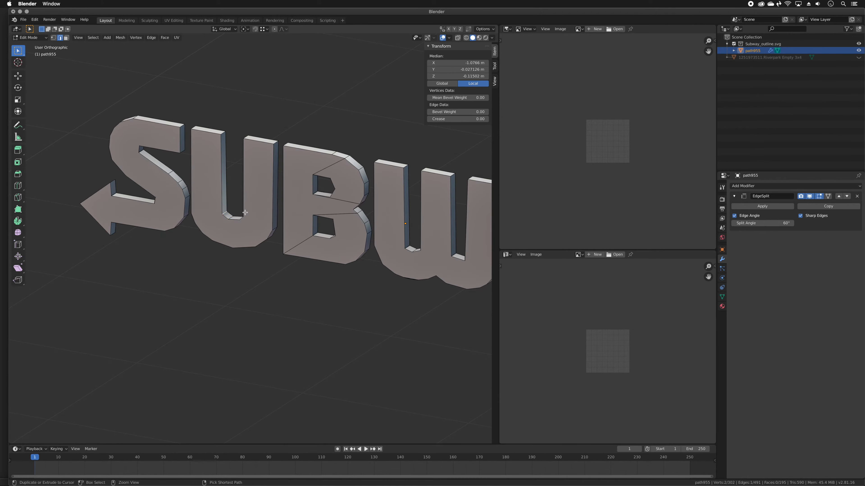
{"action": "key", "text": "ctrl+e"}
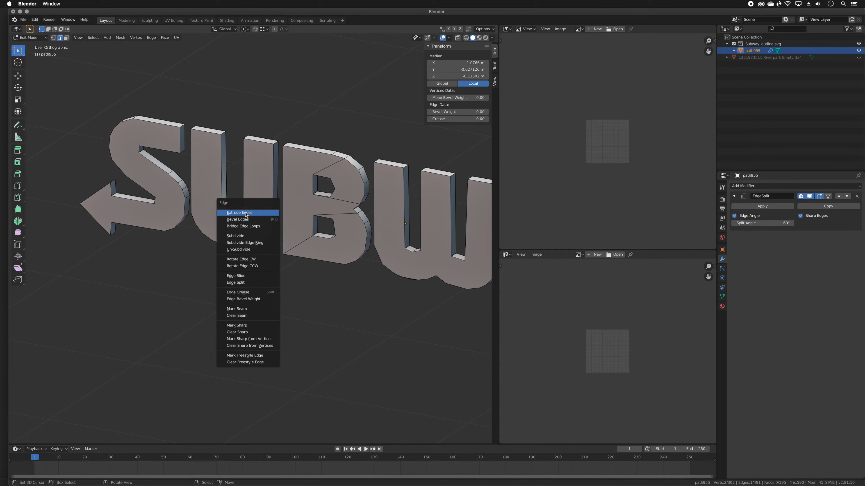
{"action": "left_click", "coordinate": [243, 325]}
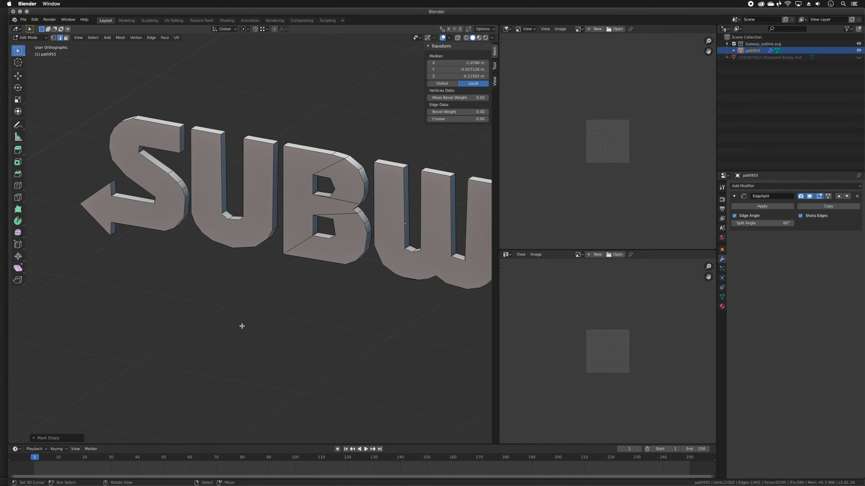
{"action": "key", "text": "Tab"}
{"action": "scroll", "coordinate": [227, 221], "scroll_direction": "up", "scroll_amount": 2}
{"action": "key", "text": "Tab"}
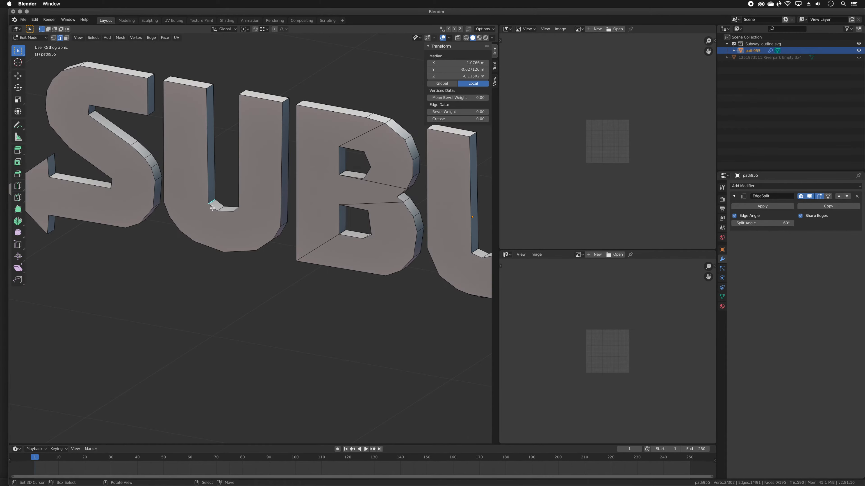
{"action": "left_click", "coordinate": [212, 205]}
{"action": "key", "text": "ctrl+e"}
{"action": "left_click", "coordinate": [211, 201]}
{"action": "scroll", "coordinate": [251, 340], "scroll_direction": "down", "scroll_amount": 3}
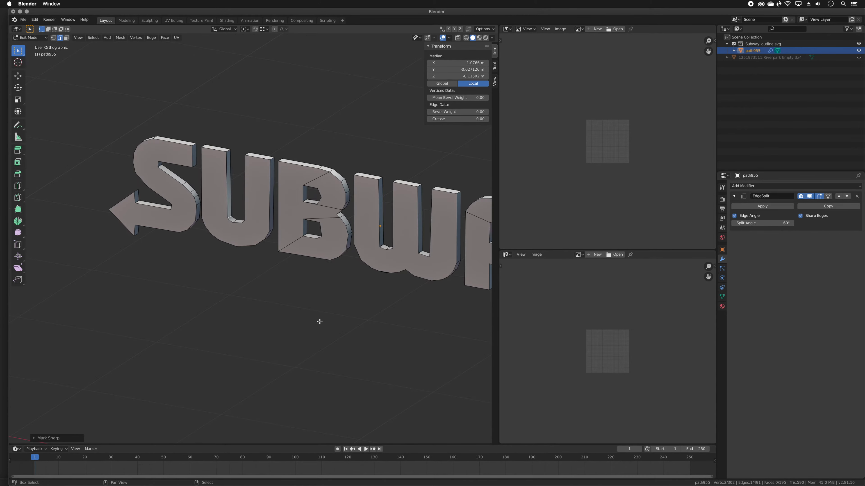
Apply the Edge Split modifier so that the lettering mesh is actually split.
{"action": "scroll", "coordinate": [303, 307], "scroll_direction": "down", "scroll_amount": 3}
{"action": "middle_click_drag", "start_coordinate": [299, 305], "coordinate": [293, 348]}
{"action": "key", "text": "Tab"}
{"action": "scroll", "coordinate": [276, 311], "scroll_direction": "up", "scroll_amount": 2}
{"action": "key", "text": "Tab"}
{"action": "key", "text": "Tab"}
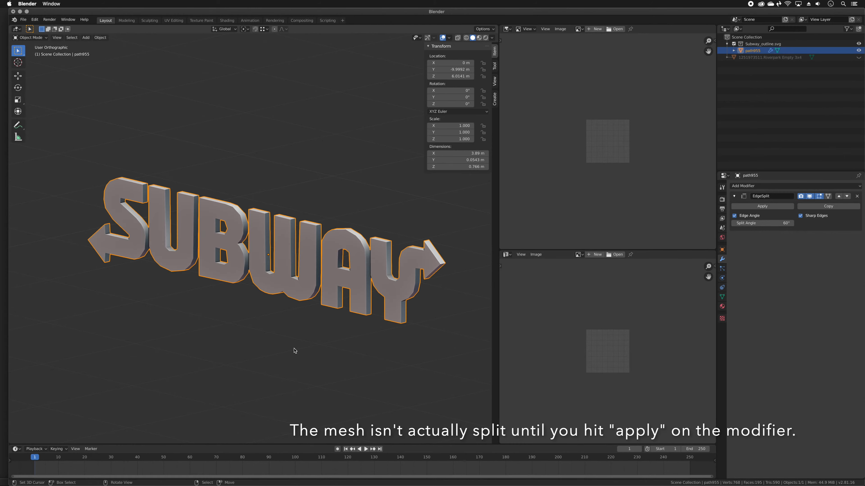
{"action": "left_click", "coordinate": [765, 206]}
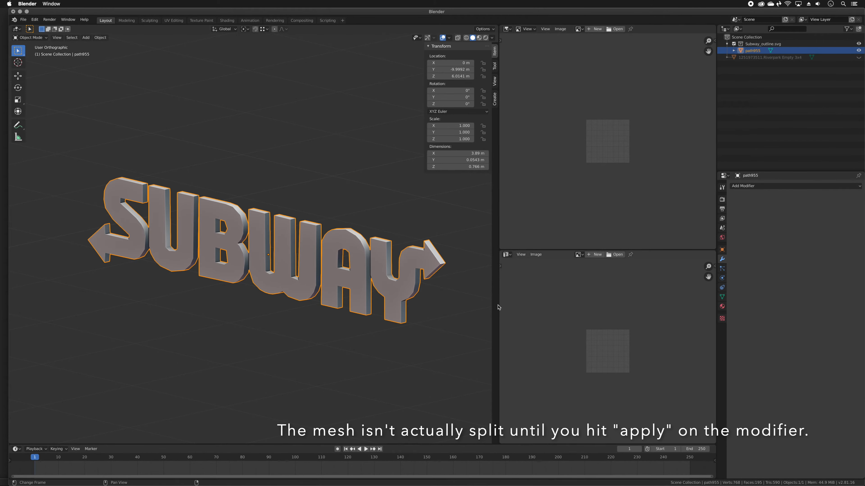
{"action": "left_click", "coordinate": [324, 372]}
{"action": "key", "text": "a"}
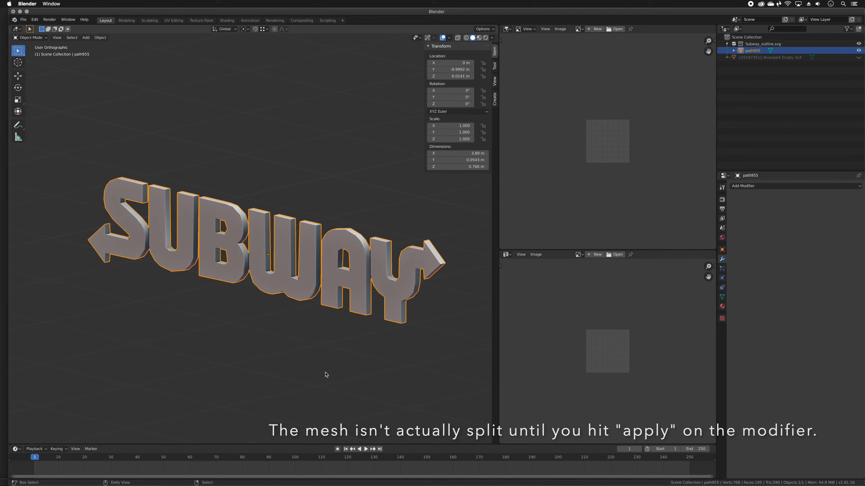
Save the scene to the Desktop as Subway.blend.
{"action": "key", "text": "super+shift+s"}
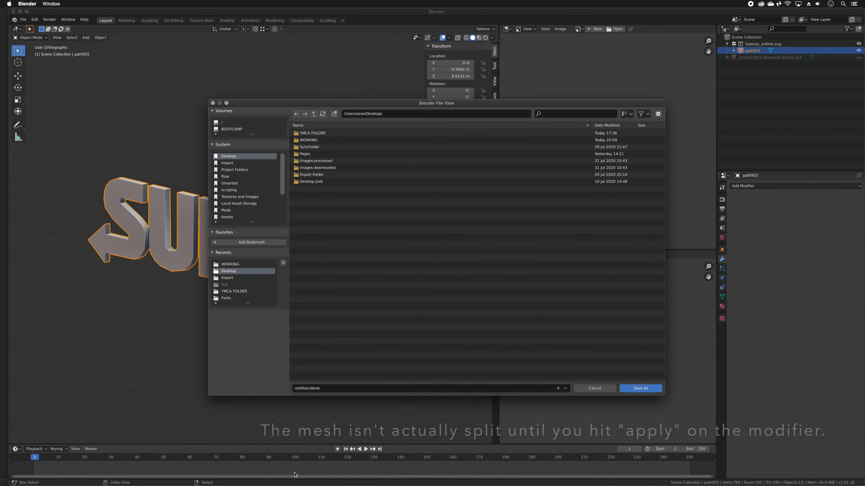
{"action": "left_click", "coordinate": [308, 389]}
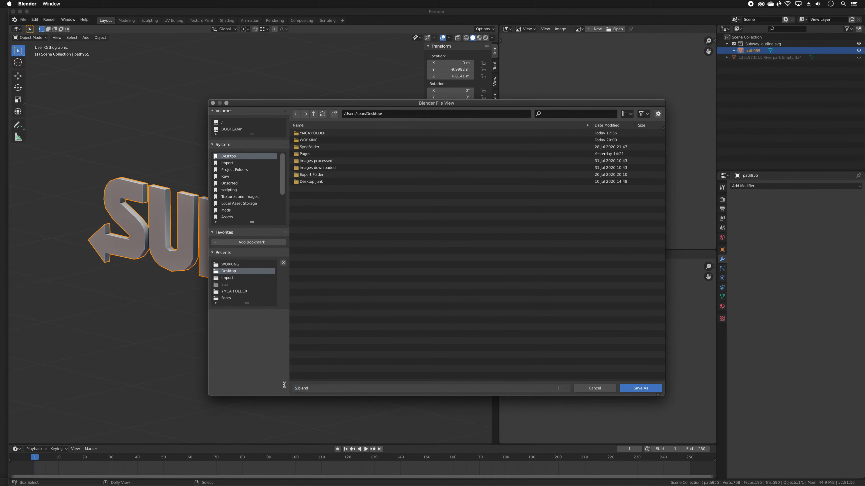
{"action": "key", "text": "Return"}
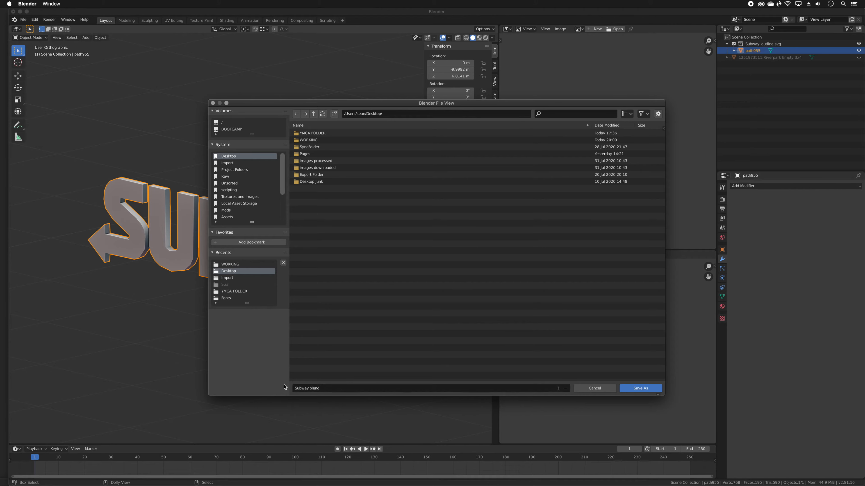
{"action": "left_click", "coordinate": [640, 388]}
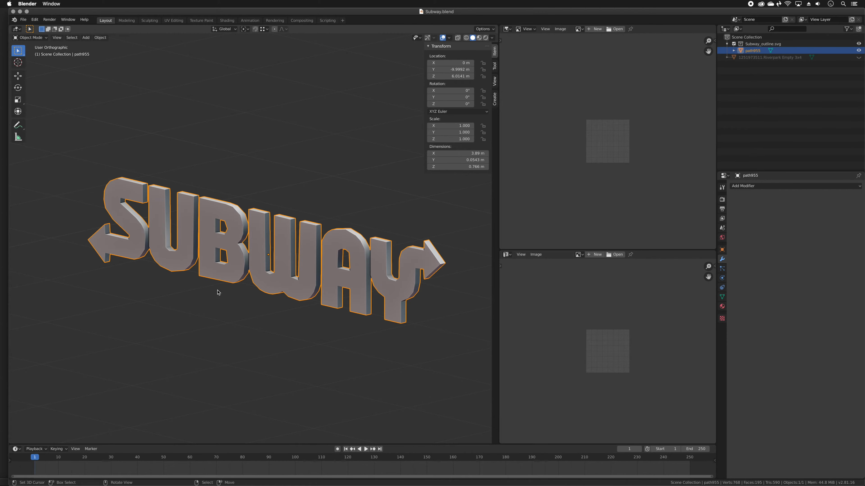
{"action": "key", "text": "KP_3"}
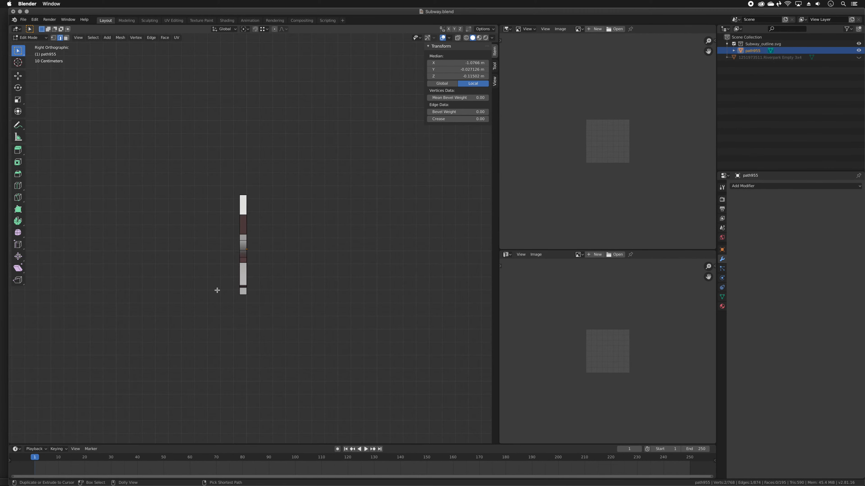
{"action": "key", "text": "shift+super+s"}
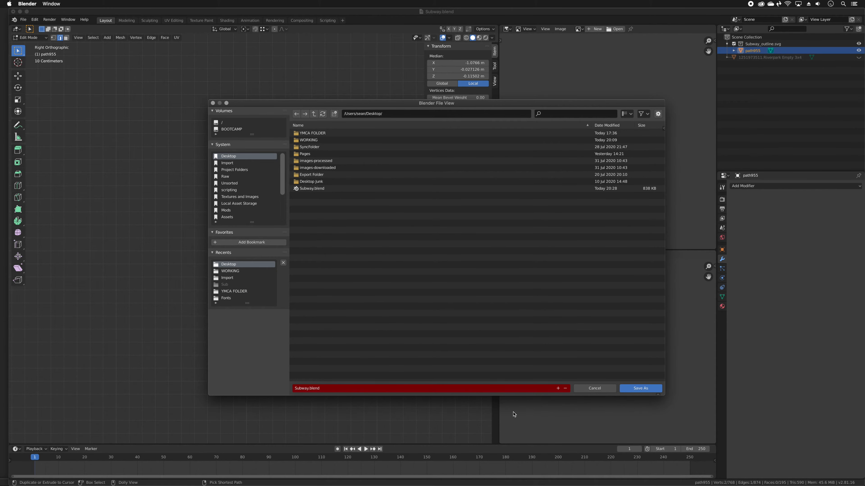
{"action": "left_click", "coordinate": [557, 389]}
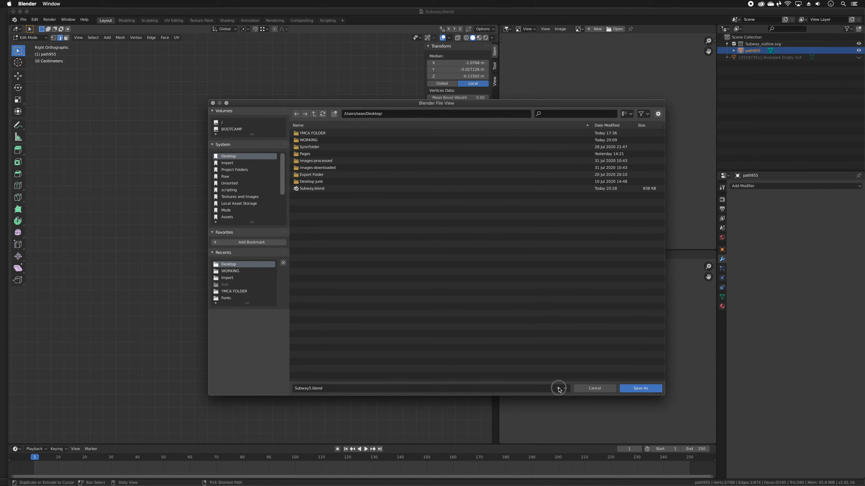
{"action": "key", "text": "Escape"}
Select all the front faces of the SUBWAY lettering in face selection mode from the front view.
{"action": "middle_click_drag", "start_coordinate": [309, 290], "coordinate": [328, 318]}
{"action": "key", "text": "KP_1"}
{"action": "scroll", "coordinate": [357, 329], "scroll_direction": "down", "scroll_amount": 3}
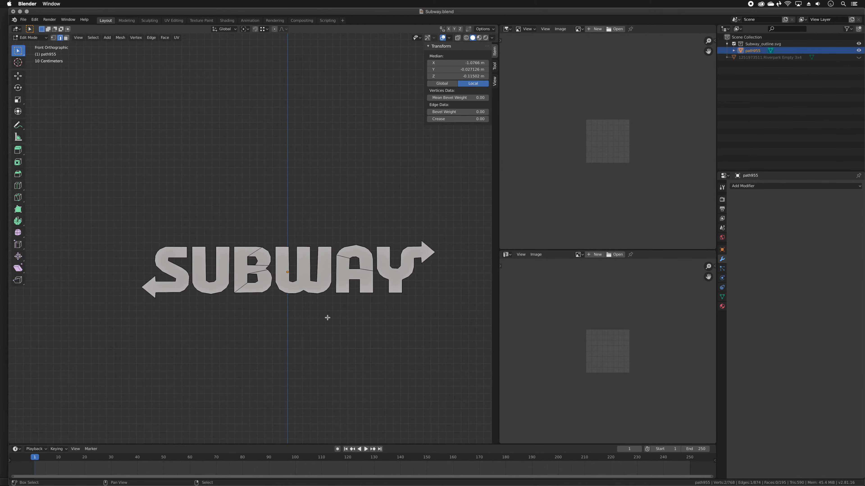
{"action": "key", "text": "ctrl"}
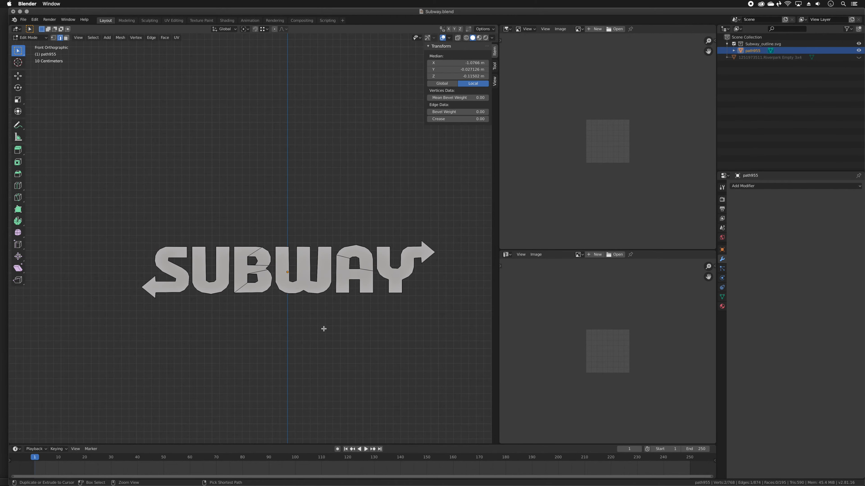
{"action": "key", "text": "ctrl+Tab"}
{"action": "left_click", "coordinate": [66, 38]}
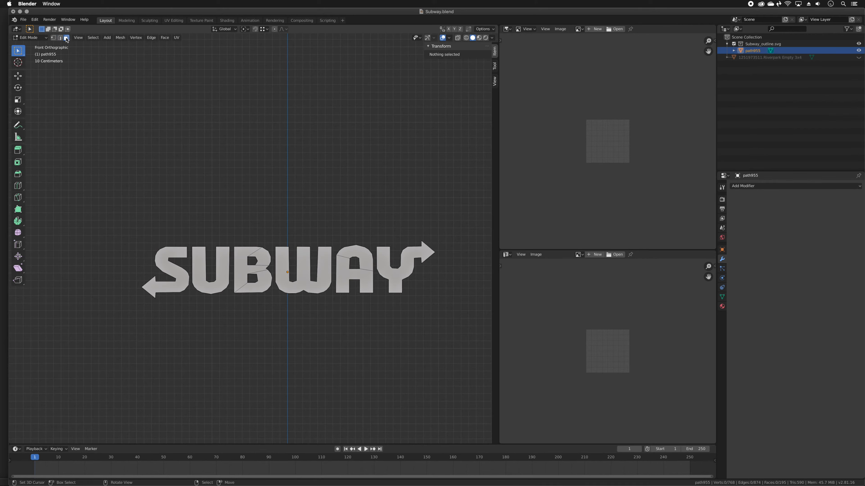
{"action": "left_click", "coordinate": [179, 282]}
{"action": "left_click", "coordinate": [208, 289], "text": "shift"}
{"action": "left_click", "coordinate": [242, 274], "text": "shift"}
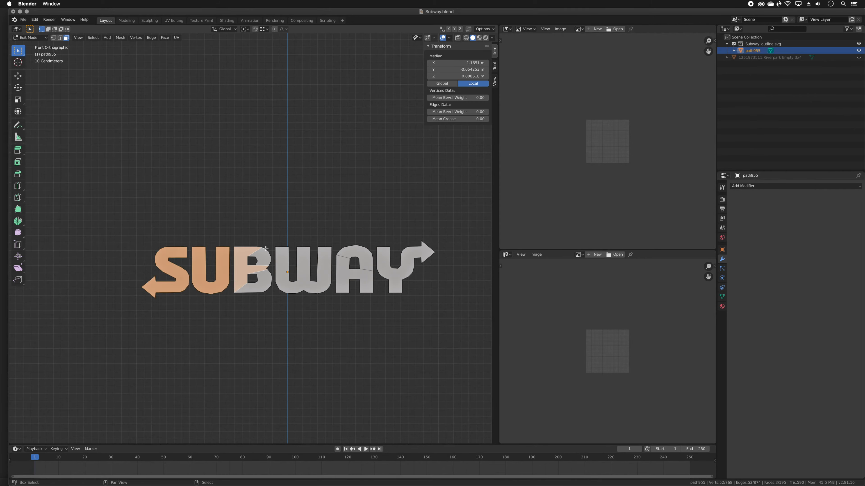
{"action": "left_click", "coordinate": [262, 256], "text": "shift"}
{"action": "left_click", "coordinate": [261, 282], "text": "shift"}
{"action": "left_click", "coordinate": [303, 273], "text": "shift"}
{"action": "left_click", "coordinate": [362, 263], "text": "shift"}
{"action": "left_click", "coordinate": [357, 252], "text": "shift"}
{"action": "left_click", "coordinate": [395, 273], "text": "shift"}
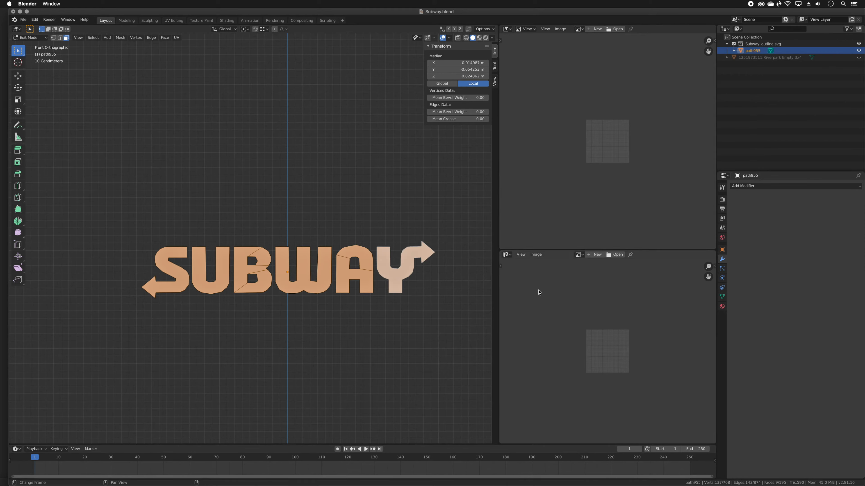
{"action": "left_click", "coordinate": [505, 255]}
{"action": "left_click", "coordinate": [527, 295]}
{"action": "scroll", "coordinate": [619, 365], "scroll_direction": "up", "scroll_amount": 3}
{"action": "scroll", "coordinate": [611, 364], "scroll_direction": "up", "scroll_amount": 2}
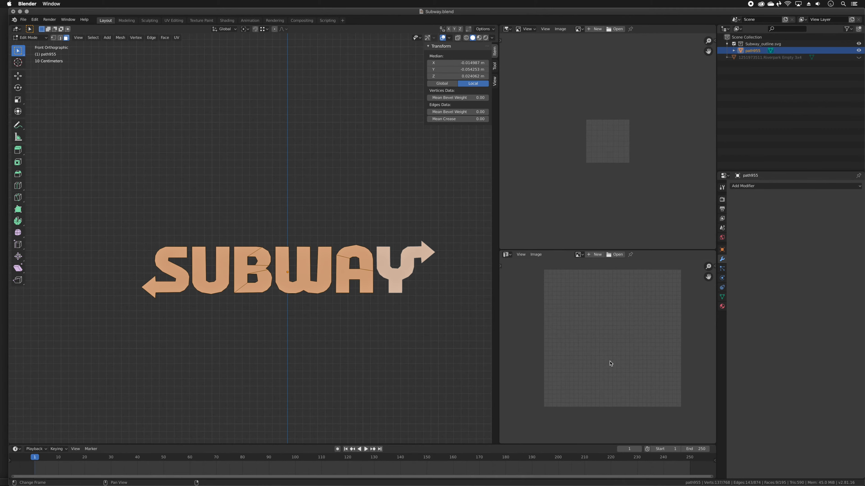
{"action": "scroll", "coordinate": [610, 363], "scroll_direction": "up", "scroll_amount": 1}
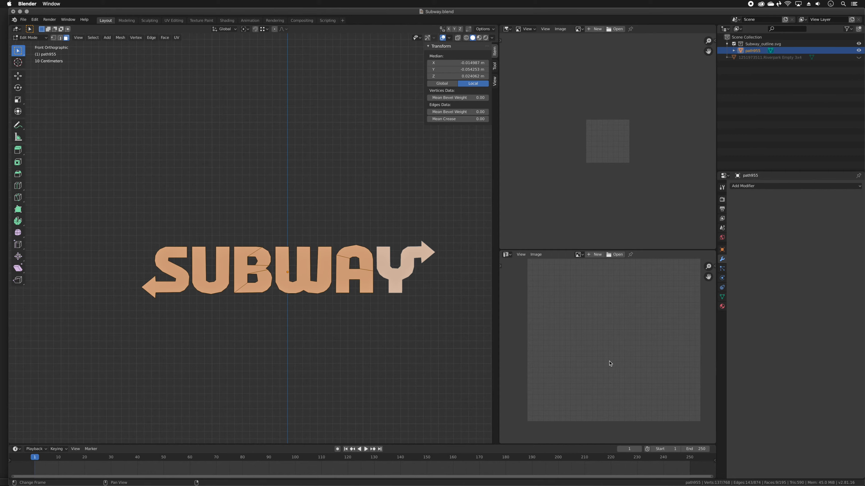
Switch to GIMP and open Subway_2016_logo.svg from the Desktop.
{"action": "key", "text": "F11"}
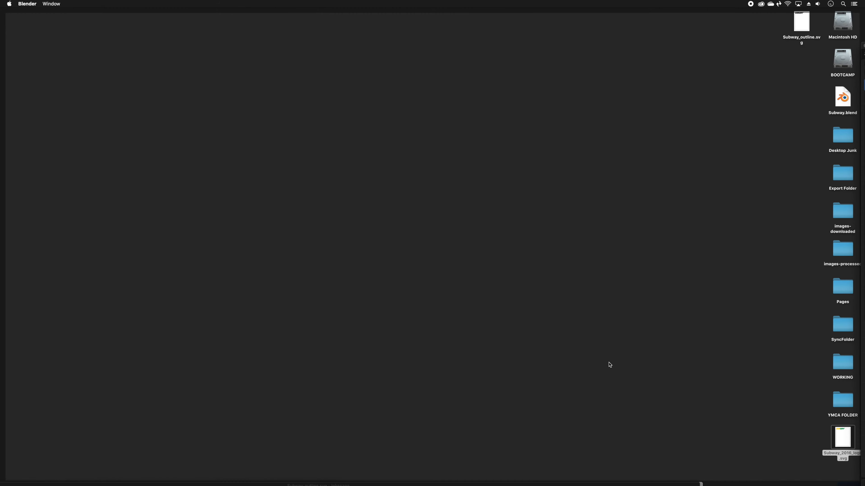
{"action": "left_click", "coordinate": [842, 439]}
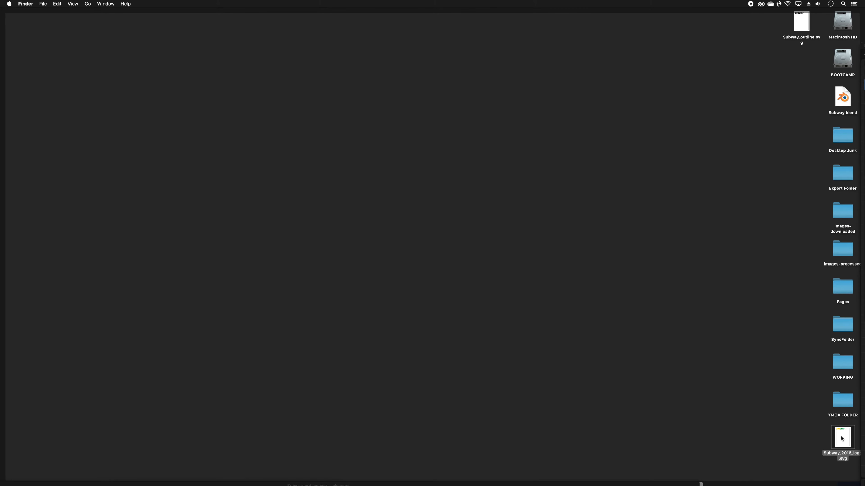
{"action": "key", "text": "F11"}
{"action": "key", "text": "super+Tab"}
{"action": "left_click", "coordinate": [531, 243]}
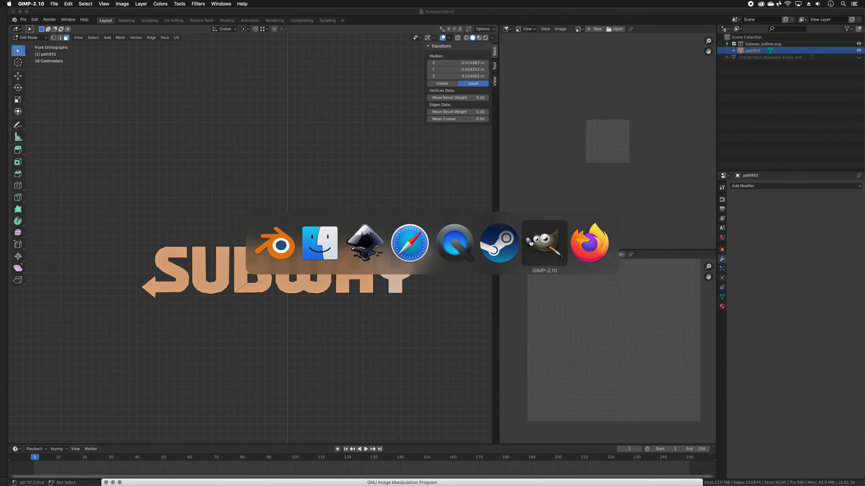
{"action": "left_click_drag", "start_coordinate": [445, 484], "coordinate": [311, 71]}
{"action": "left_click", "coordinate": [54, 4]}
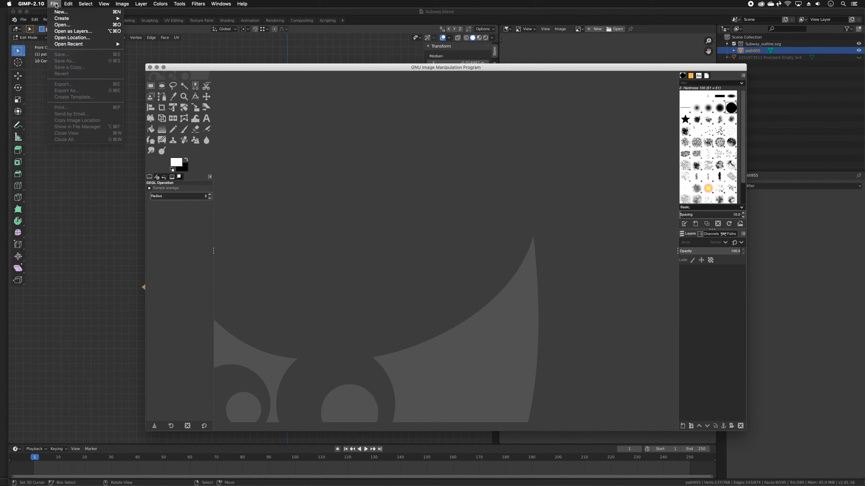
{"action": "left_click", "coordinate": [61, 25]}
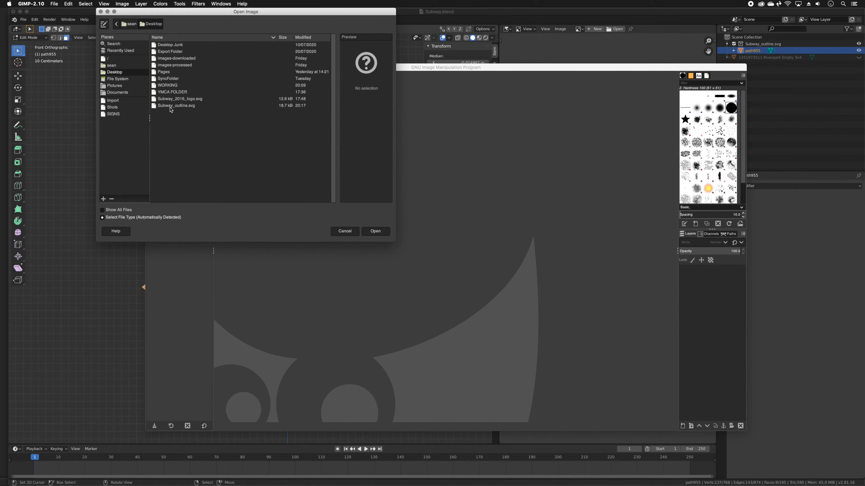
{"action": "left_click", "coordinate": [171, 108]}
{"action": "left_click", "coordinate": [174, 100]}
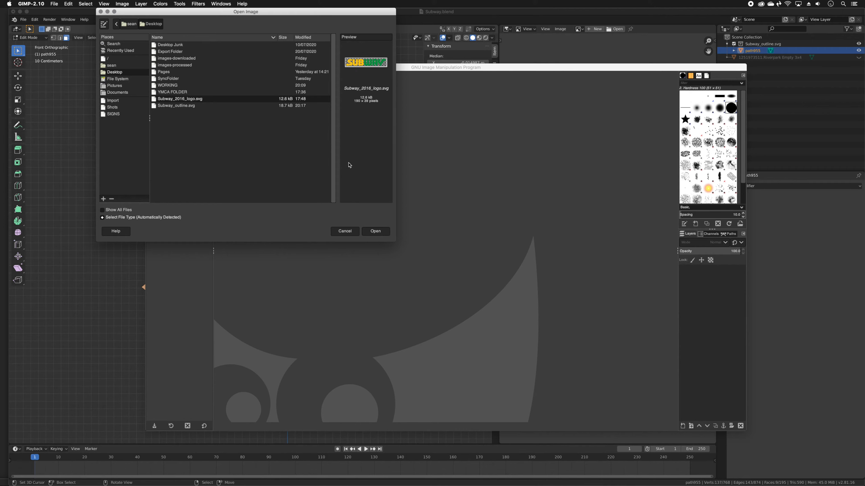
{"action": "left_click", "coordinate": [378, 231]}
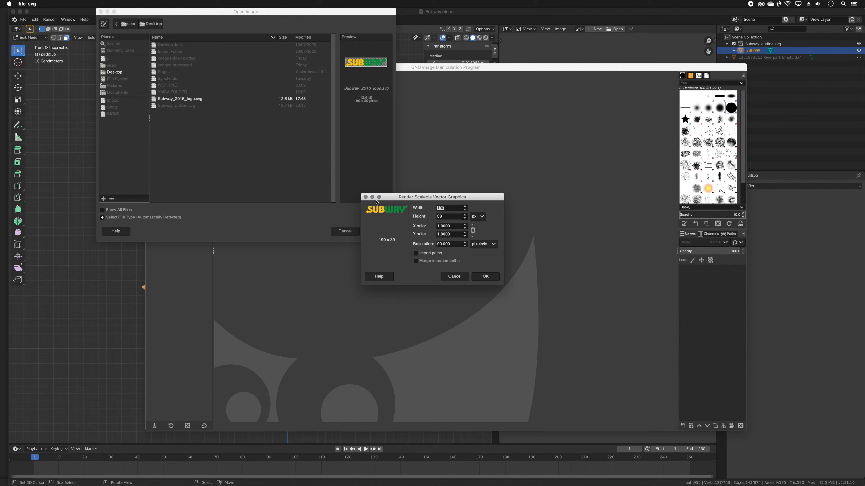
Render the logo SVG at a width of 1024 px, keeping its proportions.
{"action": "type", "text": "1024"}
{"action": "key", "text": "Tab"}
{"action": "left_click", "coordinate": [485, 277]}
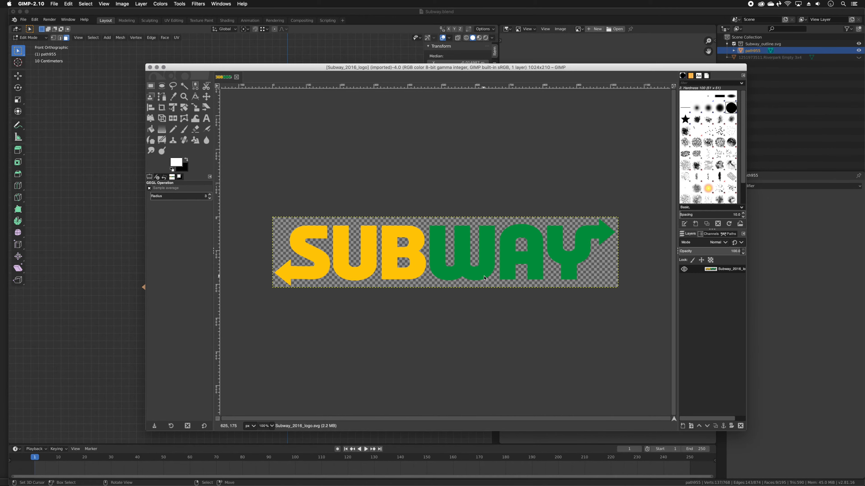
Resize the image canvas to a height of 256 px, keeping the width at 1024 px.
{"action": "scroll", "coordinate": [483, 277], "scroll_direction": "up", "scroll_amount": 5, "text": "ctrl"}
{"action": "scroll", "coordinate": [483, 277], "scroll_direction": "down", "scroll_amount": 5, "text": "ctrl"}
{"action": "left_click", "coordinate": [121, 4]}
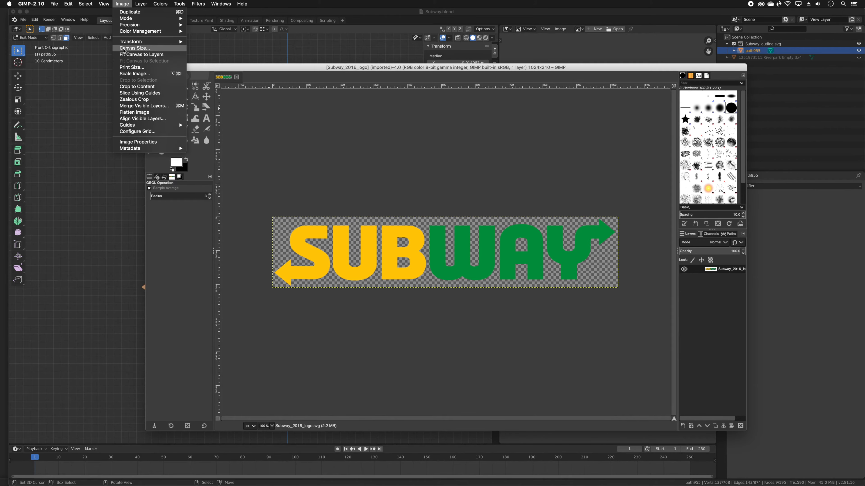
{"action": "left_click", "coordinate": [315, 243]}
{"action": "left_click_drag", "start_coordinate": [318, 206], "coordinate": [286, 205]}
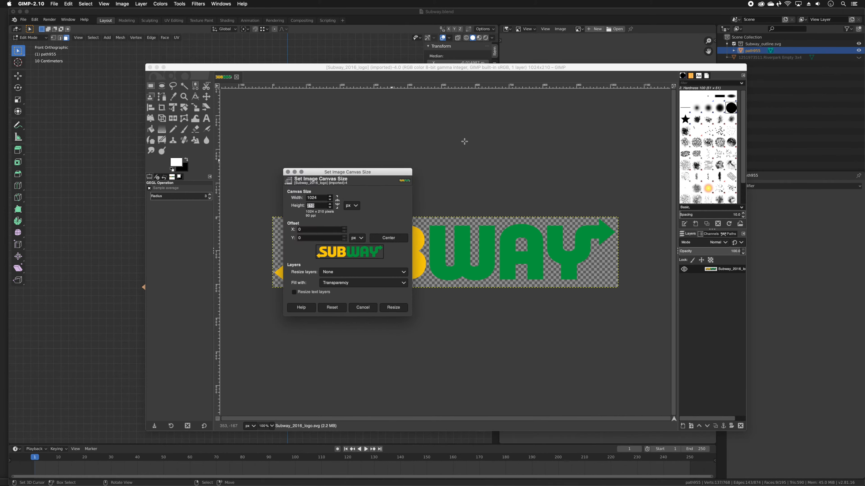
{"action": "type", "text": "256"}
{"action": "left_click", "coordinate": [393, 308]}
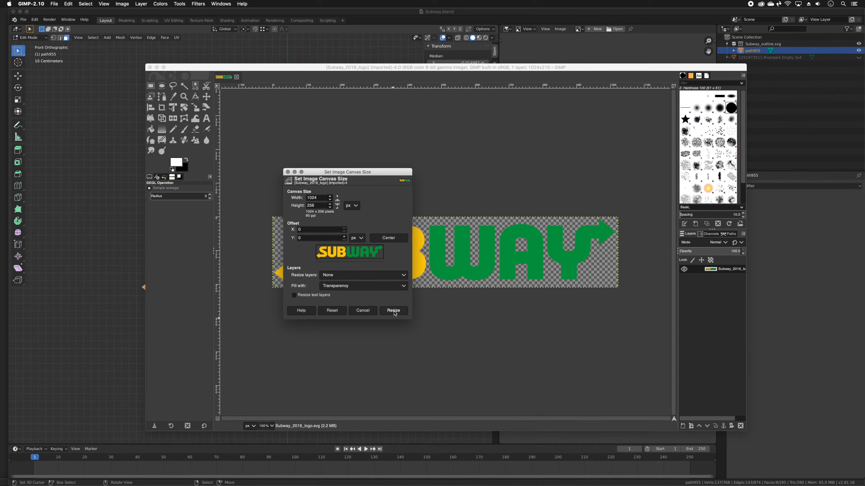
Hide the layer boundary outline around the logo and activate the Rectangle Select tool.
{"action": "left_click", "coordinate": [134, 3]}
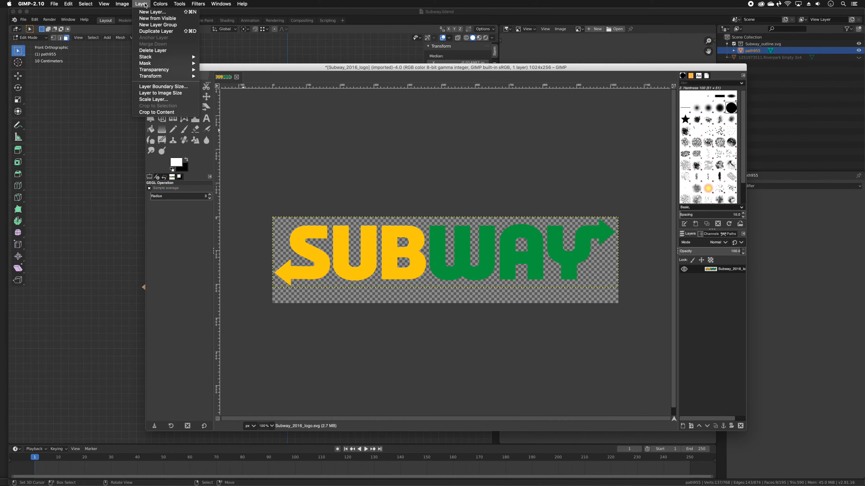
{"action": "mouse_move", "coordinate": [110, 6]}
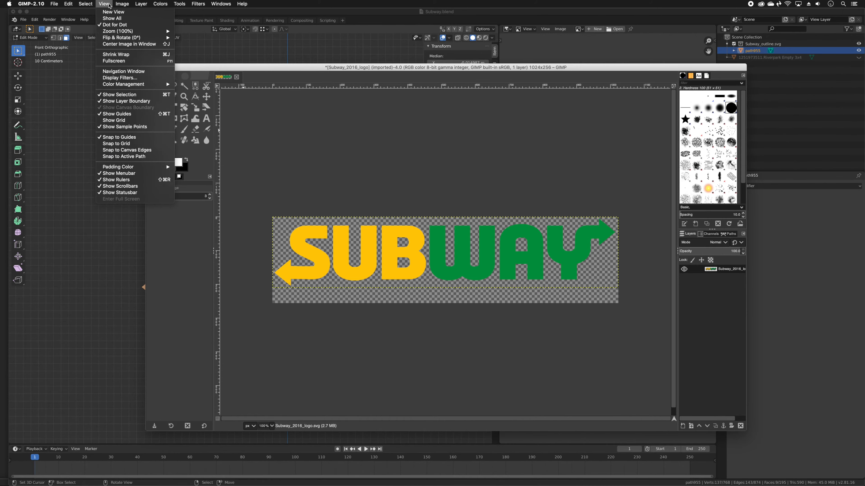
{"action": "left_click", "coordinate": [126, 101]}
{"action": "left_click", "coordinate": [150, 85]}
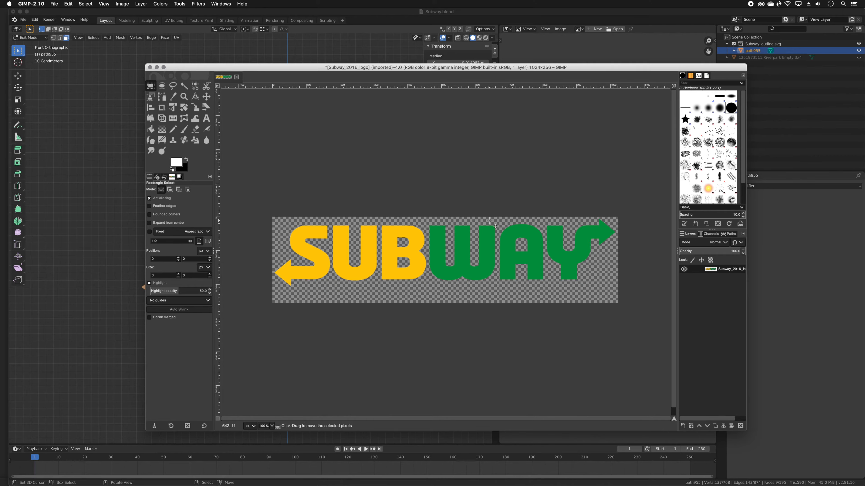
Scale the whole image to 512 × 128 px with cubic interpolation.
{"action": "key", "text": "alt+super+i"}
{"action": "type", "text": "512"}
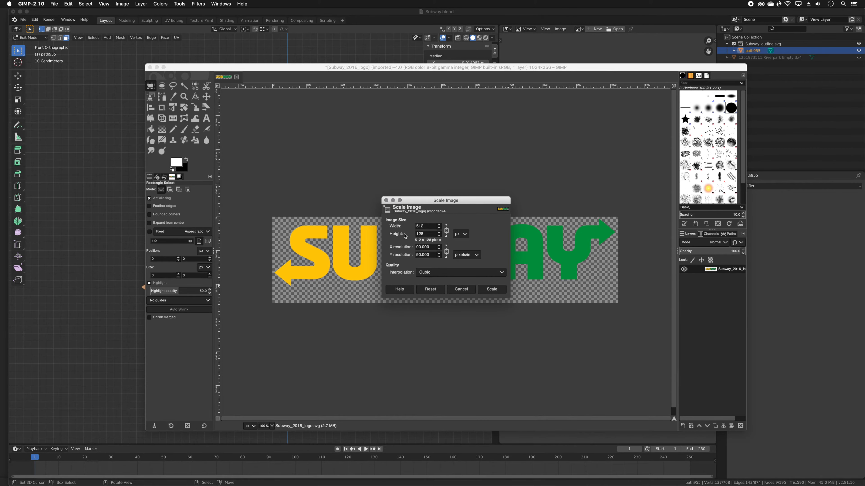
{"action": "left_click", "coordinate": [492, 289]}
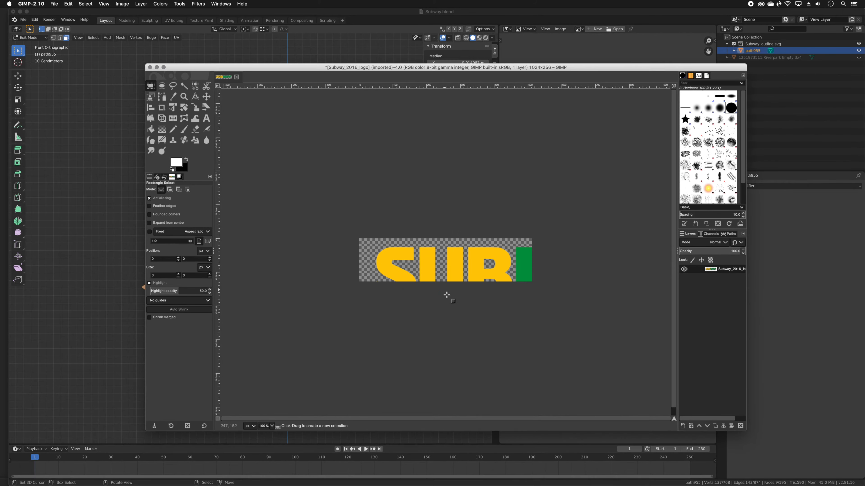
{"action": "scroll", "coordinate": [452, 273], "scroll_direction": "up", "scroll_amount": 4, "text": "ctrl"}
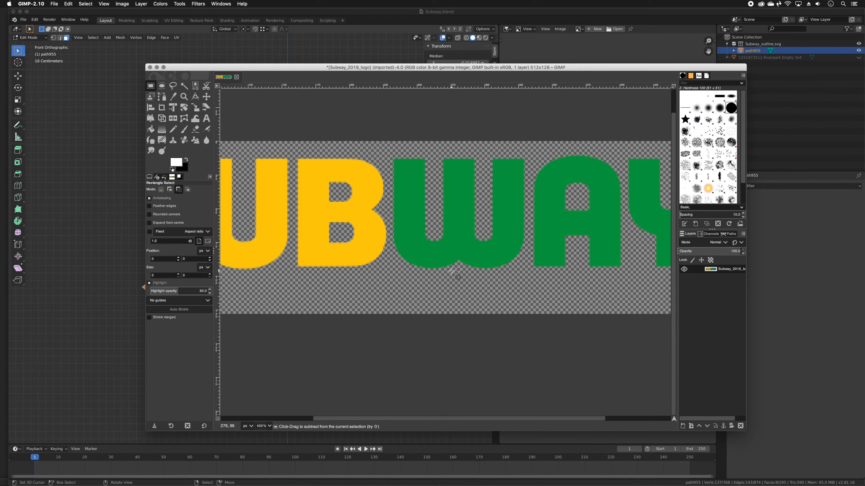
{"action": "scroll", "coordinate": [453, 272], "scroll_direction": "down", "scroll_amount": 2, "text": "ctrl"}
Set up an export of the logo image to the Desktop with PNG as the file type.
{"action": "key", "text": "shift+super"}
{"action": "key", "text": "shift+super"}
{"action": "key", "text": "shift+super+e"}
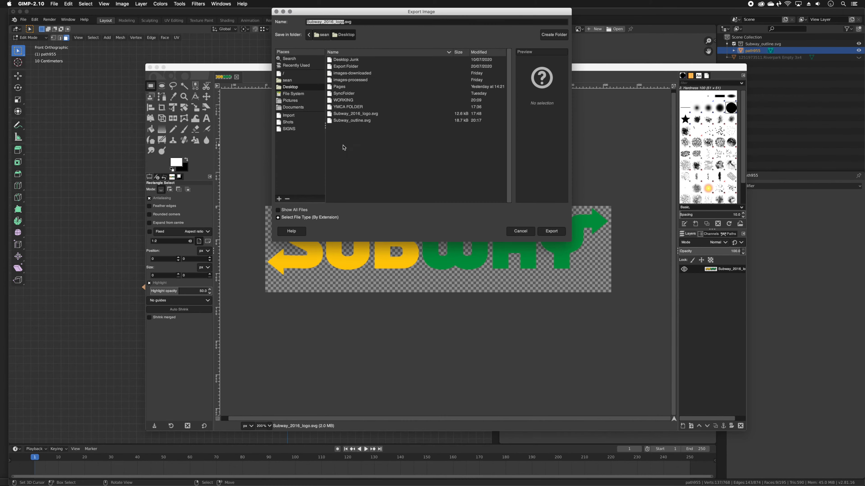
{"action": "left_click", "coordinate": [351, 21]}
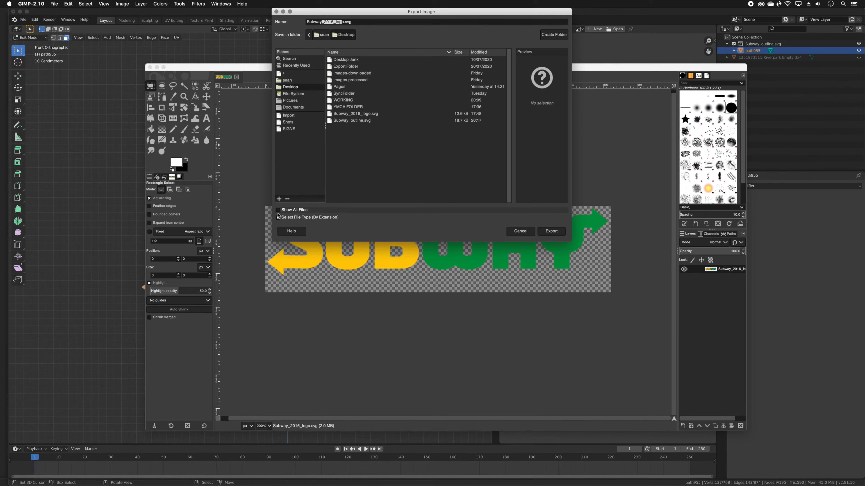
{"action": "left_click", "coordinate": [323, 217]}
{"action": "scroll", "coordinate": [322, 194], "scroll_direction": "down", "scroll_amount": 10}
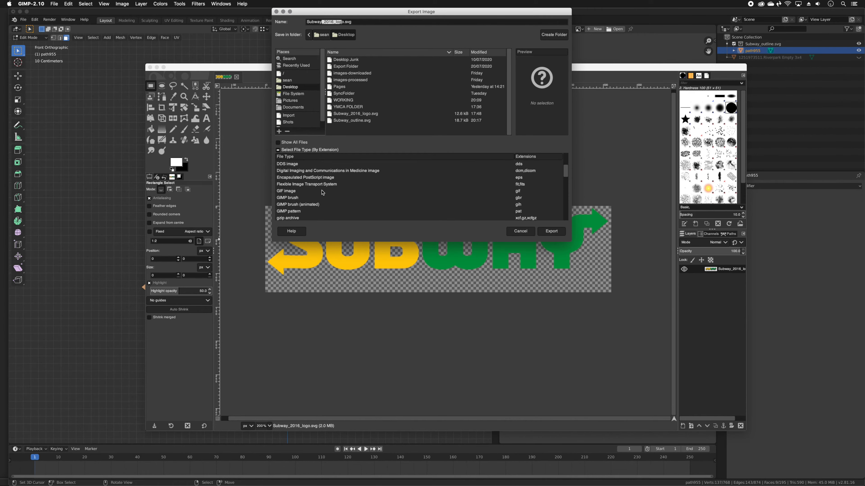
{"action": "scroll", "coordinate": [320, 199], "scroll_direction": "down", "scroll_amount": 4}
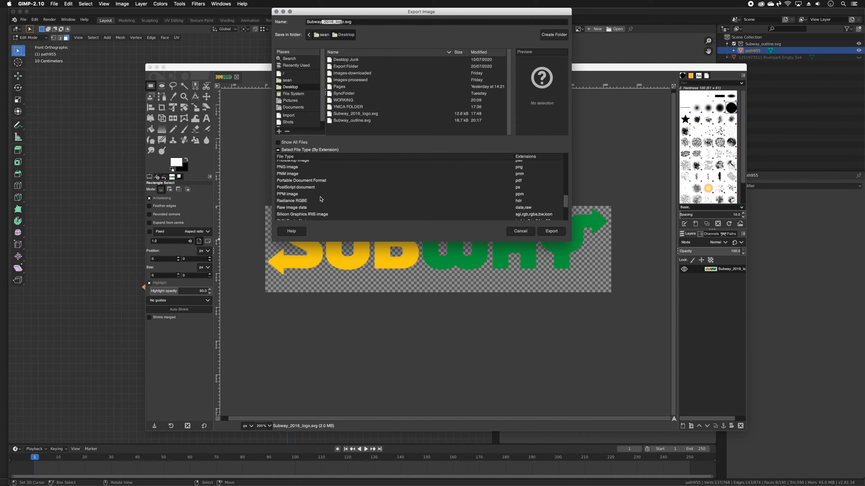
{"action": "scroll", "coordinate": [320, 199], "scroll_direction": "up", "scroll_amount": 2}
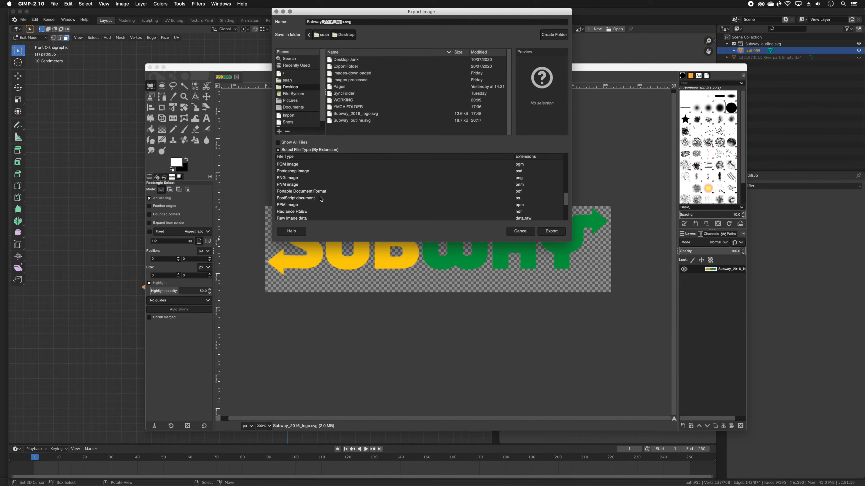
{"action": "left_click", "coordinate": [294, 185]}
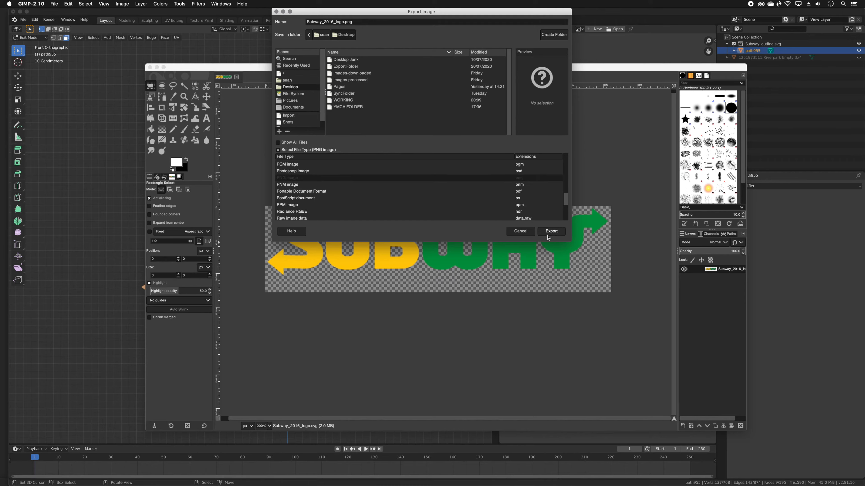
Name the export Subway_d.png and export it with the default PNG options.
{"action": "left_click_drag", "start_coordinate": [343, 23], "coordinate": [278, 11]}
{"action": "type", "text": "Subway_d"}
{"action": "left_click", "coordinate": [554, 235]}
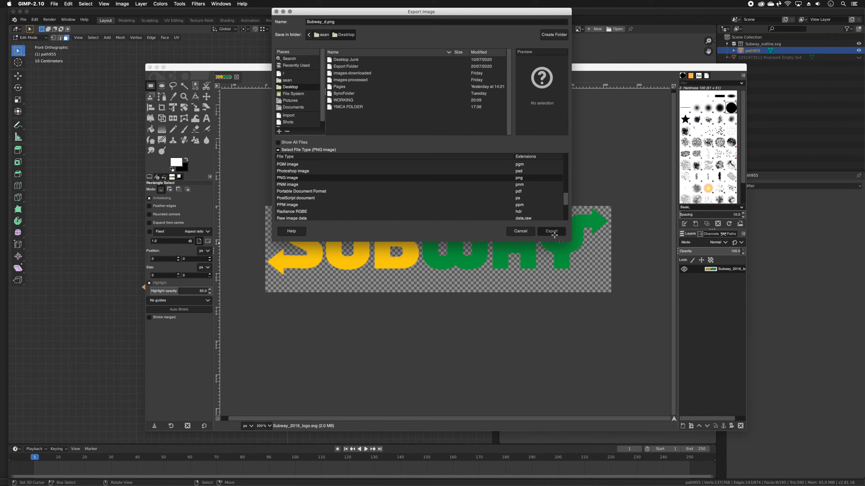
{"action": "left_click", "coordinate": [465, 308]}
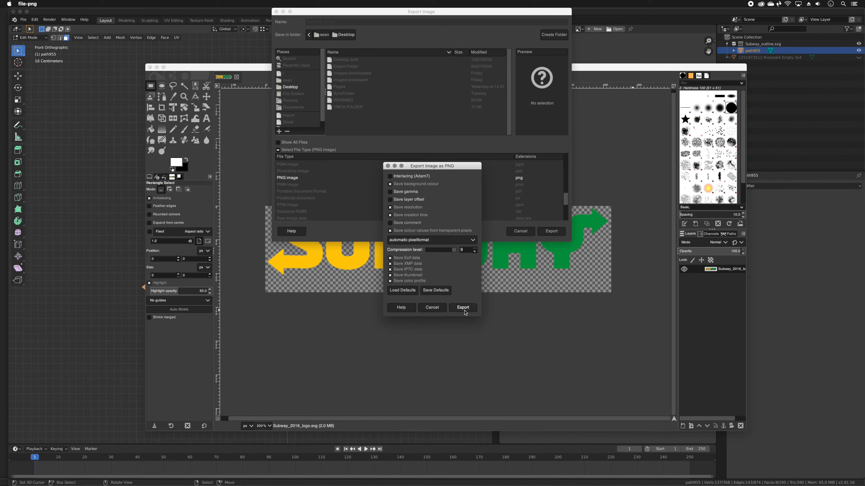
Switch to Blender, leave Edit Mode on the lettering and create a new material for it.
{"action": "key", "text": "super+Tab"}
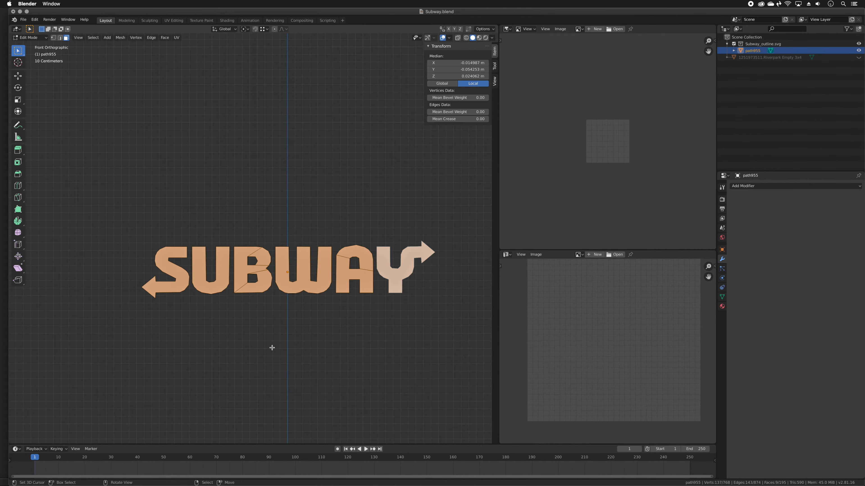
{"action": "key", "text": "Tab"}
{"action": "middle_click_drag", "start_coordinate": [280, 333], "coordinate": [255, 294]}
{"action": "left_click", "coordinate": [722, 307]}
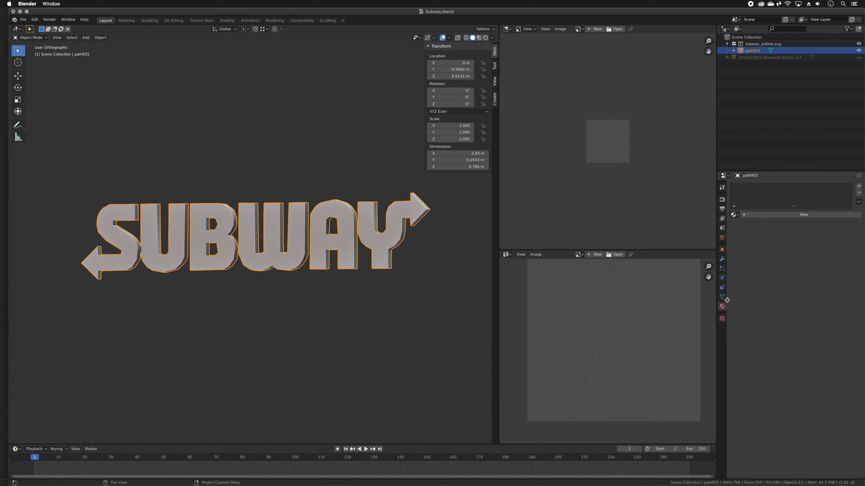
{"action": "left_click", "coordinate": [764, 215]}
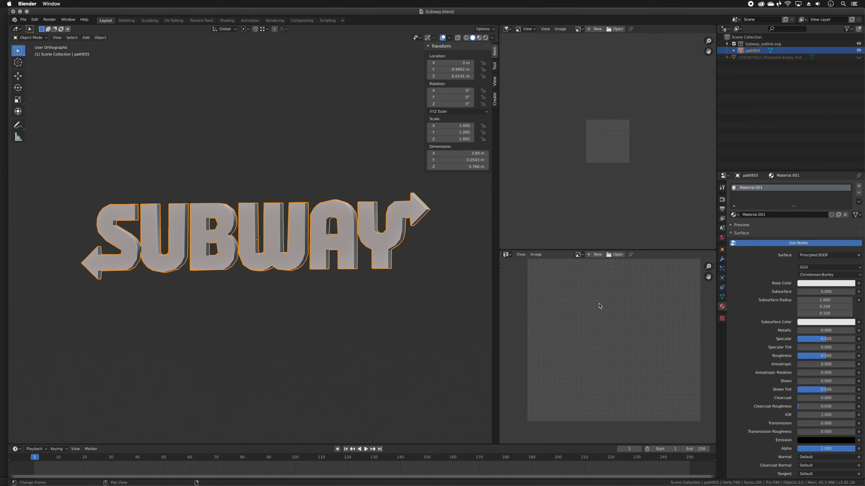
Assign an Image Texture to the material's Base Color and load Subway_d.png from the Desktop.
{"action": "left_click", "coordinate": [859, 284]}
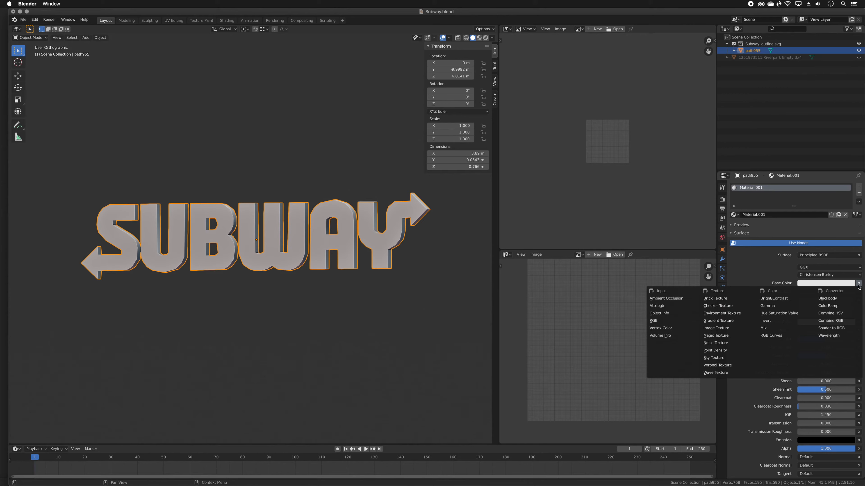
{"action": "left_click", "coordinate": [716, 329]}
{"action": "left_click", "coordinate": [850, 292]}
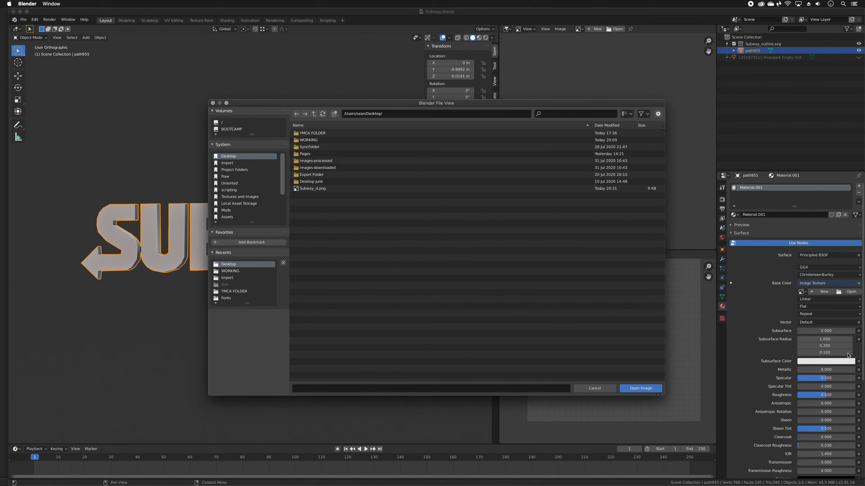
{"action": "left_click", "coordinate": [312, 188]}
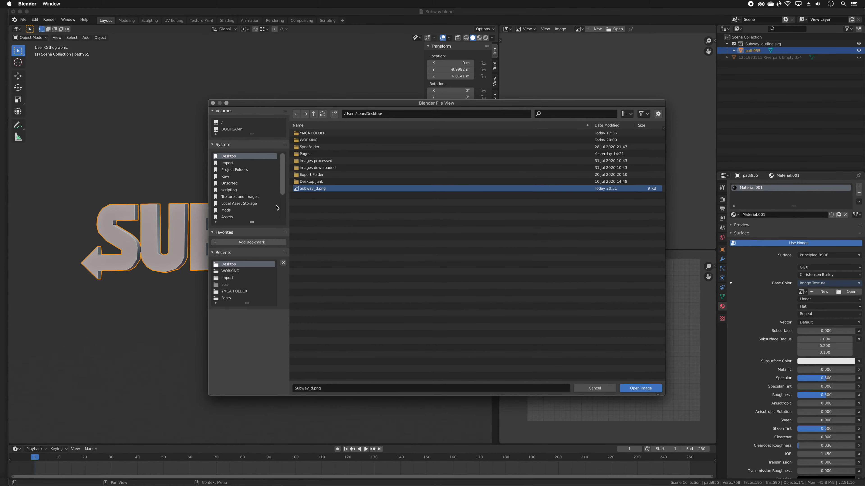
{"action": "left_click", "coordinate": [641, 388]}
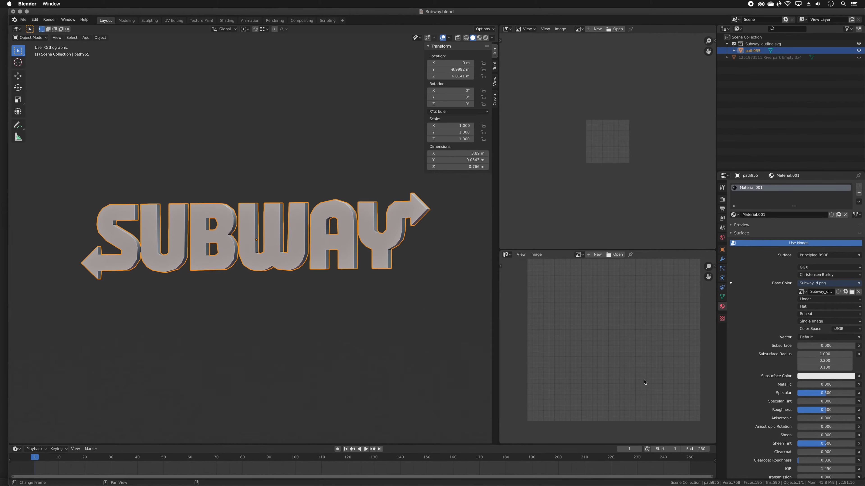
Display the Subway_d.png texture in the lower image editor.
{"action": "left_click", "coordinate": [579, 256]}
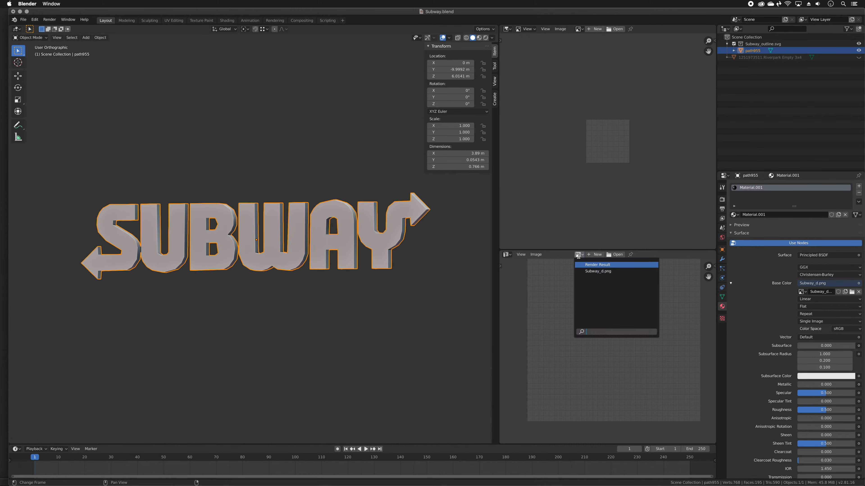
{"action": "left_click", "coordinate": [581, 271]}
{"action": "scroll", "coordinate": [624, 345], "scroll_direction": "down", "scroll_amount": 4}
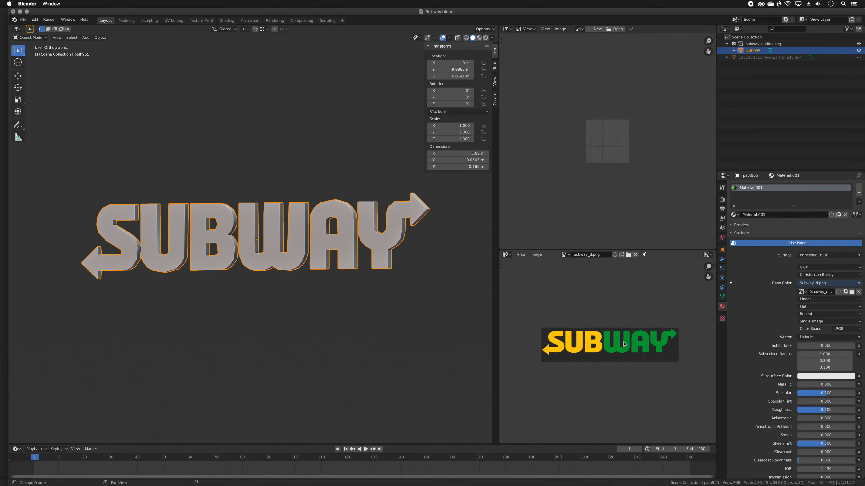
{"action": "scroll", "coordinate": [624, 344], "scroll_direction": "up", "scroll_amount": 2}
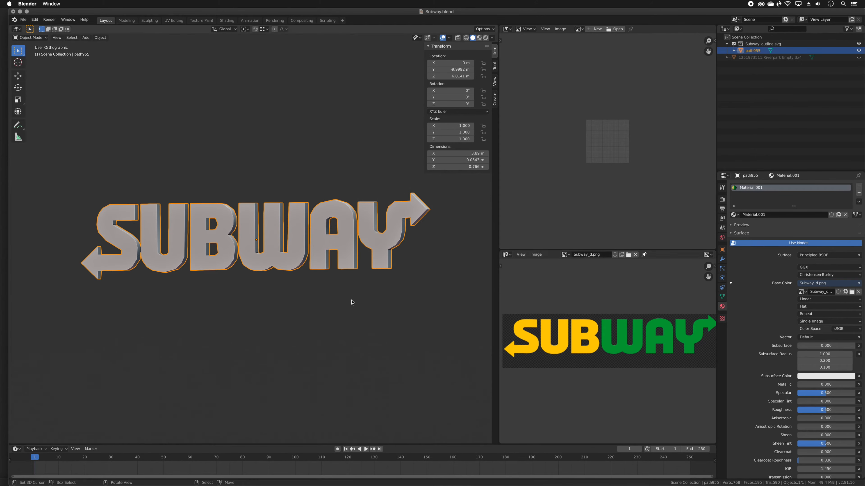
Clear the selection in Edit Mode and circle-select all side faces of the lettering through the mesh.
{"action": "key", "text": "KP_1"}
{"action": "key", "text": "Tab"}
{"action": "scroll", "coordinate": [342, 277], "scroll_direction": "down", "scroll_amount": 4}
{"action": "scroll", "coordinate": [341, 279], "scroll_direction": "up", "scroll_amount": 3}
{"action": "middle_click_drag", "start_coordinate": [340, 277], "coordinate": [285, 302]}
{"action": "scroll", "coordinate": [201, 172], "scroll_direction": "up", "scroll_amount": 3}
{"action": "key", "text": "alt+a"}
{"action": "key", "text": "c"}
{"action": "left_click_drag", "start_coordinate": [214, 238], "coordinate": [214, 296]}
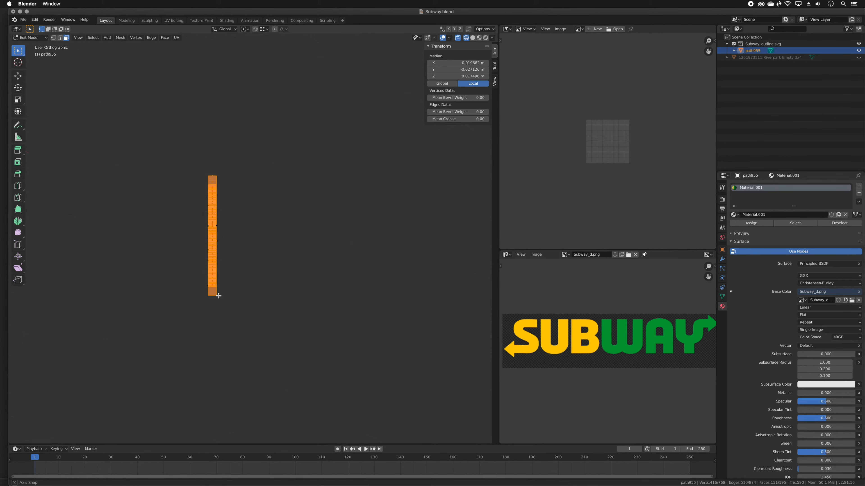
{"action": "middle_click_drag", "start_coordinate": [218, 296], "coordinate": [231, 303]}
{"action": "key", "text": "alt+z"}
{"action": "key", "text": "KP_Decimal"}
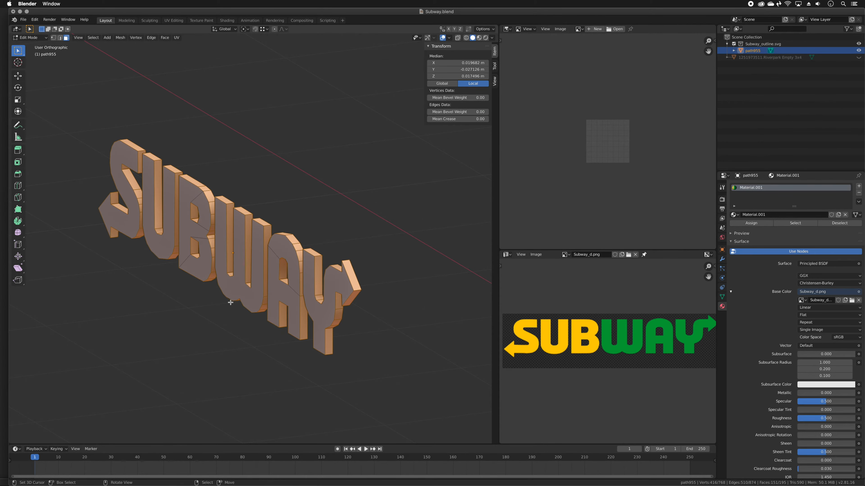
Hide the selected side faces, then select and delete the back faces of the lettering.
{"action": "key", "text": "h"}
{"action": "middle_click_drag", "start_coordinate": [227, 286], "coordinate": [201, 285]}
{"action": "key", "text": "a"}
{"action": "key", "text": "alt+a"}
{"action": "key", "text": "b"}
{"action": "left_click_drag", "start_coordinate": [211, 156], "coordinate": [252, 358]}
{"action": "middle_click_drag", "start_coordinate": [256, 275], "coordinate": [270, 303]}
{"action": "key", "text": "x"}
{"action": "key", "text": "f"}
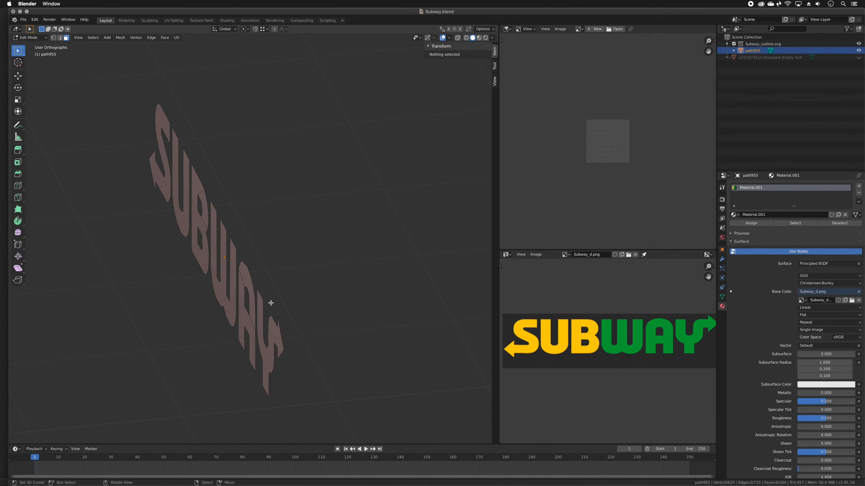
Select the front faces of all letters and unwrap them with Project from View in the front orthographic view.
{"action": "key", "text": "KP_1"}
{"action": "scroll", "coordinate": [270, 303], "scroll_direction": "down", "scroll_amount": 3}
{"action": "scroll", "coordinate": [283, 257], "scroll_direction": "up", "scroll_amount": 3}
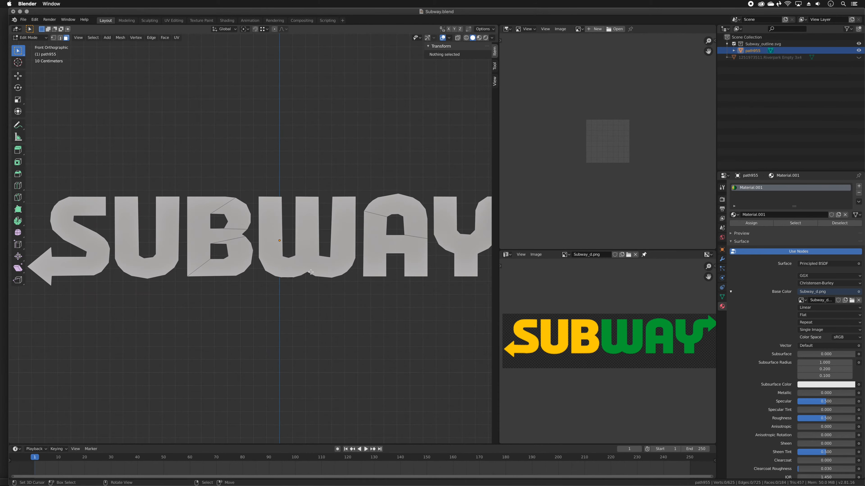
{"action": "scroll", "coordinate": [309, 276], "scroll_direction": "down", "scroll_amount": 3}
{"action": "key", "text": "l"}
{"action": "scroll", "coordinate": [308, 276], "scroll_direction": "up", "scroll_amount": 3}
{"action": "middle_click_drag", "start_coordinate": [367, 300], "coordinate": [346, 270], "text": "shift"}
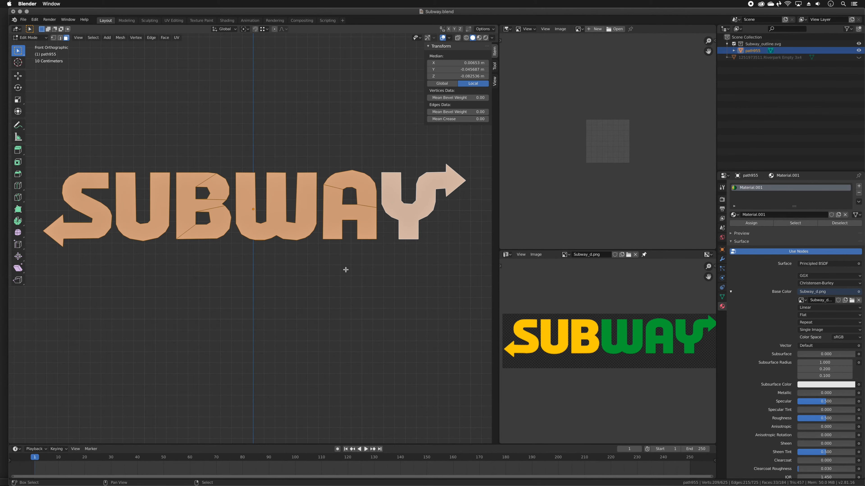
{"action": "key", "text": "u"}
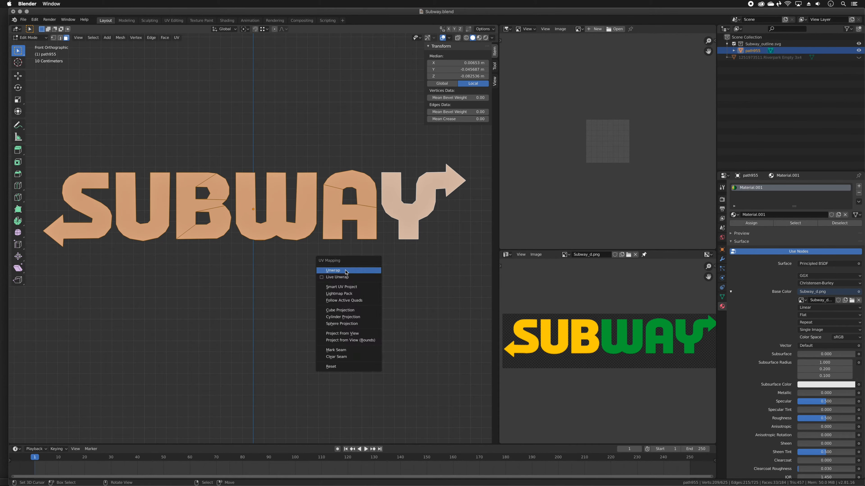
{"action": "left_click", "coordinate": [353, 335]}
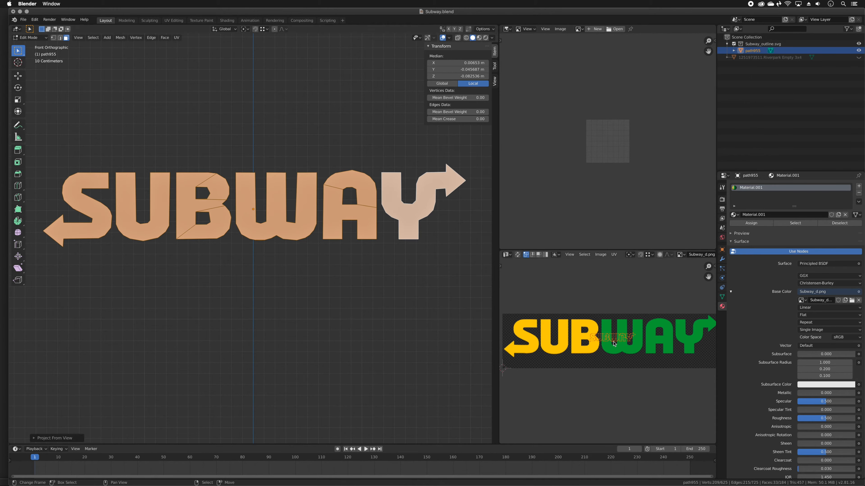
Box-select the projected UVs, set the viewport to Material Preview and try moving the UVs over the logo texture.
{"action": "middle_click_drag", "start_coordinate": [634, 368], "coordinate": [652, 354]}
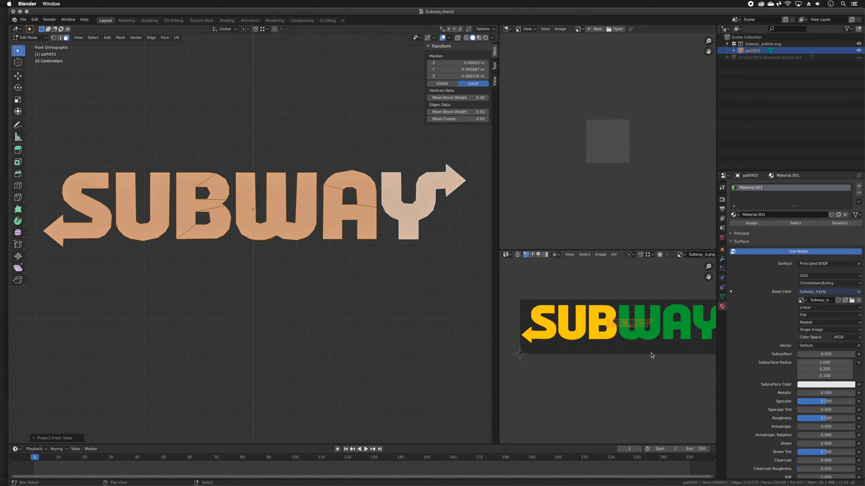
{"action": "key", "text": "b"}
{"action": "left_click_drag", "start_coordinate": [602, 310], "coordinate": [690, 341]}
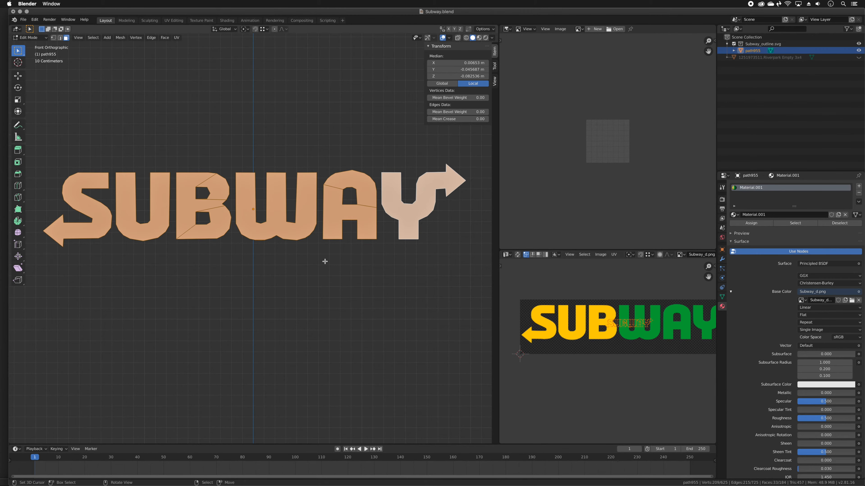
{"action": "left_click", "coordinate": [479, 38]}
{"action": "key", "text": "g"}
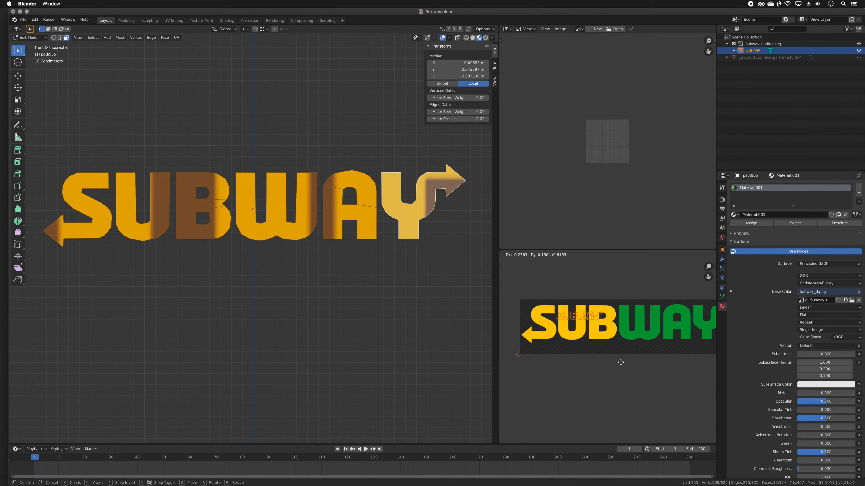
{"action": "left_click", "coordinate": [674, 355]}
Widen the UV editor and scale the UVs up uniformly to roughly the size of the logo.
{"action": "middle_click_drag", "start_coordinate": [646, 358], "coordinate": [626, 361]}
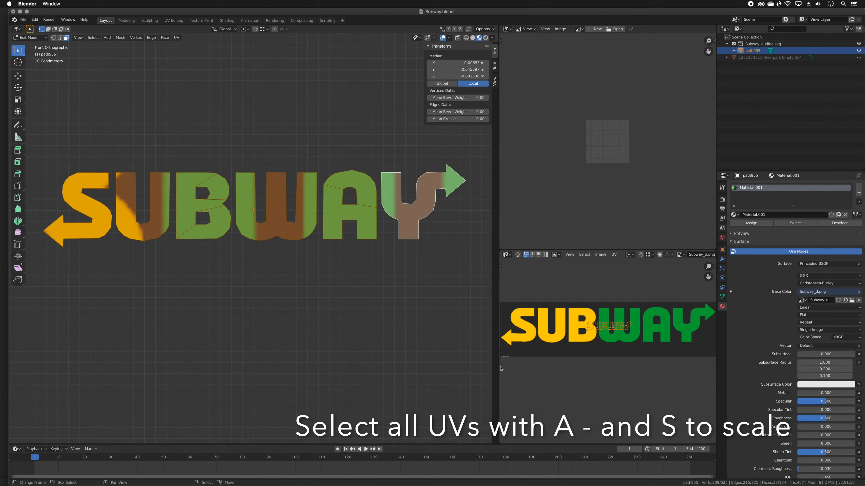
{"action": "left_click_drag", "start_coordinate": [499, 367], "coordinate": [410, 359]}
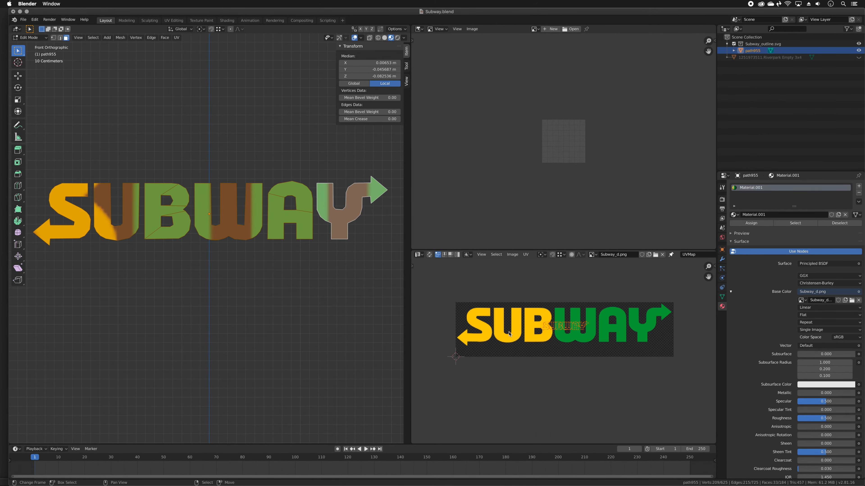
{"action": "key", "text": "s"}
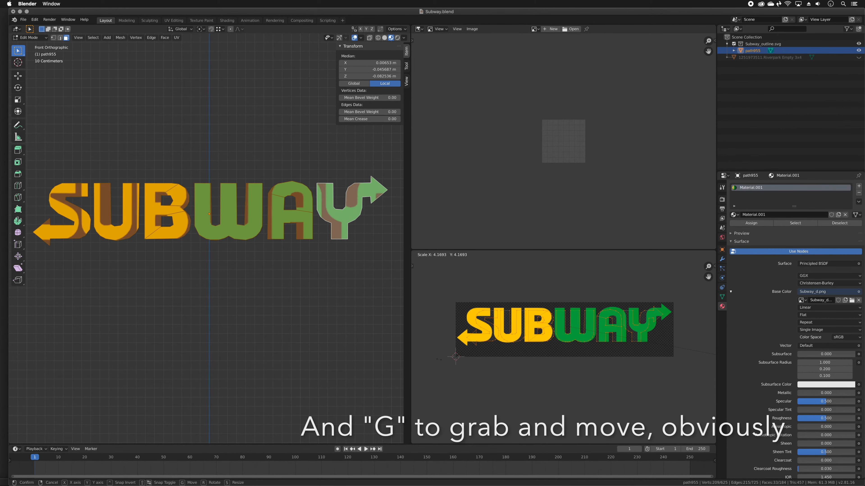
{"action": "left_click", "coordinate": [457, 359]}
Move the UVs by about -0.005 in X and 0.012 in Y onto the logo texture.
{"action": "key", "text": "shift+Tab"}
{"action": "key", "text": "shift+Tab"}
{"action": "key", "text": "g"}
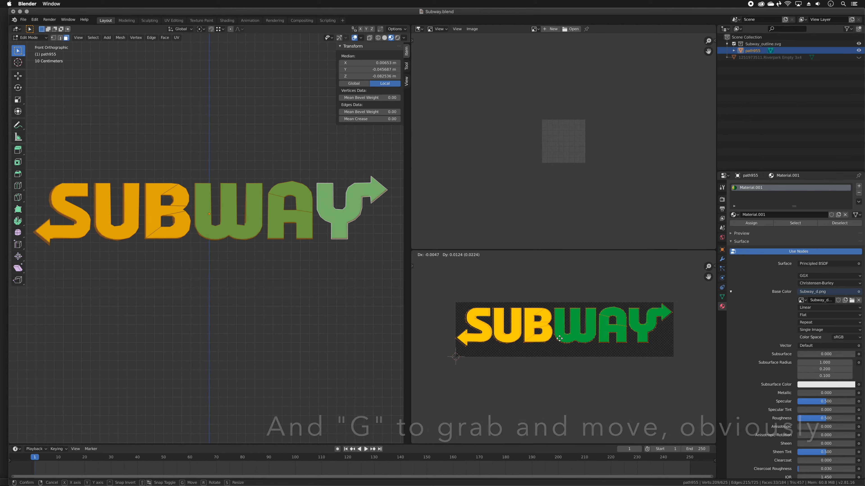
{"action": "left_click", "coordinate": [559, 338]}
Scale the UVs by about 0.997 and shift them about 0.005 along X to match the logo.
{"action": "key", "text": "s"}
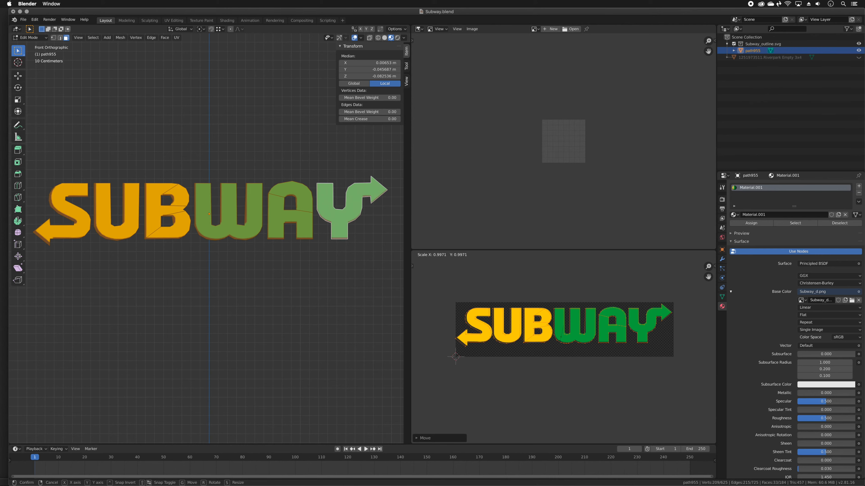
{"action": "left_click", "coordinate": [558, 338]}
{"action": "key", "text": "g"}
{"action": "key", "text": "x"}
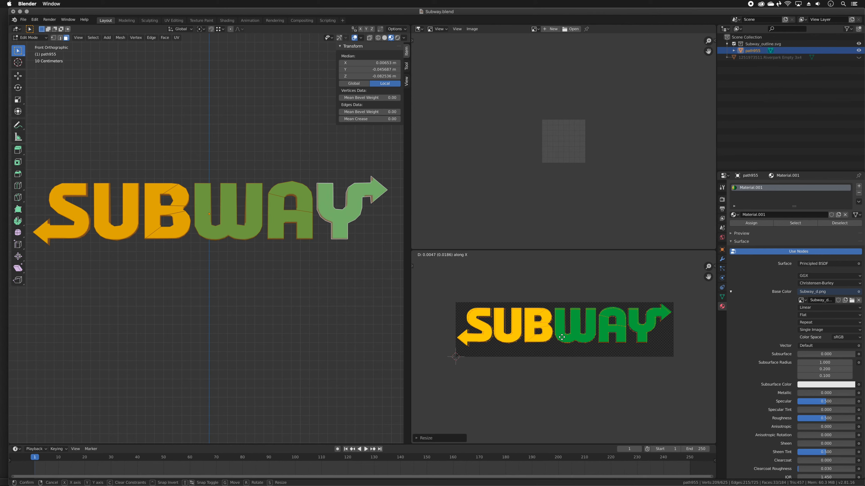
{"action": "left_click", "coordinate": [561, 337]}
Scale the UVs by about 0.998 and shift them about 0.002 along Y to fit the logo's outline.
{"action": "key", "text": "s"}
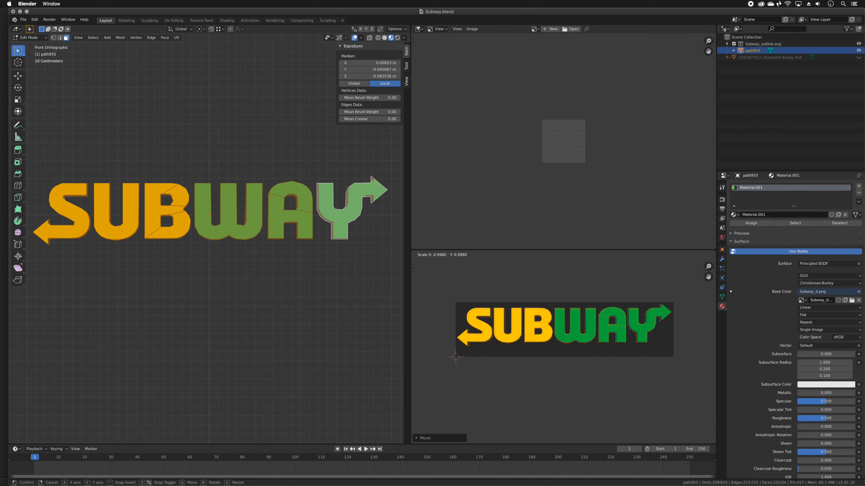
{"action": "left_click", "coordinate": [609, 352]}
{"action": "key", "text": "g"}
{"action": "key", "text": "y"}
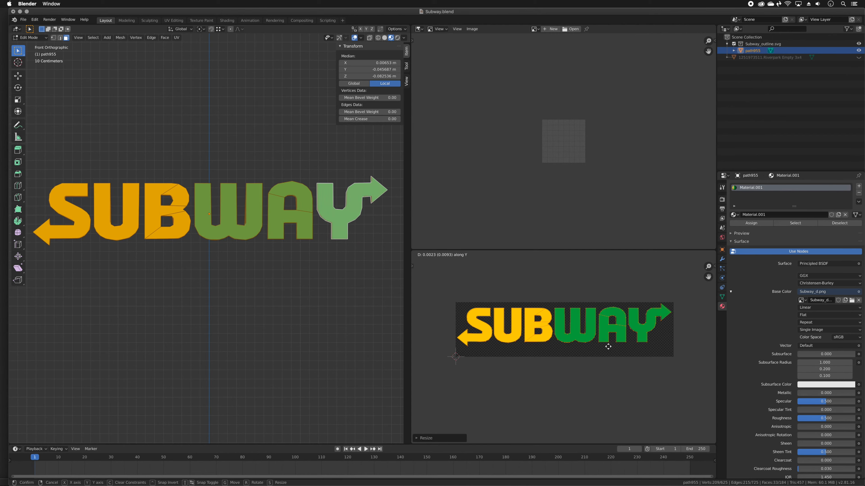
{"action": "left_click", "coordinate": [608, 346]}
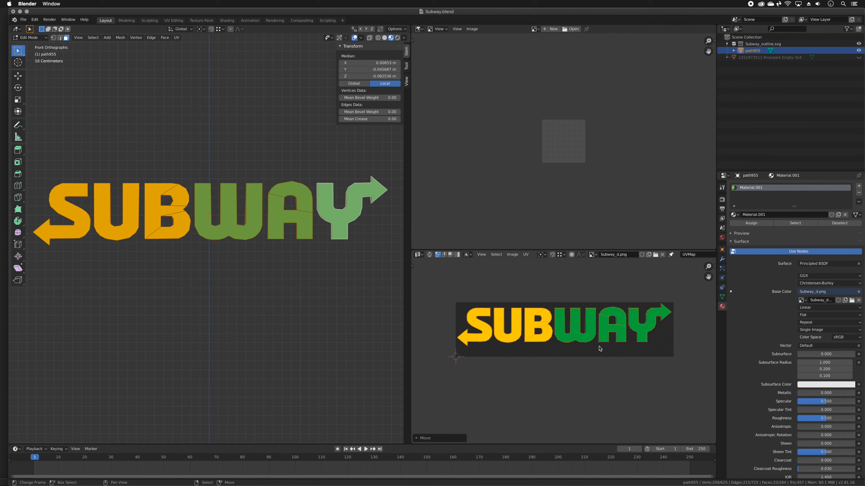
{"action": "scroll", "coordinate": [561, 353], "scroll_direction": "up", "scroll_amount": 5}
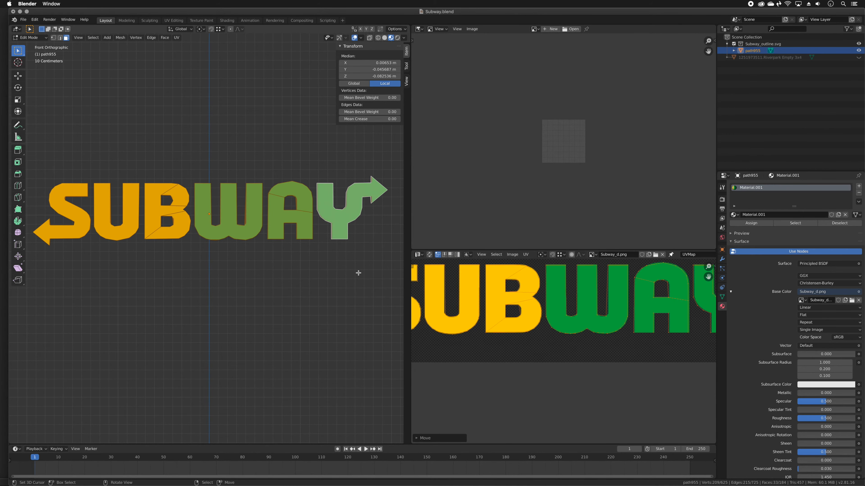
Inspect the textured lettering closely from several angles in Object Mode, then return to Edit Mode in the front view.
{"action": "key", "text": "Tab"}
{"action": "mouse_move", "coordinate": [288, 308]}
{"action": "middle_mouse_down"}
{"action": "mouse_move", "coordinate": [264, 318]}
{"action": "mouse_move", "coordinate": [237, 300]}
{"action": "mouse_move", "coordinate": [297, 330]}
{"action": "mouse_move", "coordinate": [295, 308]}
{"action": "middle_mouse_up"}
{"action": "scroll", "coordinate": [264, 210], "scroll_direction": "up", "scroll_amount": 8}
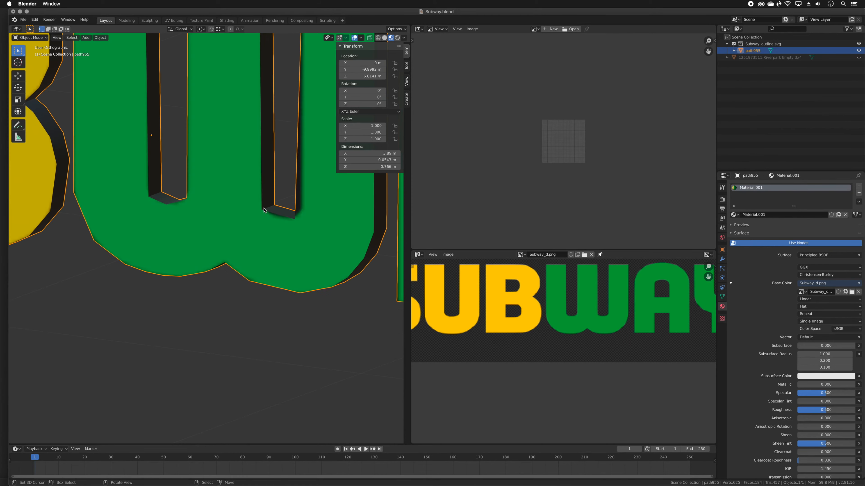
{"action": "scroll", "coordinate": [298, 208], "scroll_direction": "down", "scroll_amount": 5}
{"action": "middle_click_drag", "start_coordinate": [176, 305], "coordinate": [221, 313]}
{"action": "scroll", "coordinate": [192, 292], "scroll_direction": "up", "scroll_amount": 4}
{"action": "scroll", "coordinate": [192, 292], "scroll_direction": "down", "scroll_amount": 4}
{"action": "key", "text": "Tab"}
{"action": "key", "text": "KP_1"}
{"action": "scroll", "coordinate": [197, 306], "scroll_direction": "down", "scroll_amount": 4}
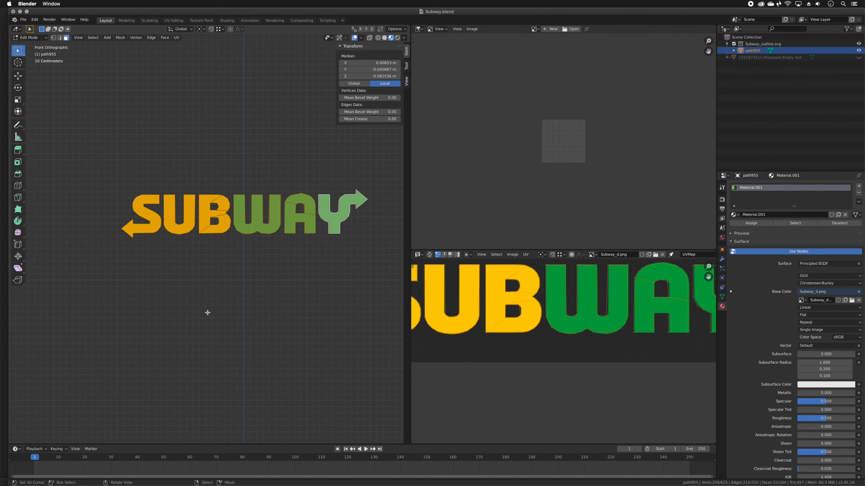
Save an incremented copy of the file as Subway1.blend on the Desktop.
{"action": "key", "text": "shift+super+s"}
{"action": "left_click", "coordinate": [558, 388]}
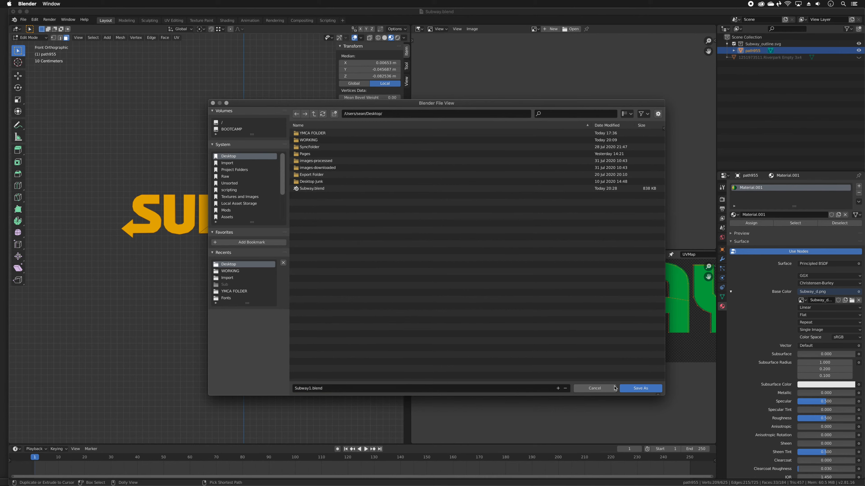
{"action": "left_click", "coordinate": [640, 388]}
Reveal the hidden side faces of the lettering and switch to the right orthographic view.
{"action": "scroll", "coordinate": [531, 310], "scroll_direction": "down", "scroll_amount": 5}
{"action": "scroll", "coordinate": [589, 329], "scroll_direction": "up", "scroll_amount": 1}
{"action": "middle_click_drag", "start_coordinate": [618, 329], "coordinate": [598, 336]}
{"action": "middle_click_drag", "start_coordinate": [350, 194], "coordinate": [313, 250]}
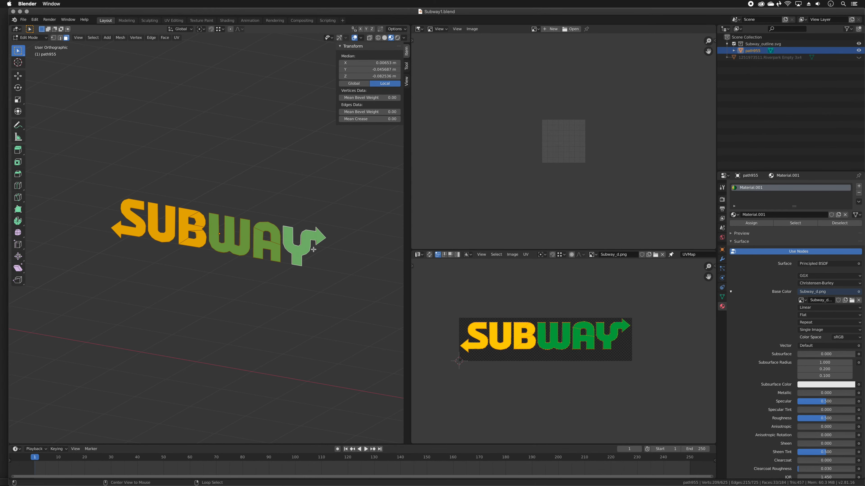
{"action": "key", "text": "alt+h"}
{"action": "key", "text": "KP_3"}
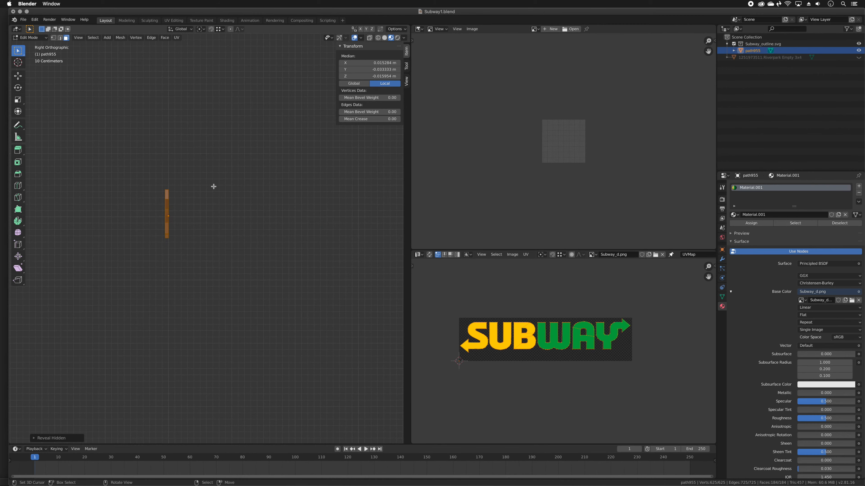
Switch to face selection and wireframe, then box-select only the side faces of the SUBWAY lettering in the right view.
{"action": "mouse_move", "coordinate": [272, 235]}
{"action": "middle_mouse_down"}
{"action": "mouse_move", "coordinate": [253, 253]}
{"action": "mouse_move", "coordinate": [253, 230]}
{"action": "mouse_move", "coordinate": [267, 251]}
{"action": "mouse_move", "coordinate": [273, 244]}
{"action": "middle_mouse_up"}
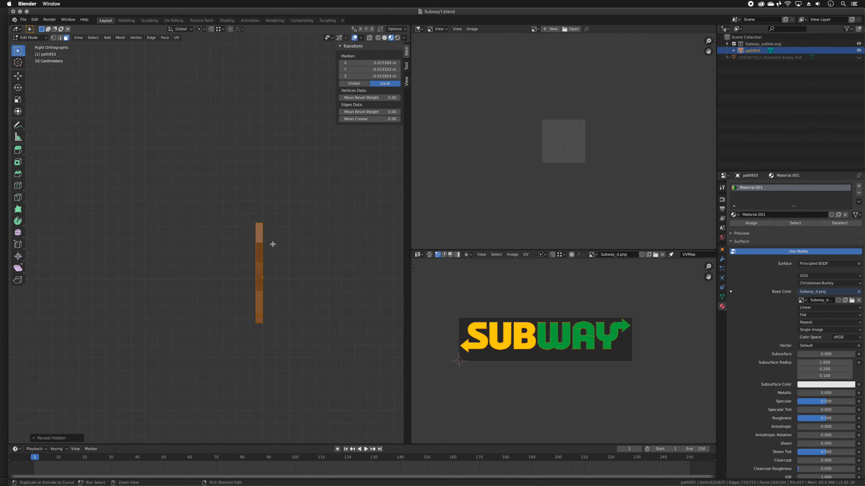
{"action": "key", "text": "ctrl+Tab"}
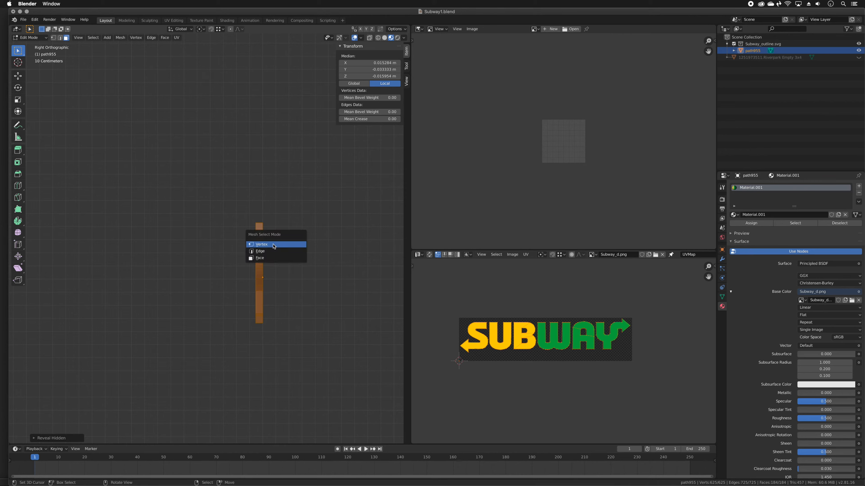
{"action": "left_click", "coordinate": [284, 258]}
{"action": "key", "text": "z"}
{"action": "key", "text": "a"}
{"action": "key", "text": "z"}
{"action": "key", "text": "b"}
{"action": "mouse_move", "coordinate": [258, 217]}
{"action": "left_mouse_down"}
{"action": "mouse_move", "coordinate": [258, 338]}
{"action": "mouse_move", "coordinate": [272, 306]}
{"action": "left_mouse_up"}
Unwrap the selected side faces with Smart UV Project, using angle limit 66, island margin 0 and Stretch to UV Bounds.
{"action": "middle_click_drag", "start_coordinate": [272, 305], "coordinate": [284, 288]}
{"action": "key", "text": "u"}
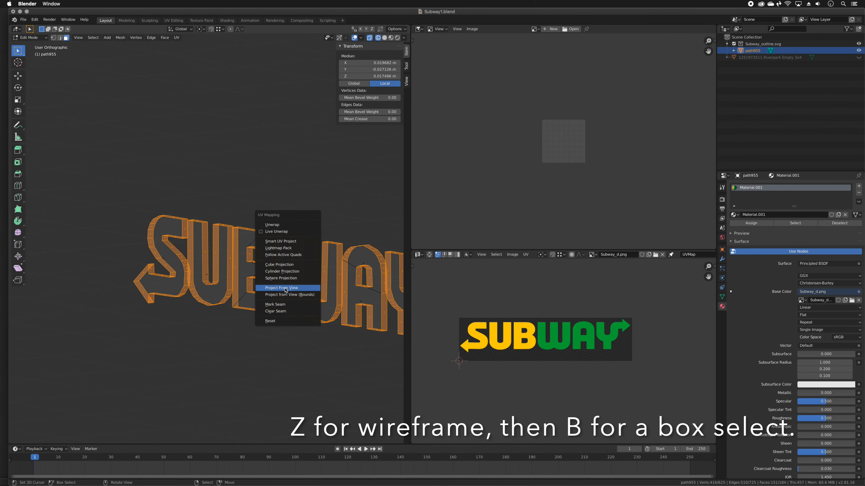
{"action": "left_click", "coordinate": [284, 289]}
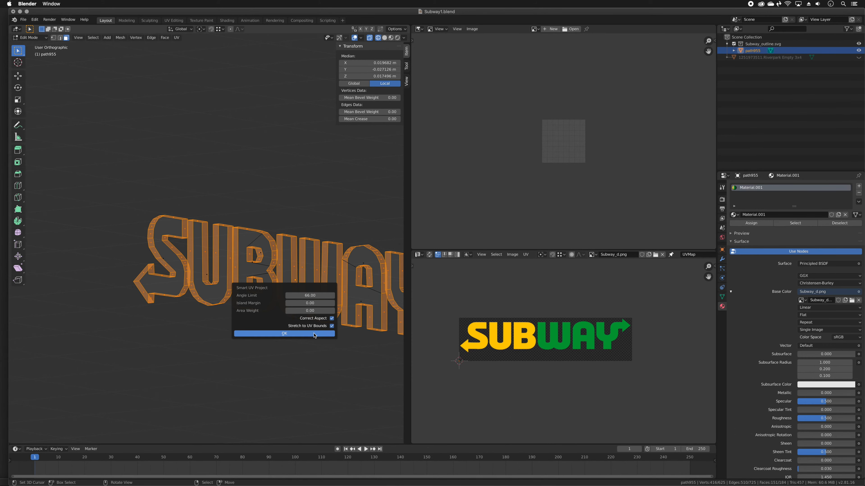
{"action": "left_click", "coordinate": [292, 336]}
{"action": "scroll", "coordinate": [506, 345], "scroll_direction": "up", "scroll_amount": 4}
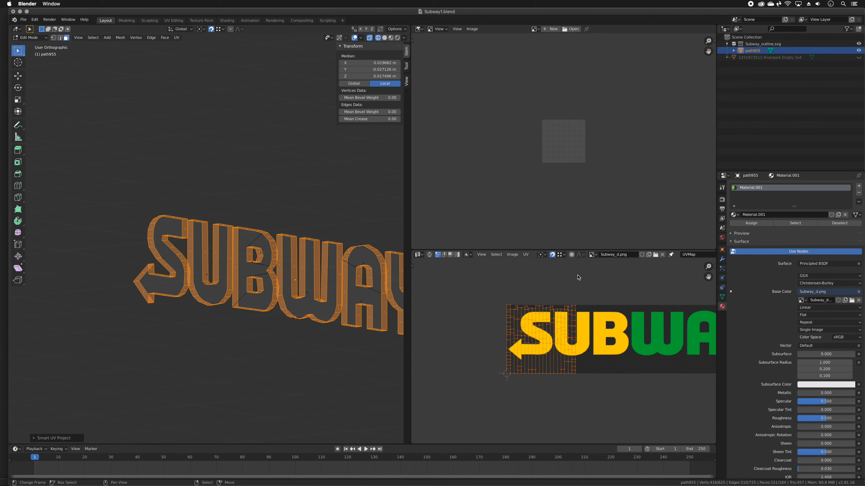
Keep UV snapping on Vertex and switch the UV selection mode to islands.
{"action": "left_click", "coordinate": [560, 254]}
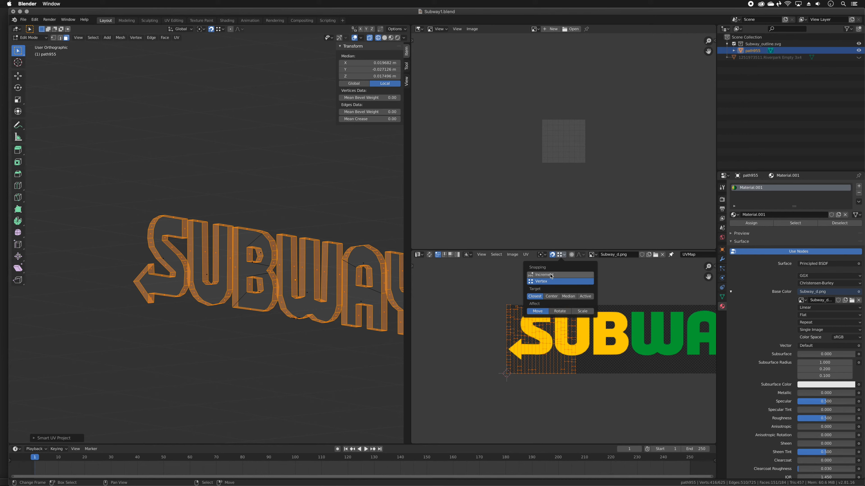
{"action": "left_click", "coordinate": [542, 255]}
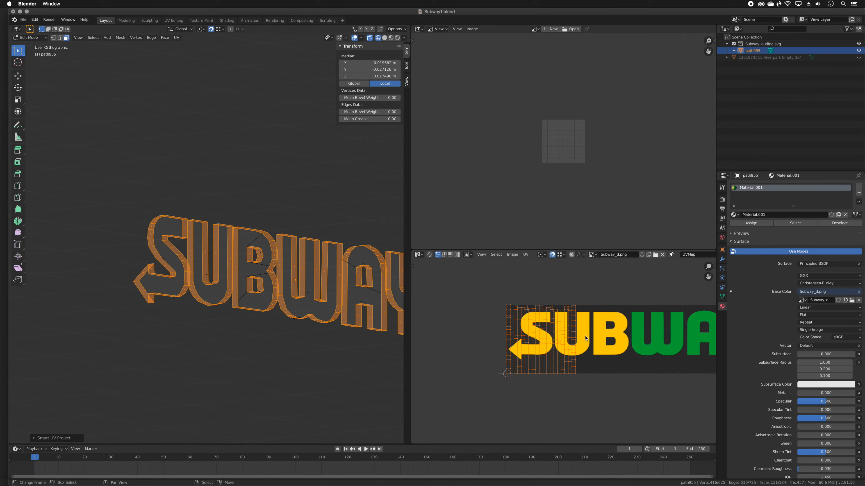
{"action": "key", "text": "ctrl+Tab"}
{"action": "left_click", "coordinate": [568, 317]}
Snap the right-hand groups of side-face UV islands onto the islands at the image's left edge.
{"action": "key", "text": "b"}
{"action": "left_click_drag", "start_coordinate": [555, 289], "coordinate": [614, 430]}
{"action": "left_click_drag", "start_coordinate": [557, 381], "coordinate": [584, 297]}
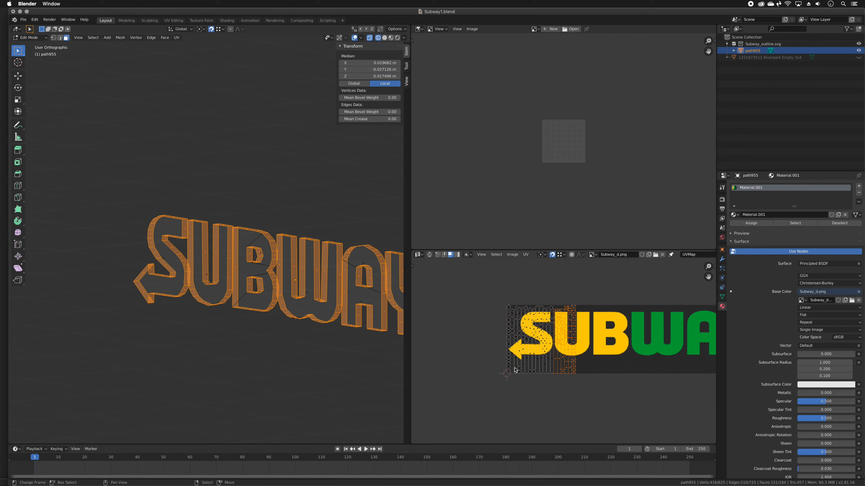
{"action": "key", "text": "g"}
{"action": "left_click", "coordinate": [507, 374]}
{"action": "key", "text": "b"}
{"action": "left_click_drag", "start_coordinate": [524, 293], "coordinate": [576, 412]}
{"action": "key", "text": "g"}
{"action": "left_click", "coordinate": [512, 375]}
{"action": "key", "text": "g"}
{"action": "left_click", "coordinate": [507, 375]}
Snap the remaining side-face UV islands group by group onto the left edge, stacking them into one narrow strip.
{"action": "key", "text": "alt+a"}
{"action": "key", "text": "b"}
{"action": "left_click_drag", "start_coordinate": [514, 301], "coordinate": [559, 417]}
{"action": "key", "text": "g"}
{"action": "left_click", "coordinate": [507, 375]}
{"action": "key", "text": "alt+a"}
{"action": "key", "text": "b"}
{"action": "left_click_drag", "start_coordinate": [515, 301], "coordinate": [528, 383]}
{"action": "key", "text": "g"}
{"action": "left_click", "coordinate": [507, 375]}
{"action": "key", "text": "alt+a"}
{"action": "key", "text": "b"}
{"action": "left_click_drag", "start_coordinate": [509, 305], "coordinate": [525, 404]}
{"action": "key", "text": "g"}
{"action": "left_click", "coordinate": [506, 374]}
{"action": "key", "text": "alt+a"}
Select the whole stacked UV strip, rotate it 90 degrees and place it horizontally beneath the logo lettering.
{"action": "key", "text": "b"}
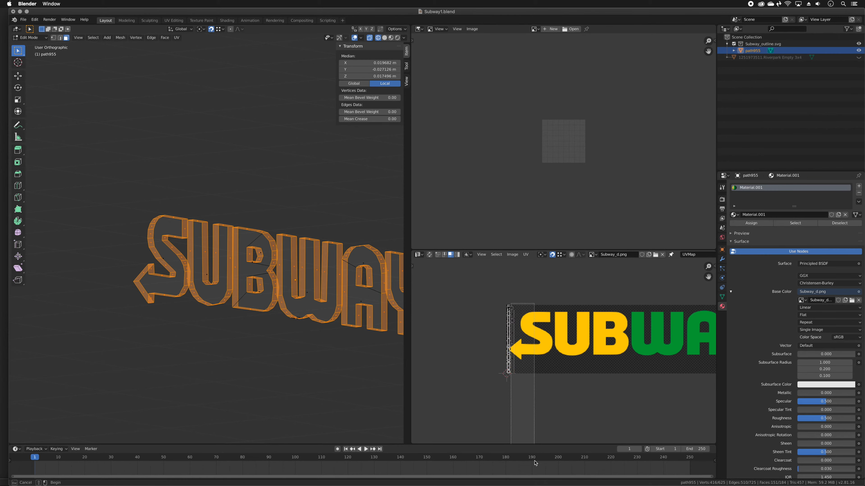
{"action": "left_click_drag", "start_coordinate": [505, 300], "coordinate": [559, 402]}
{"action": "middle_click_drag", "start_coordinate": [559, 402], "coordinate": [523, 399]}
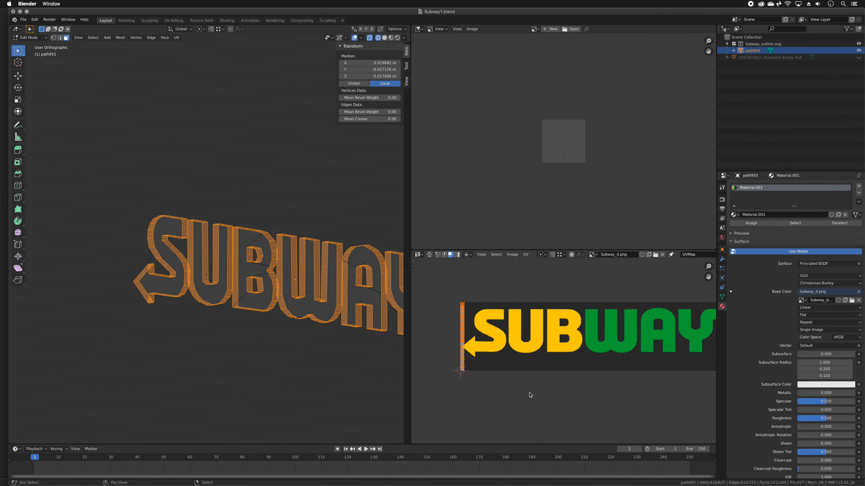
{"action": "type", "text": "r90"}
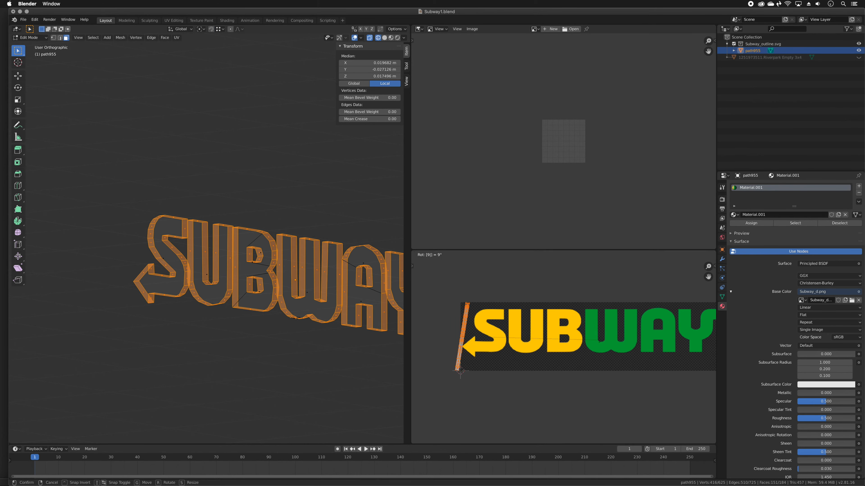
{"action": "key", "text": "Return"}
{"action": "key", "text": "g"}
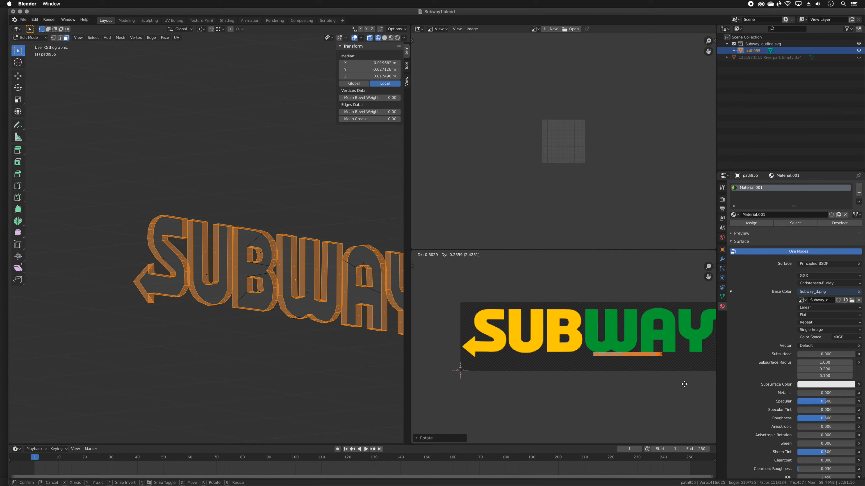
{"action": "left_click", "coordinate": [666, 394]}
{"action": "middle_click_drag", "start_coordinate": [666, 394], "coordinate": [589, 373]}
Enlarge the horizontal side-face UV strip and position it in the dark band below the logo.
{"action": "key", "text": "s"}
{"action": "left_click", "coordinate": [694, 389]}
{"action": "middle_click_drag", "start_coordinate": [693, 388], "coordinate": [715, 372]}
{"action": "key", "text": "g"}
{"action": "left_click", "coordinate": [699, 367]}
{"action": "key", "text": "s"}
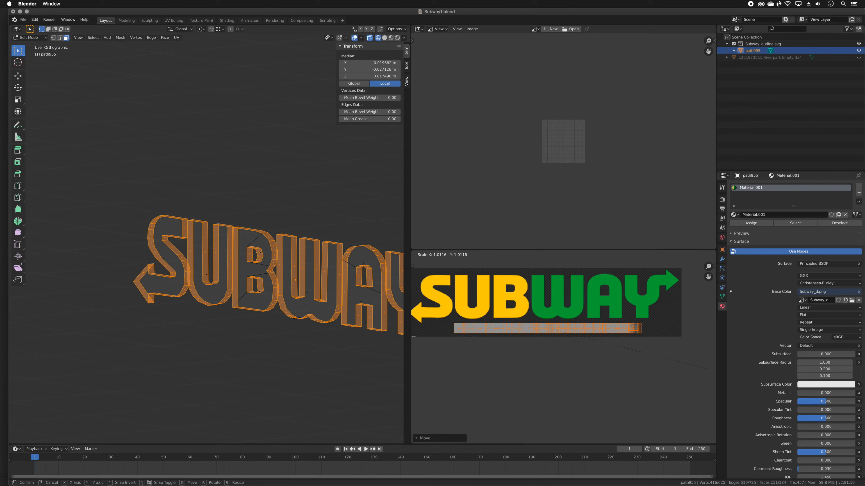
{"action": "left_click", "coordinate": [418, 369]}
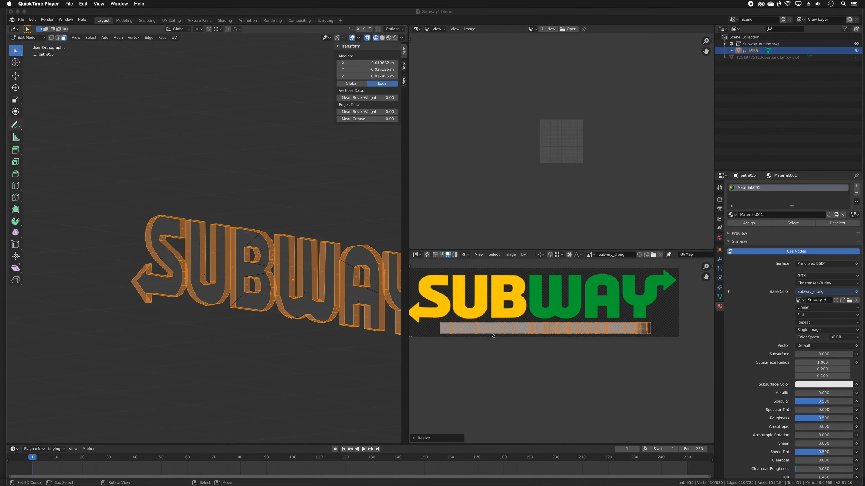
Select all faces of the lettering to display the front and side UVs together over the logo image.
{"action": "left_click", "coordinate": [543, 337]}
{"action": "scroll", "coordinate": [546, 363], "scroll_direction": "down", "scroll_amount": 1}
{"action": "scroll", "coordinate": [524, 364], "scroll_direction": "up", "scroll_amount": 3}
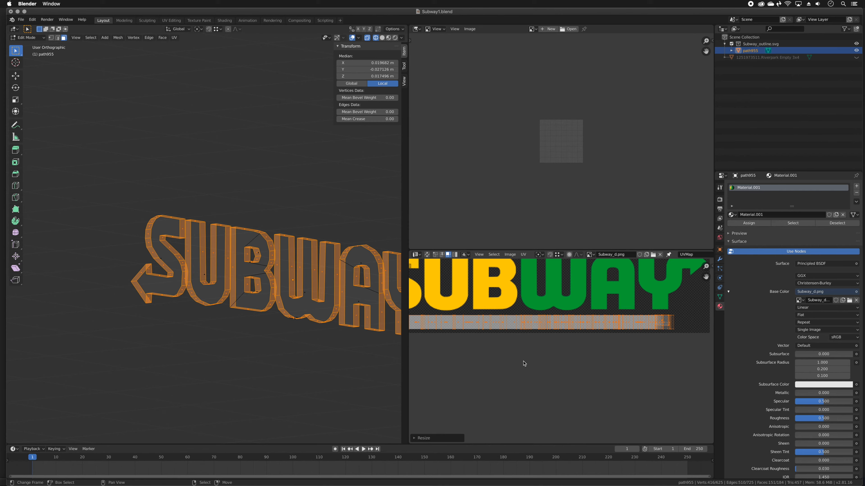
{"action": "scroll", "coordinate": [524, 357], "scroll_direction": "down", "scroll_amount": 2}
{"action": "middle_click_drag", "start_coordinate": [514, 350], "coordinate": [527, 340]}
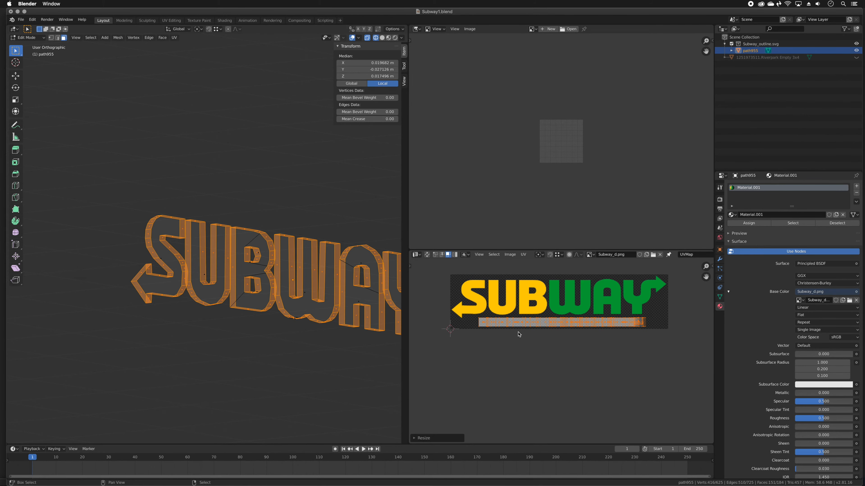
{"action": "key", "text": "a"}
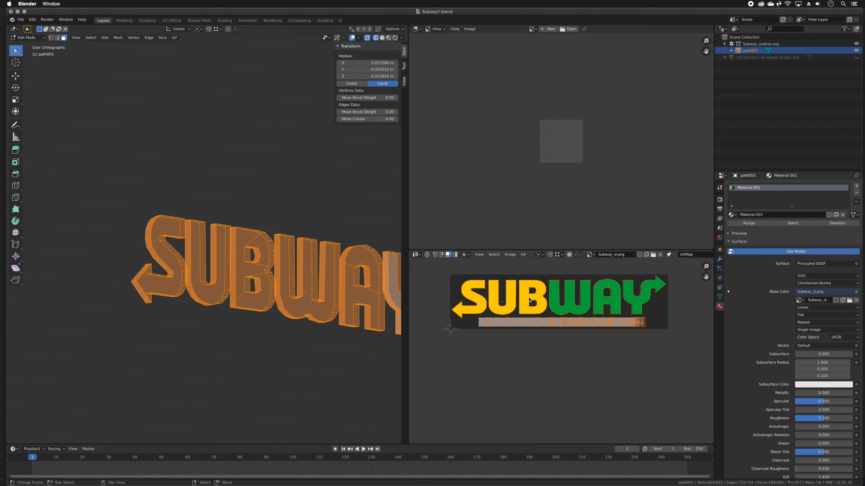
{"action": "middle_click_drag", "start_coordinate": [551, 313], "coordinate": [549, 345]}
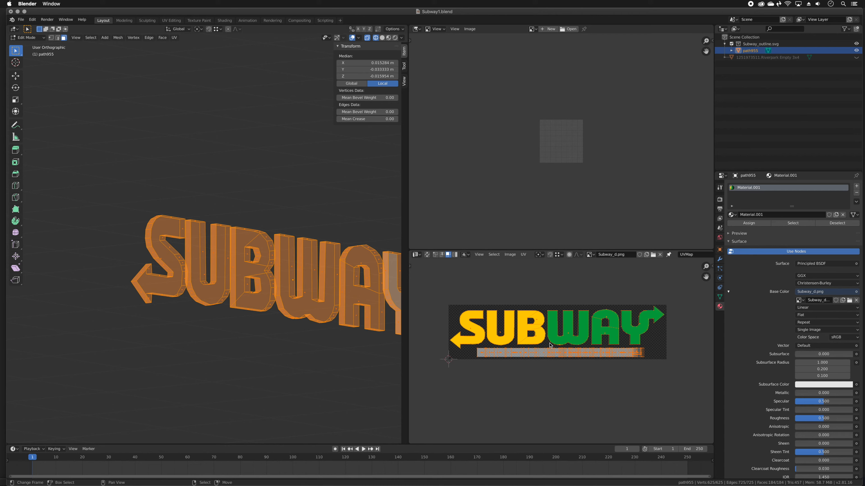
Return the 3D viewport to Material Preview shading and view the textured lettering at an angle.
{"action": "mouse_move", "coordinate": [272, 307]}
{"action": "middle_mouse_down"}
{"action": "mouse_move", "coordinate": [303, 315]}
{"action": "mouse_move", "coordinate": [269, 313]}
{"action": "middle_mouse_up"}
{"action": "key", "text": "alt+z"}
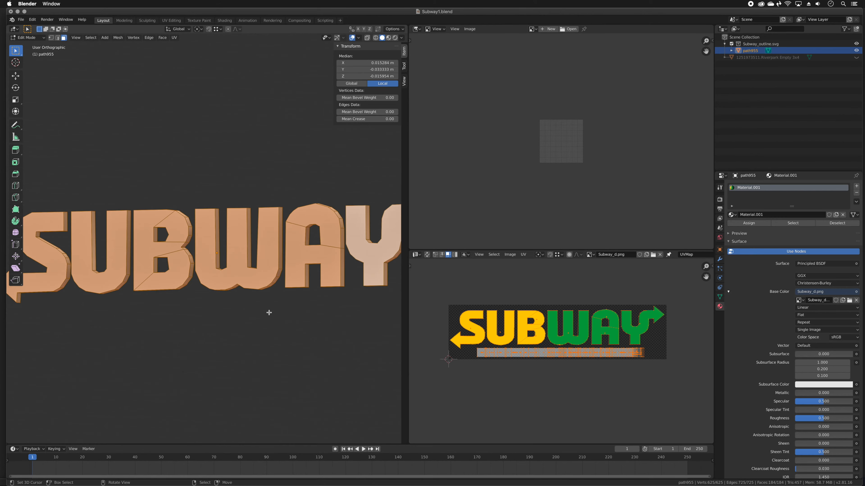
{"action": "key", "text": "alt+z"}
{"action": "mouse_move", "coordinate": [277, 317]}
{"action": "middle_mouse_down"}
{"action": "mouse_move", "coordinate": [259, 332]}
{"action": "mouse_move", "coordinate": [250, 325]}
{"action": "middle_mouse_up"}
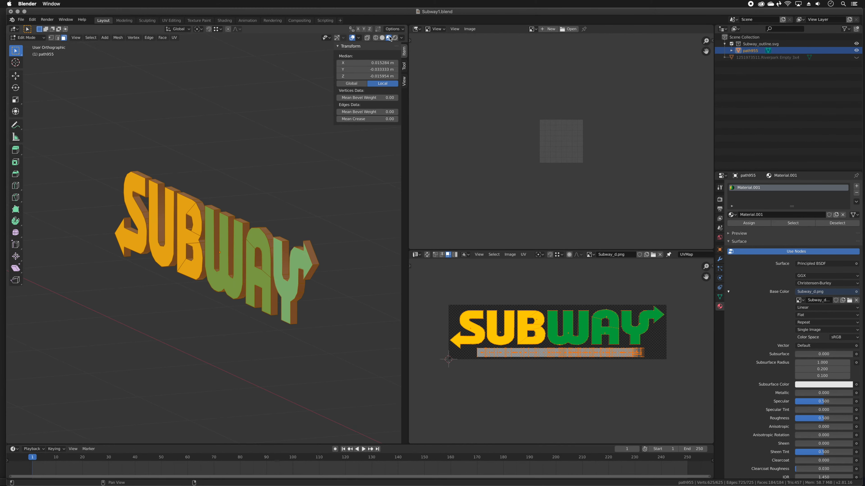
{"action": "middle_click_drag", "start_coordinate": [221, 256], "coordinate": [233, 270]}
Examine the letter B's UVs up close and try moving its lower front face in the UV editor.
{"action": "scroll", "coordinate": [590, 364], "scroll_direction": "up", "scroll_amount": 3}
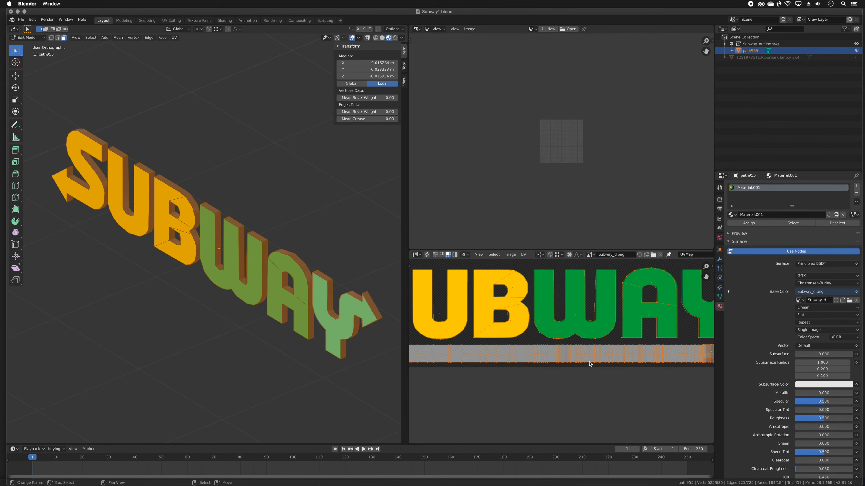
{"action": "scroll", "coordinate": [591, 364], "scroll_direction": "down", "scroll_amount": 1}
{"action": "scroll", "coordinate": [548, 321], "scroll_direction": "up", "scroll_amount": 5}
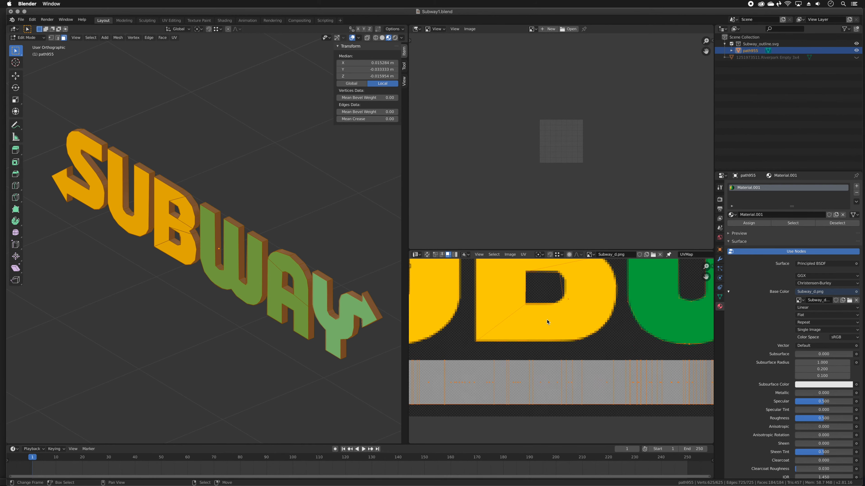
{"action": "middle_click_drag", "start_coordinate": [562, 290], "coordinate": [557, 333]}
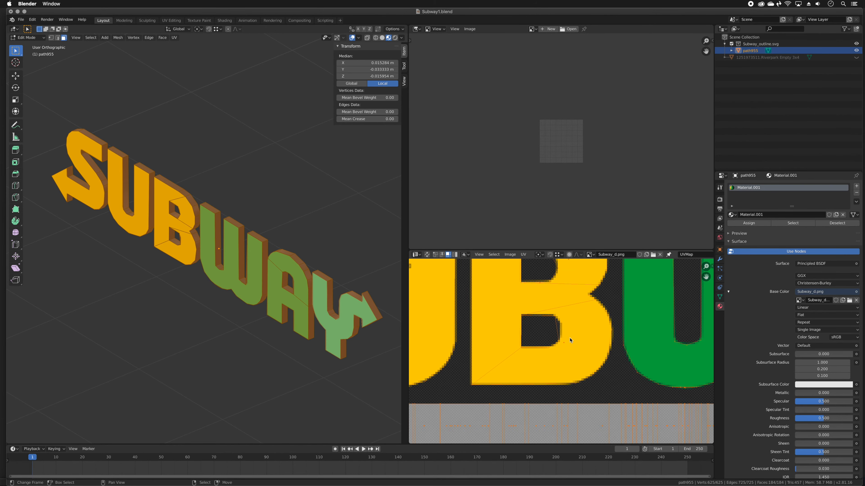
{"action": "middle_click_drag", "start_coordinate": [271, 325], "coordinate": [307, 319]}
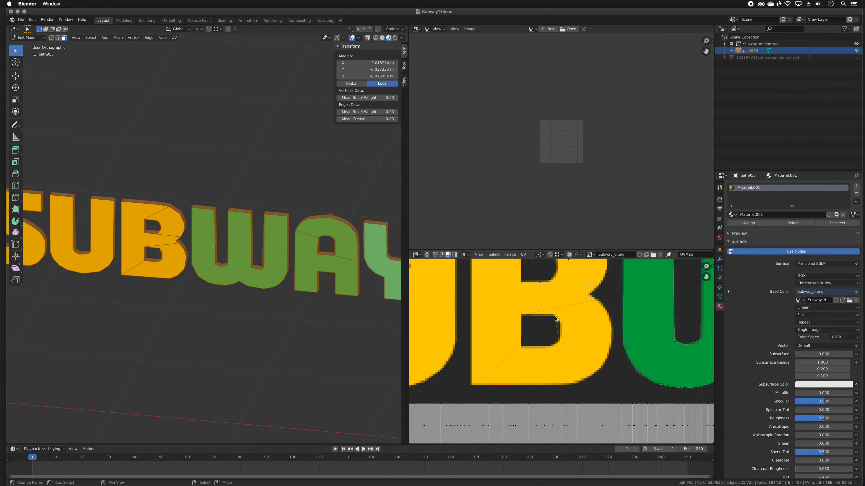
{"action": "key", "text": "g"}
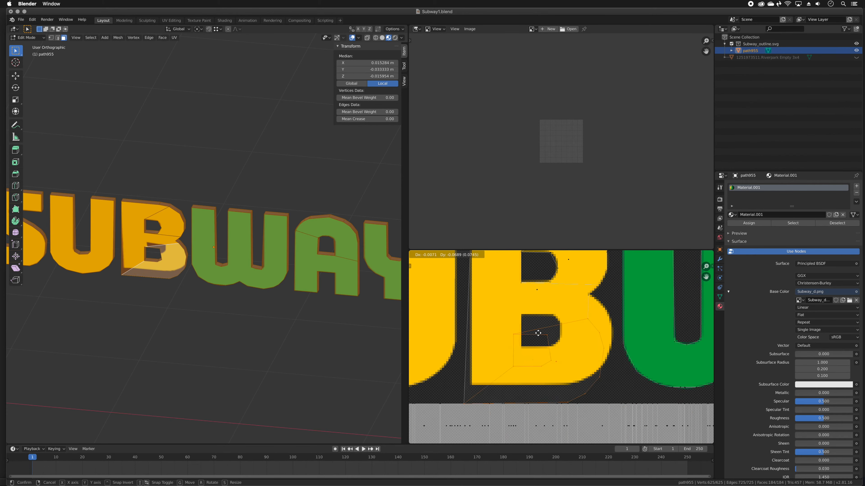
{"action": "key", "text": "Escape"}
View the lettering from the front and widen the 3D viewport to show the whole logo.
{"action": "scroll", "coordinate": [202, 274], "scroll_direction": "down", "scroll_amount": 4}
{"action": "middle_click_drag", "start_coordinate": [201, 273], "coordinate": [202, 274]}
{"action": "key", "text": "KP_1"}
{"action": "scroll", "coordinate": [201, 273], "scroll_direction": "up", "scroll_amount": 5}
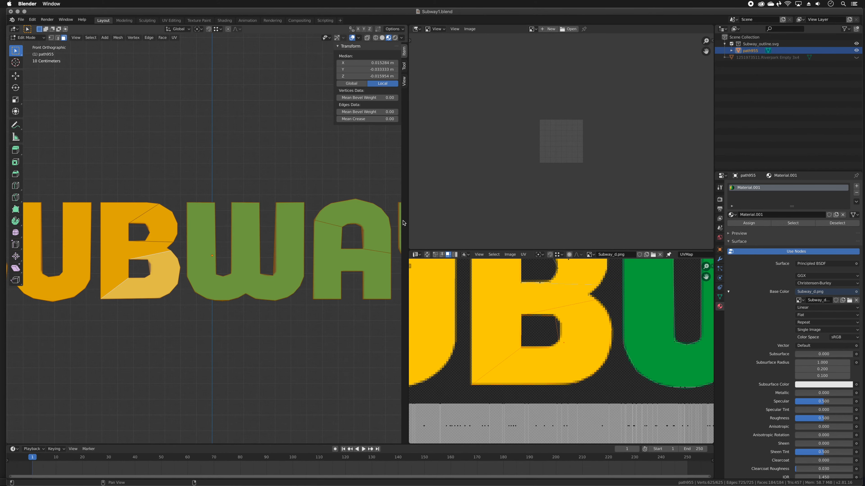
{"action": "left_click_drag", "start_coordinate": [405, 218], "coordinate": [673, 218]}
{"action": "scroll", "coordinate": [459, 301], "scroll_direction": "down", "scroll_amount": 3}
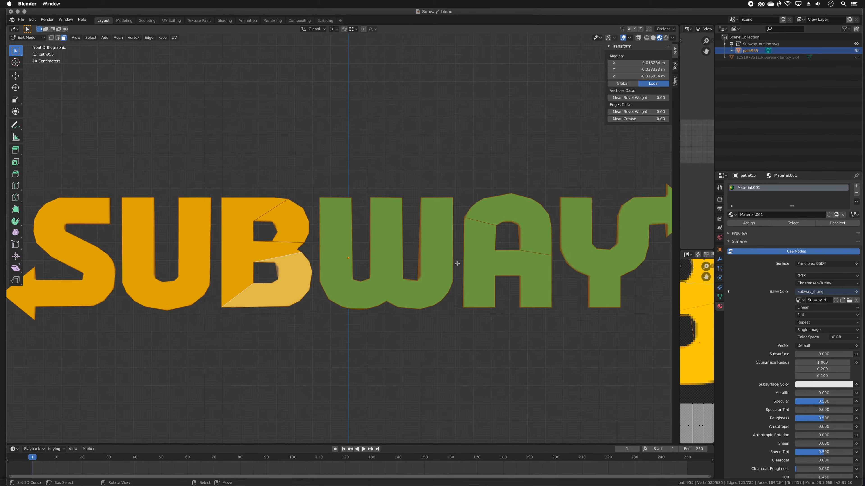
{"action": "mouse_move", "coordinate": [459, 301]}
{"action": "middle_mouse_down"}
{"action": "mouse_move", "coordinate": [432, 288]}
{"action": "mouse_move", "coordinate": [486, 309]}
{"action": "mouse_move", "coordinate": [470, 296]}
{"action": "middle_mouse_up"}
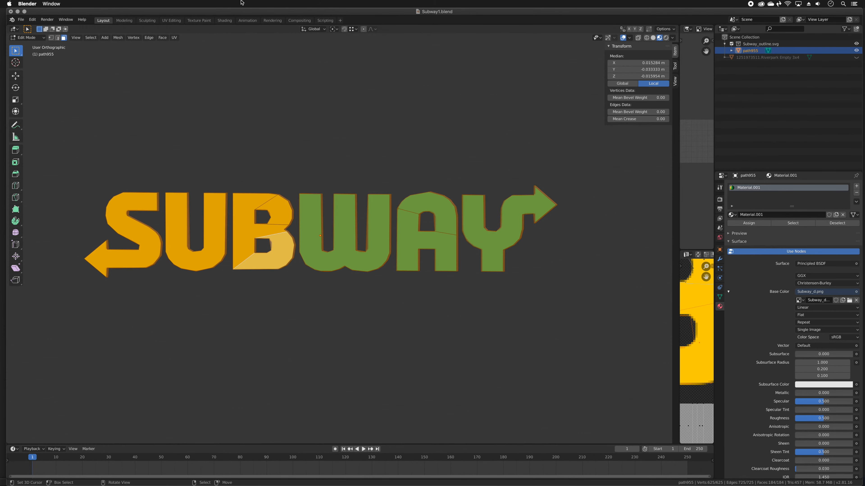
Switch to the Texture Paint workspace and frame the SUBWAY lettering in its 3D viewport.
{"action": "left_click", "coordinate": [199, 20]}
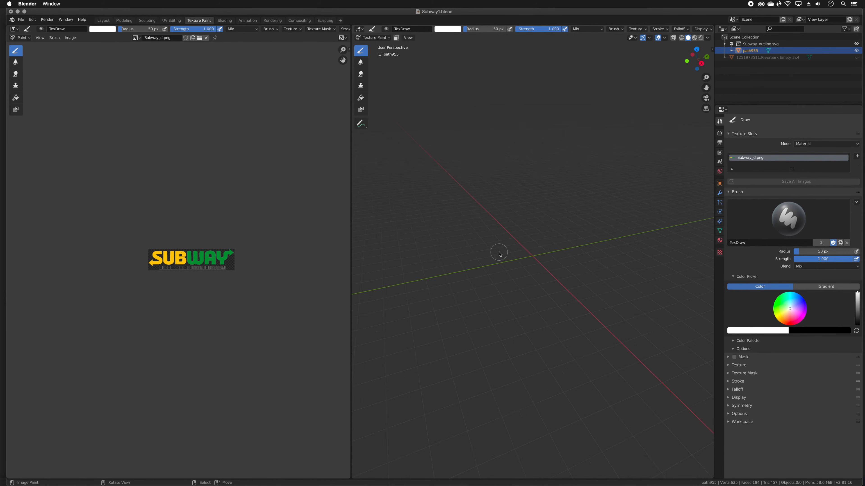
{"action": "middle_click_drag", "start_coordinate": [480, 252], "coordinate": [507, 253]}
{"action": "middle_click_drag", "start_coordinate": [457, 235], "coordinate": [381, 293], "text": "shift"}
{"action": "scroll", "coordinate": [577, 254], "scroll_direction": "up", "scroll_amount": 4}
{"action": "scroll", "coordinate": [521, 252], "scroll_direction": "down", "scroll_amount": 3}
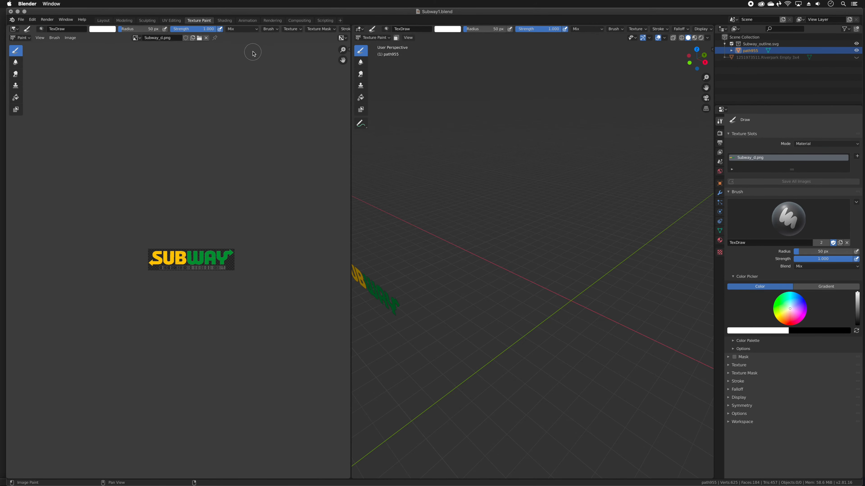
{"action": "scroll", "coordinate": [253, 54], "scroll_direction": "down", "scroll_amount": 3}
{"action": "scroll", "coordinate": [381, 165], "scroll_direction": "down", "scroll_amount": 3}
{"action": "middle_click_drag", "start_coordinate": [483, 270], "coordinate": [524, 238], "text": "shift"}
{"action": "scroll", "coordinate": [524, 238], "scroll_direction": "up", "scroll_amount": 4}
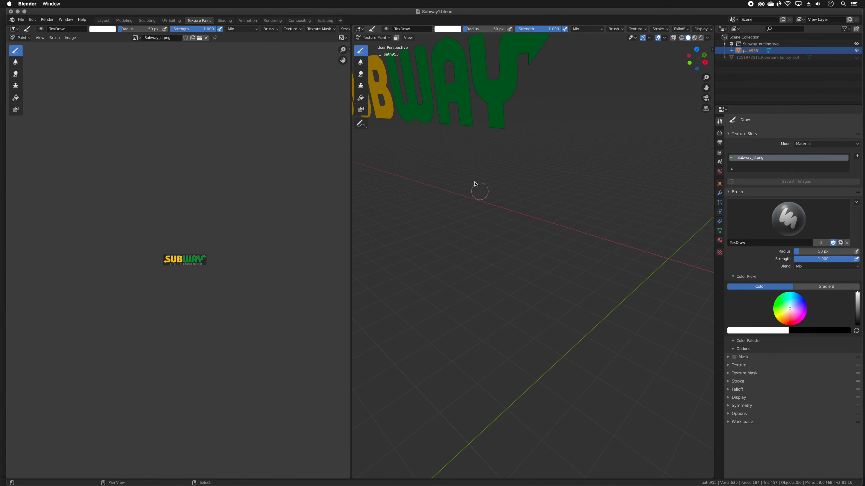
{"action": "middle_click_drag", "start_coordinate": [479, 190], "coordinate": [489, 225], "text": "shift"}
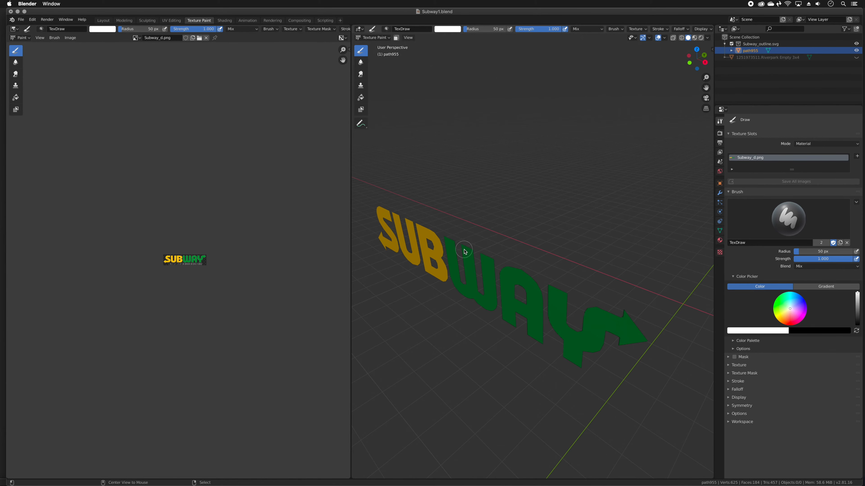
Take the lettering into Edit Mode and from there into Object Mode.
{"action": "key", "text": "Tab"}
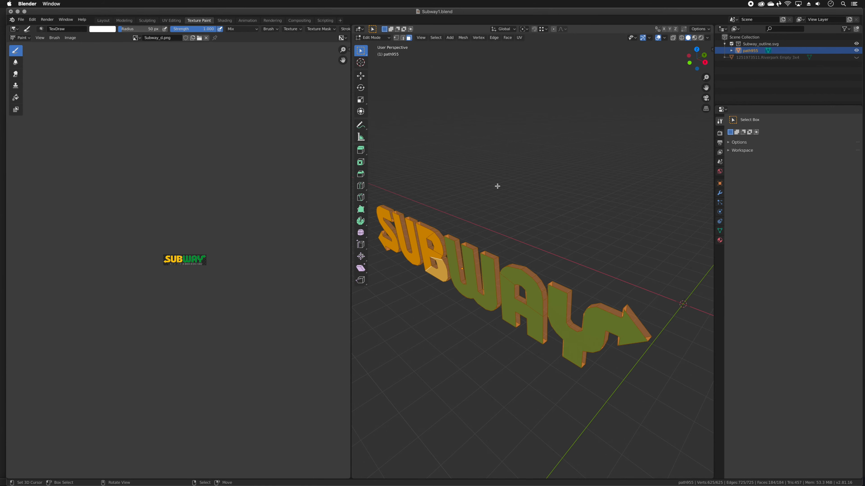
{"action": "left_click", "coordinate": [373, 38]}
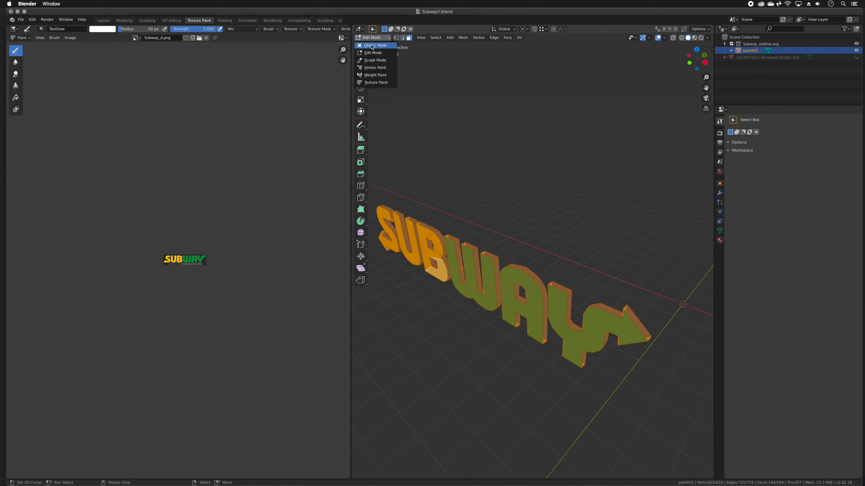
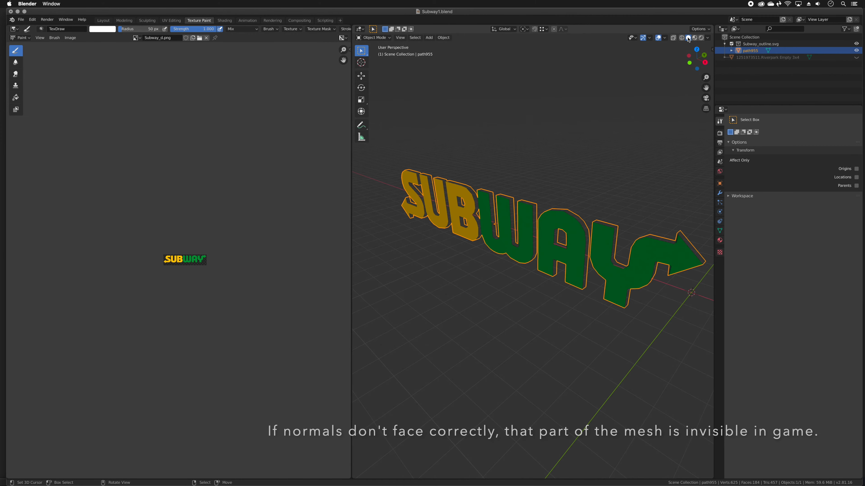
Turn on X-ray in the Texture Paint viewport, and show the lettering up close in solid shading in the Layout workspace.
{"action": "left_click", "coordinate": [689, 38]}
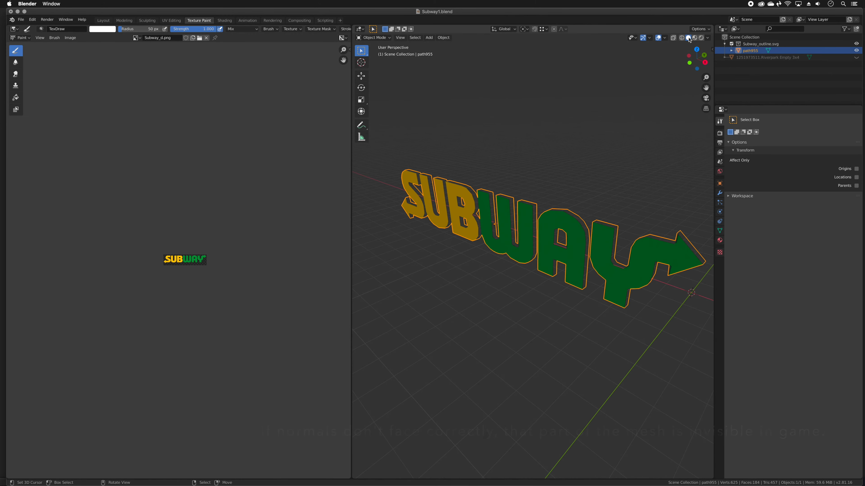
{"action": "left_click", "coordinate": [673, 37]}
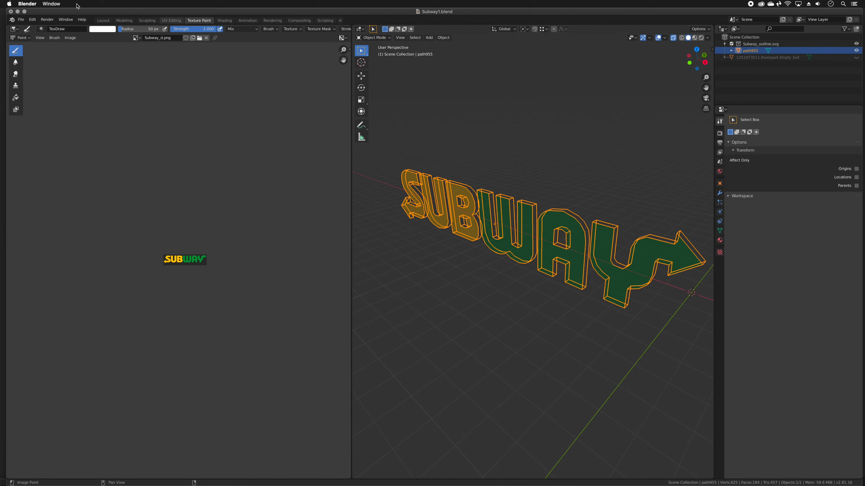
{"action": "left_click", "coordinate": [103, 20]}
{"action": "middle_click_drag", "start_coordinate": [389, 188], "coordinate": [333, 197]}
{"action": "left_click", "coordinate": [652, 37]}
{"action": "mouse_move", "coordinate": [320, 269]}
{"action": "middle_mouse_down"}
{"action": "mouse_move", "coordinate": [315, 282]}
{"action": "mouse_move", "coordinate": [300, 271]}
{"action": "mouse_move", "coordinate": [311, 266]}
{"action": "middle_mouse_up"}
{"action": "scroll", "coordinate": [314, 282], "scroll_direction": "up", "scroll_amount": 3}
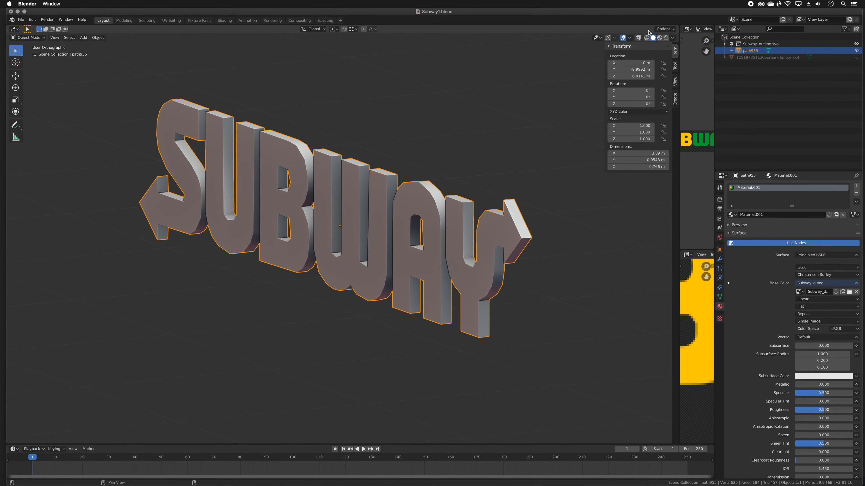
Display the face normals of the lettering in Edit Mode and examine which way they point on all sides.
{"action": "left_click", "coordinate": [673, 38]}
{"action": "left_click", "coordinate": [628, 38]}
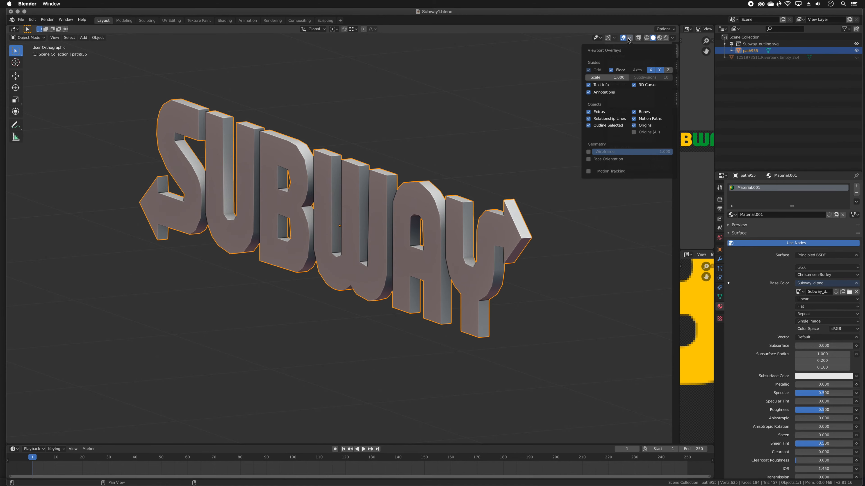
{"action": "key", "text": "Tab"}
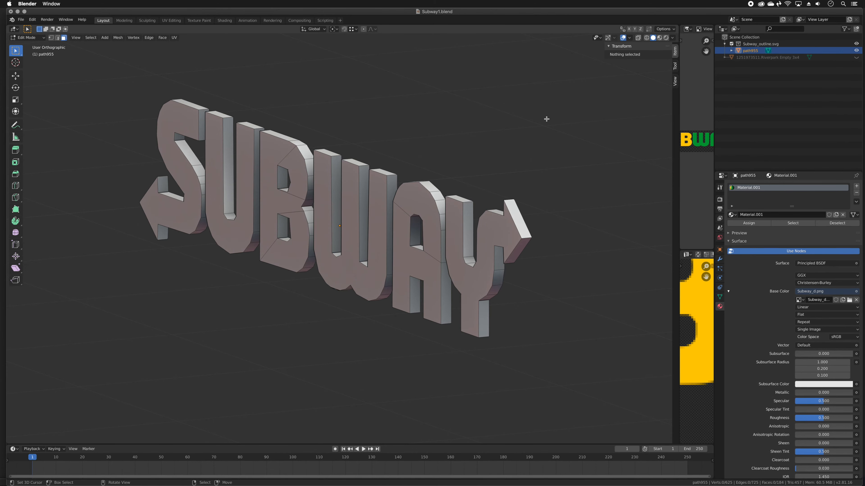
{"action": "left_click", "coordinate": [630, 38]}
{"action": "left_click", "coordinate": [603, 275]}
{"action": "middle_click_drag", "start_coordinate": [425, 204], "coordinate": [353, 173]}
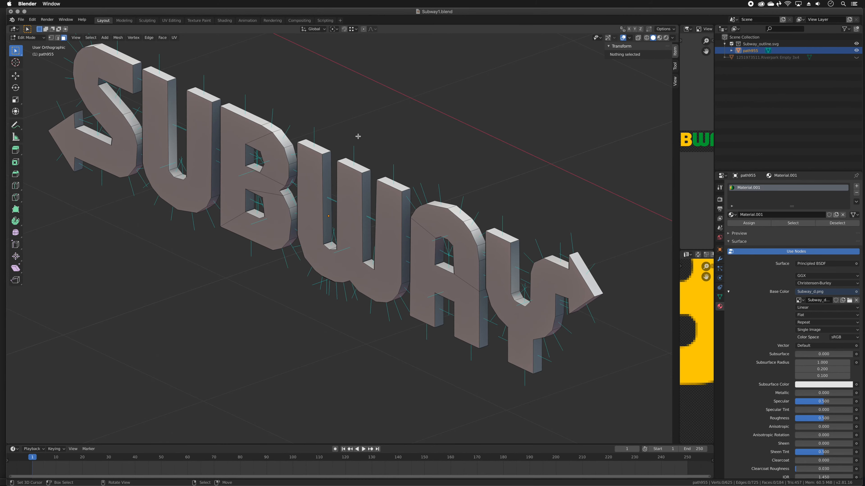
{"action": "middle_click_drag", "start_coordinate": [367, 79], "coordinate": [350, 170]}
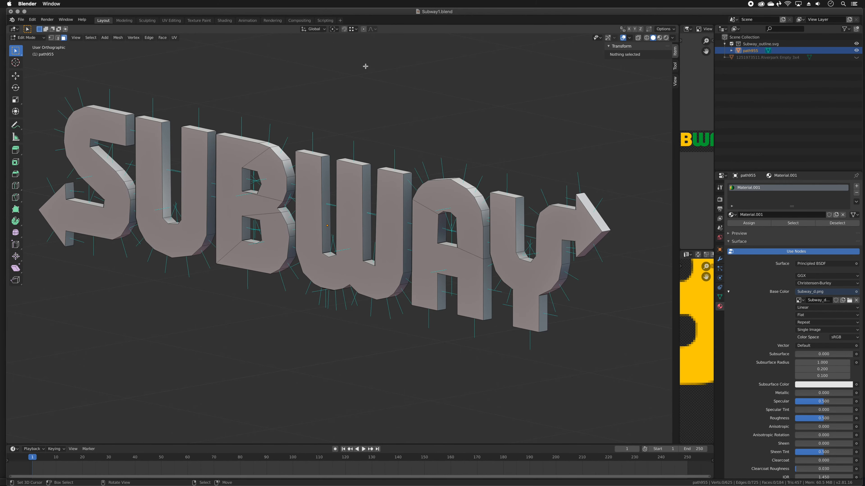
{"action": "middle_click_drag", "start_coordinate": [359, 125], "coordinate": [409, 100]}
{"action": "scroll", "coordinate": [369, 145], "scroll_direction": "down", "scroll_amount": 5}
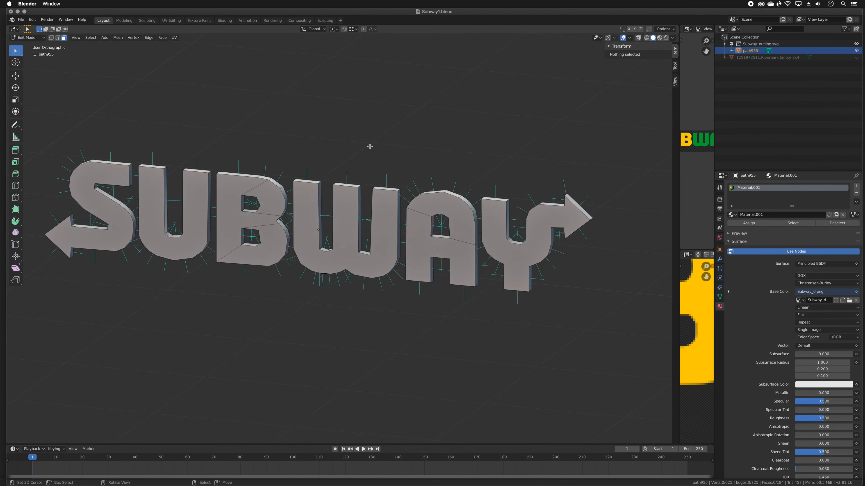
Flip the normals of all the lettering's faces and examine the inverted mesh from behind.
{"action": "key", "text": "a"}
{"action": "middle_click_drag", "start_coordinate": [347, 143], "coordinate": [380, 136]}
{"action": "scroll", "coordinate": [381, 135], "scroll_direction": "down", "scroll_amount": 2}
{"action": "scroll", "coordinate": [381, 136], "scroll_direction": "up", "scroll_amount": 3}
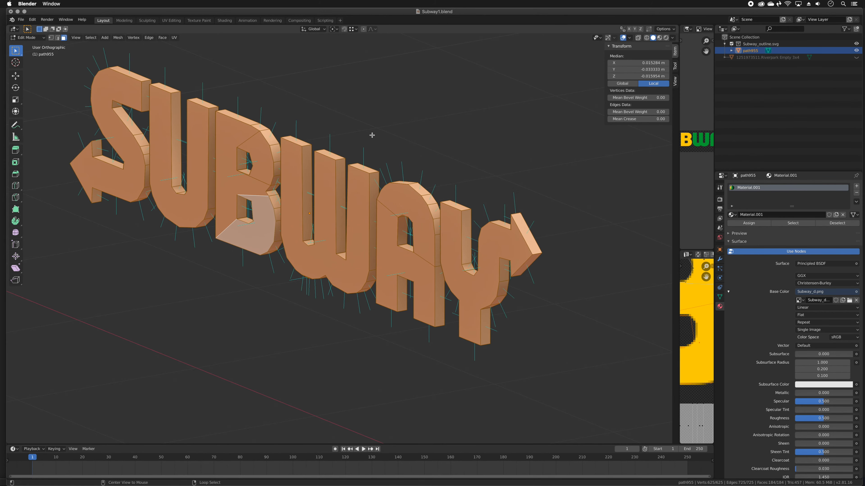
{"action": "key", "text": "alt+f"}
{"action": "key", "text": "ctrl+z"}
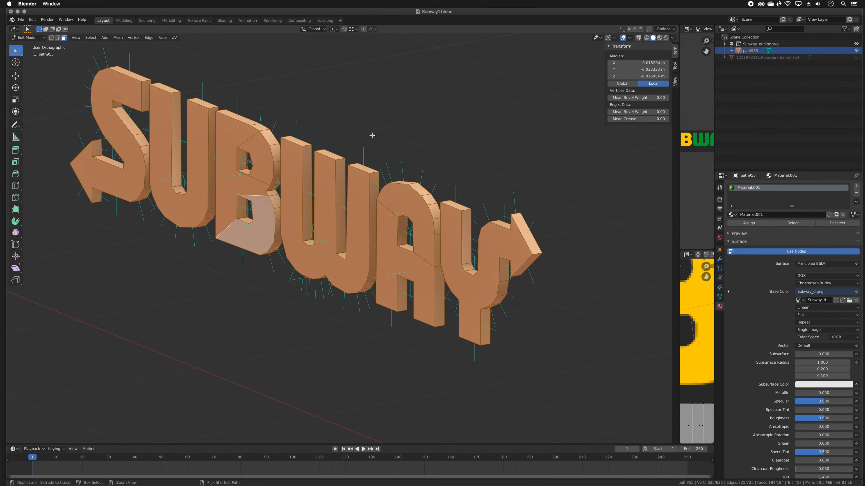
{"action": "key", "text": "alt+n"}
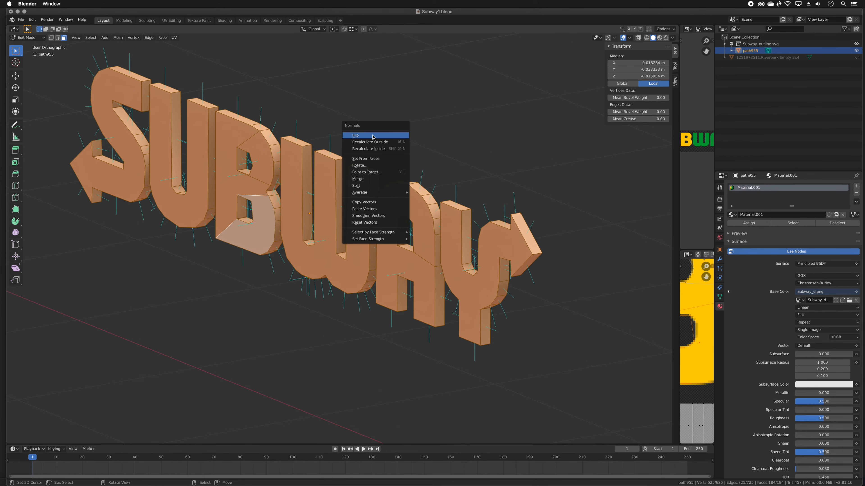
{"action": "left_click", "coordinate": [372, 137]}
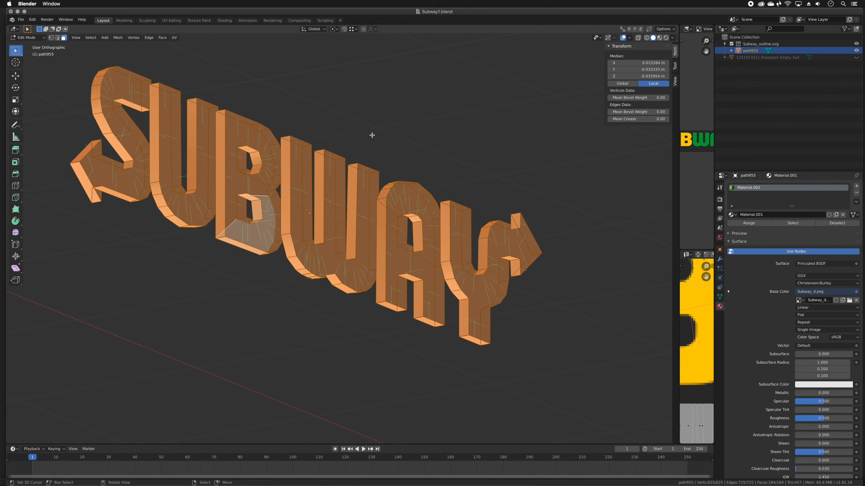
{"action": "key", "text": "Tab"}
{"action": "middle_click_drag", "start_coordinate": [371, 139], "coordinate": [293, 147]}
{"action": "key", "text": "Tab"}
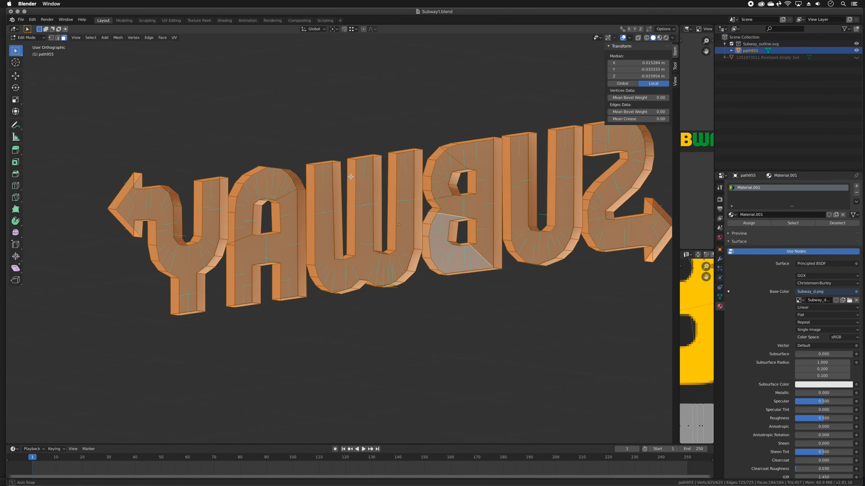
{"action": "scroll", "coordinate": [354, 187], "scroll_direction": "up", "scroll_amount": 3}
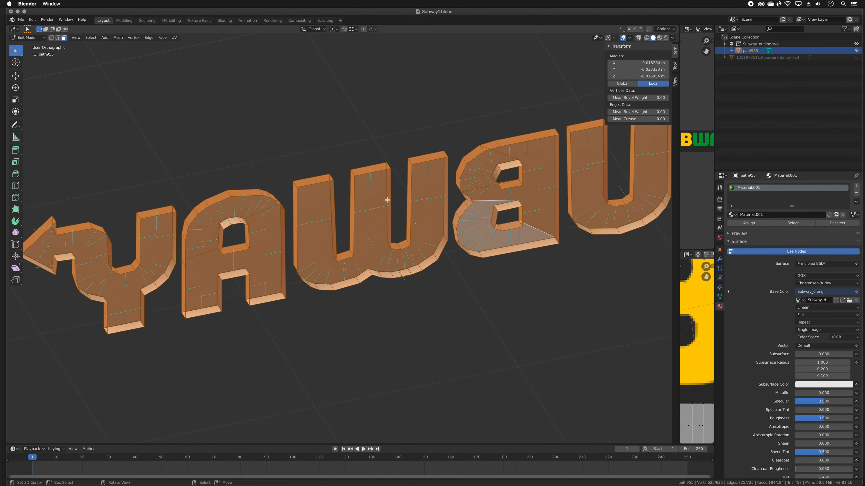
Flip the normals of the whole lettering back and return to Object Mode.
{"action": "right_click", "coordinate": [452, 131]}
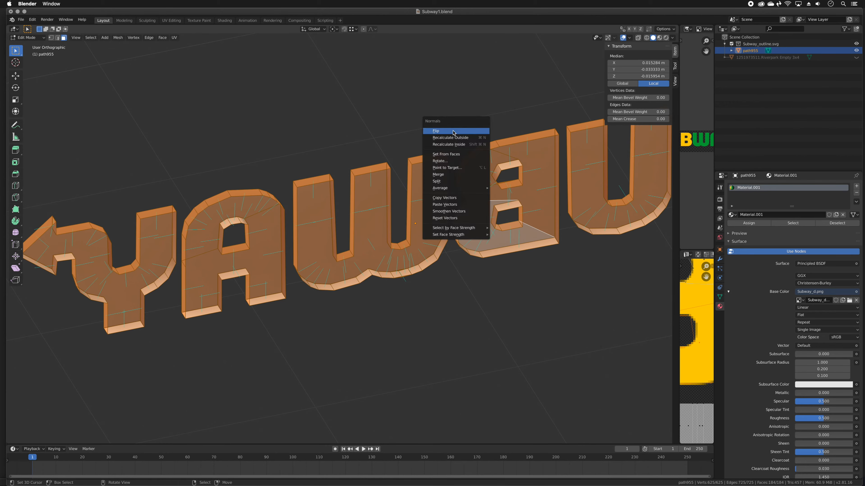
{"action": "left_click", "coordinate": [453, 132]}
{"action": "middle_click_drag", "start_coordinate": [452, 132], "coordinate": [500, 139]}
{"action": "key", "text": "Tab"}
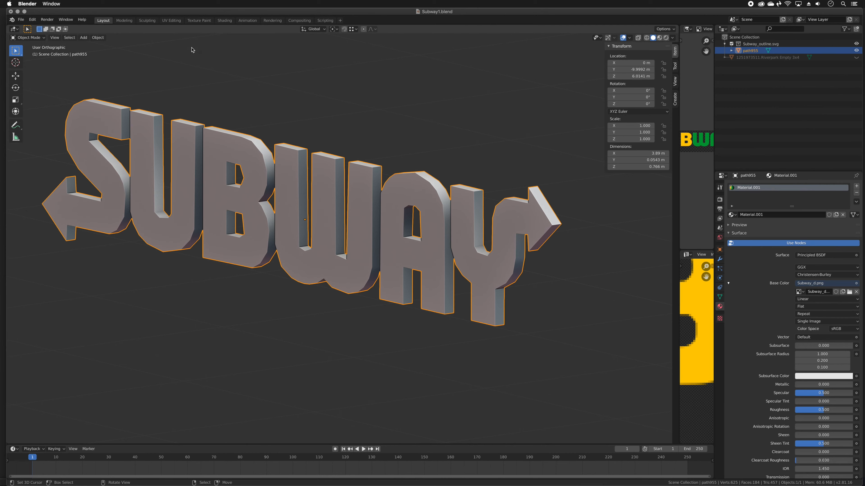
Switch to the Texture Paint workspace, zoom in on the texture and the lettering in orthographic view, and widen the image editor.
{"action": "left_click", "coordinate": [204, 21]}
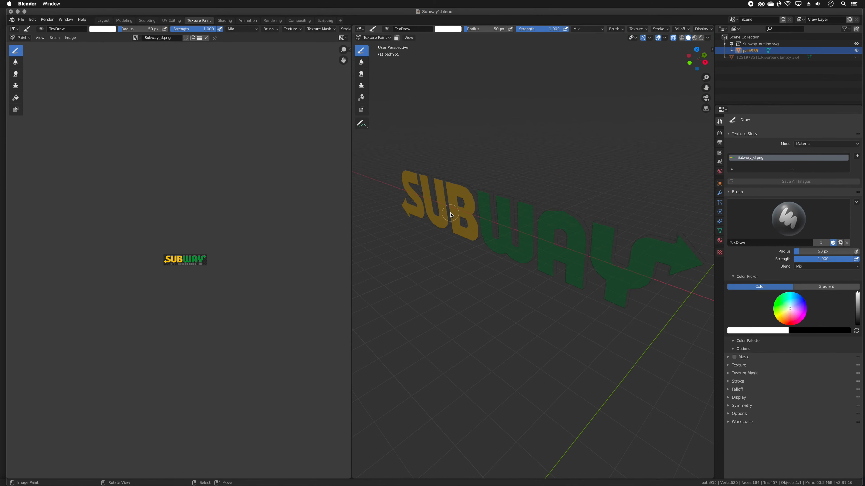
{"action": "scroll", "coordinate": [170, 279], "scroll_direction": "up", "scroll_amount": 4}
{"action": "scroll", "coordinate": [174, 279], "scroll_direction": "up", "scroll_amount": 4}
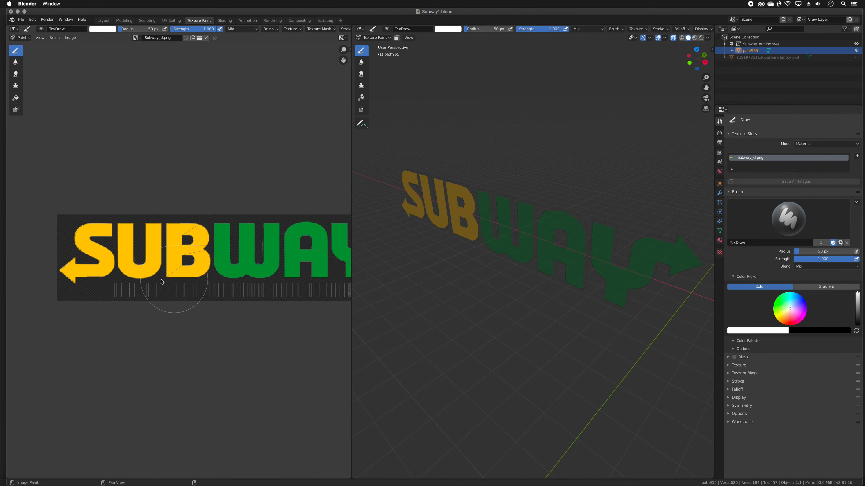
{"action": "middle_click_drag", "start_coordinate": [501, 282], "coordinate": [532, 277]}
{"action": "middle_click_drag", "start_coordinate": [489, 258], "coordinate": [577, 287], "text": "shift"}
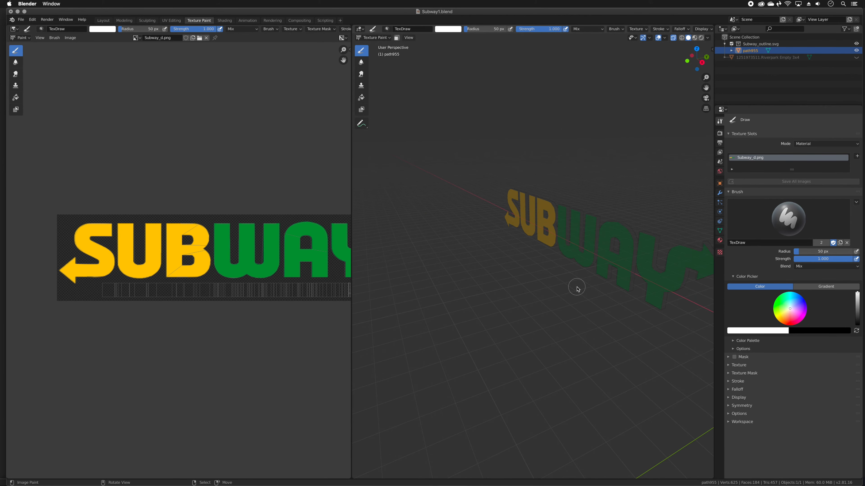
{"action": "key", "text": "KP_5"}
{"action": "scroll", "coordinate": [590, 278], "scroll_direction": "up", "scroll_amount": 6}
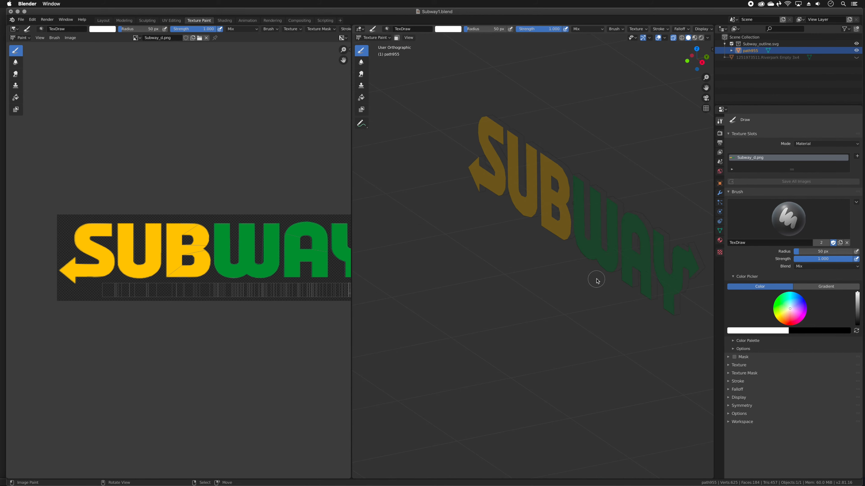
{"action": "scroll", "coordinate": [507, 266], "scroll_direction": "up", "scroll_amount": 5}
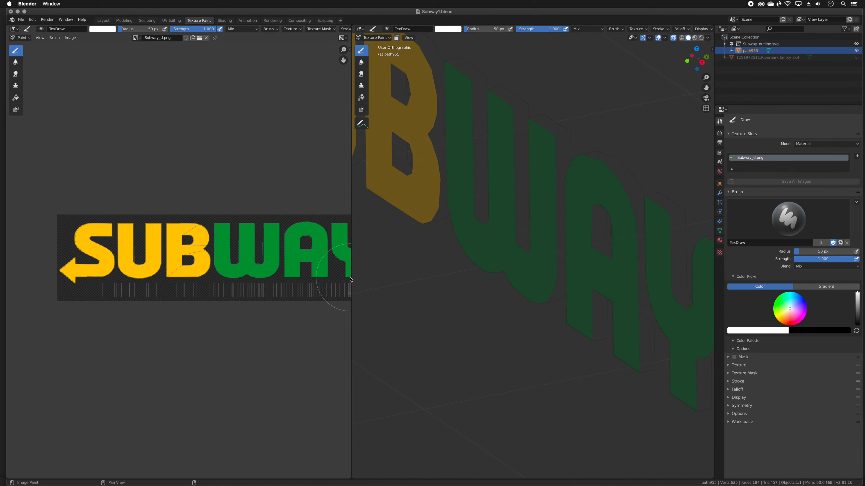
{"action": "left_click_drag", "start_coordinate": [353, 271], "coordinate": [433, 276]}
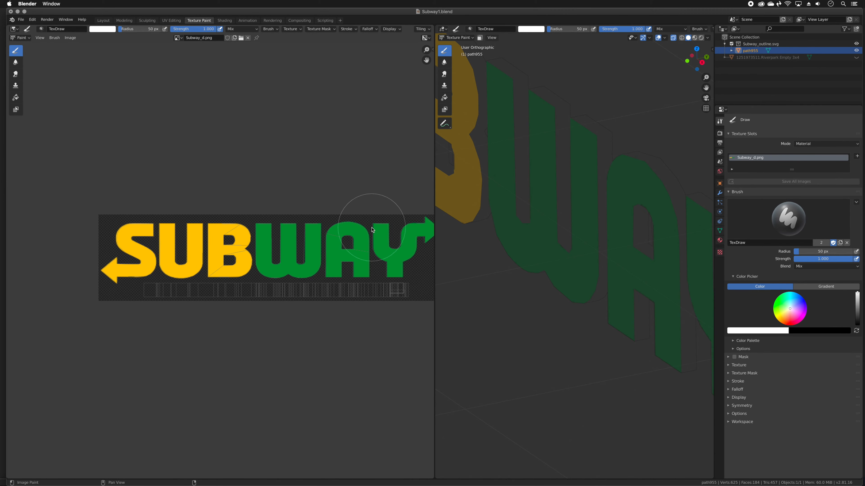
Set the paint brush radius to 15 px and sample the logo's green from the letter W as brush colour.
{"action": "key", "text": "f"}
{"action": "left_click", "coordinate": [339, 230]}
{"action": "middle_click_drag", "start_coordinate": [369, 237], "coordinate": [316, 237]}
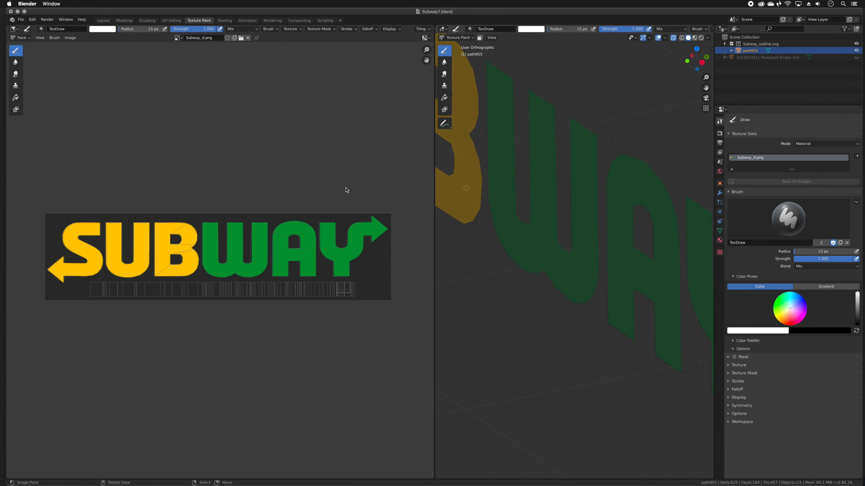
{"action": "left_click", "coordinate": [102, 29]}
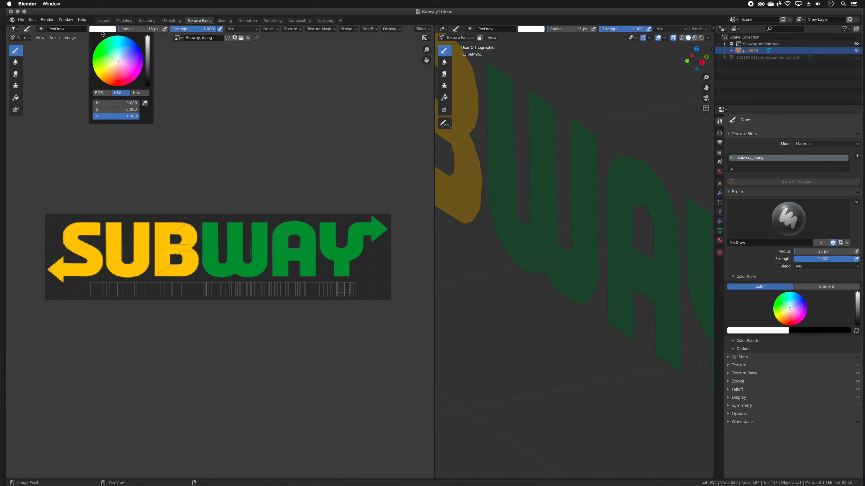
{"action": "left_click", "coordinate": [145, 105]}
{"action": "left_click", "coordinate": [214, 233]}
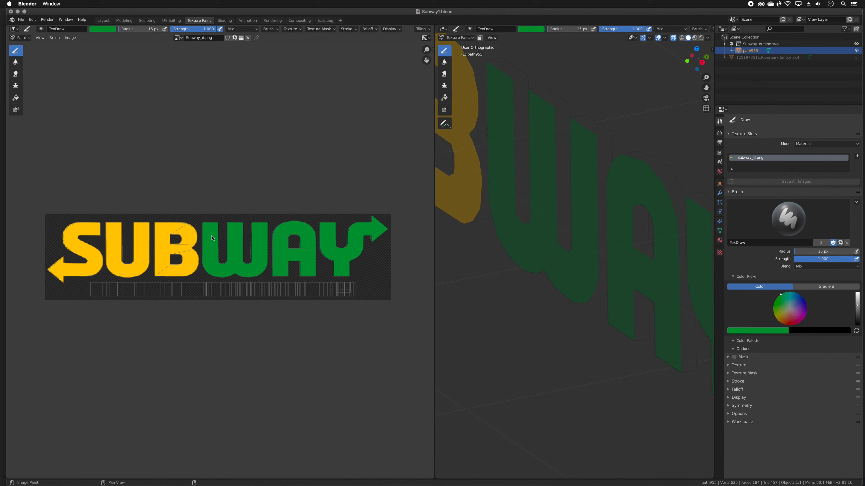
Paint a green stroke along the top of WAY in the texture and set the brush strength to 4.
{"action": "left_click_drag", "start_coordinate": [219, 228], "coordinate": [373, 227]}
{"action": "double_click", "coordinate": [214, 29]}
{"action": "type", "text": "4"}
{"action": "key", "text": "Return"}
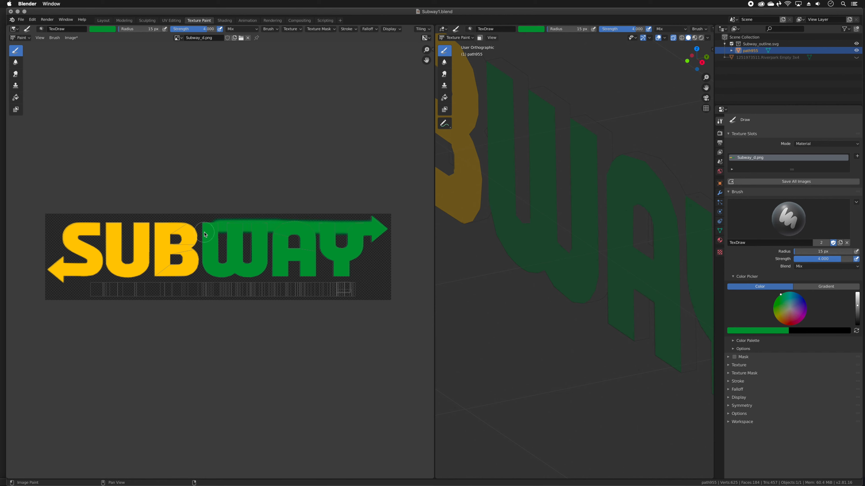
Paint green over the W, the A and the upper Y with its arrow, covering the gaps between the letters.
{"action": "mouse_move", "coordinate": [225, 229]}
{"action": "left_mouse_down"}
{"action": "mouse_move", "coordinate": [336, 239]}
{"action": "mouse_move", "coordinate": [382, 231]}
{"action": "mouse_move", "coordinate": [373, 223]}
{"action": "mouse_move", "coordinate": [210, 224]}
{"action": "mouse_move", "coordinate": [221, 254]}
{"action": "left_mouse_up"}
{"action": "scroll", "coordinate": [232, 246], "scroll_direction": "up", "scroll_amount": 7}
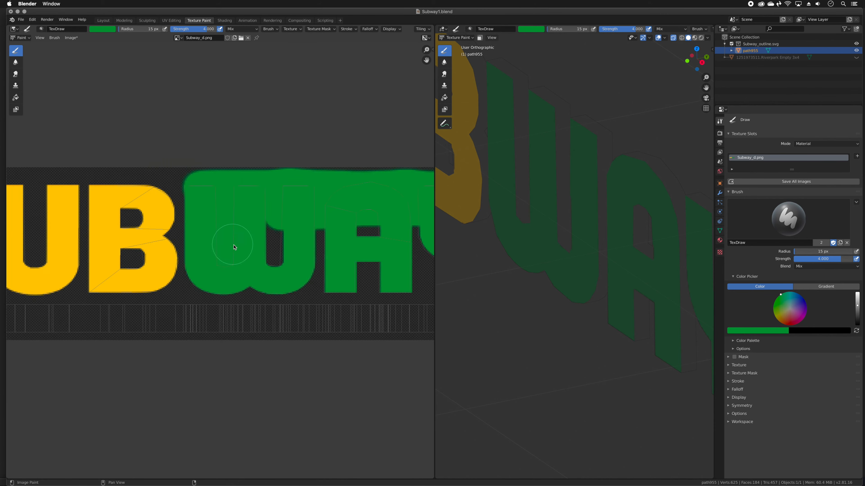
{"action": "mouse_move", "coordinate": [198, 167]}
{"action": "left_mouse_down"}
{"action": "mouse_move", "coordinate": [212, 257]}
{"action": "mouse_move", "coordinate": [324, 224]}
{"action": "mouse_move", "coordinate": [266, 267]}
{"action": "mouse_move", "coordinate": [299, 279]}
{"action": "left_mouse_up"}
{"action": "middle_click_drag", "start_coordinate": [298, 250], "coordinate": [161, 208]}
{"action": "mouse_move", "coordinate": [139, 232]}
{"action": "left_mouse_down"}
{"action": "mouse_move", "coordinate": [237, 236]}
{"action": "mouse_move", "coordinate": [165, 243]}
{"action": "mouse_move", "coordinate": [332, 237]}
{"action": "left_mouse_up"}
{"action": "mouse_move", "coordinate": [572, 225]}
{"action": "middle_mouse_down"}
{"action": "mouse_move", "coordinate": [593, 224]}
{"action": "mouse_move", "coordinate": [341, 222]}
{"action": "middle_mouse_up"}
{"action": "scroll", "coordinate": [569, 230], "scroll_direction": "down", "scroll_amount": 7}
{"action": "scroll", "coordinate": [612, 162], "scroll_direction": "up", "scroll_amount": 5}
{"action": "middle_click_drag", "start_coordinate": [612, 162], "coordinate": [583, 241], "text": "shift"}
{"action": "middle_click_drag", "start_coordinate": [643, 243], "coordinate": [497, 215], "text": "shift"}
{"action": "scroll", "coordinate": [608, 183], "scroll_direction": "up", "scroll_amount": 3}
{"action": "middle_click_drag", "start_coordinate": [554, 184], "coordinate": [481, 220], "text": "shift"}
{"action": "scroll", "coordinate": [357, 205], "scroll_direction": "down", "scroll_amount": 3}
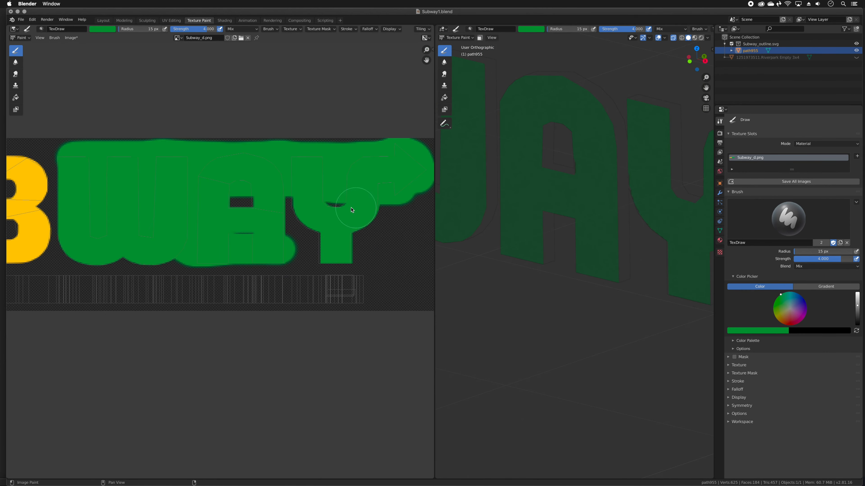
Fill the remaining gaps in and around the A and Y with green and even out the painted area's lower edge.
{"action": "middle_click_drag", "start_coordinate": [329, 209], "coordinate": [276, 213]}
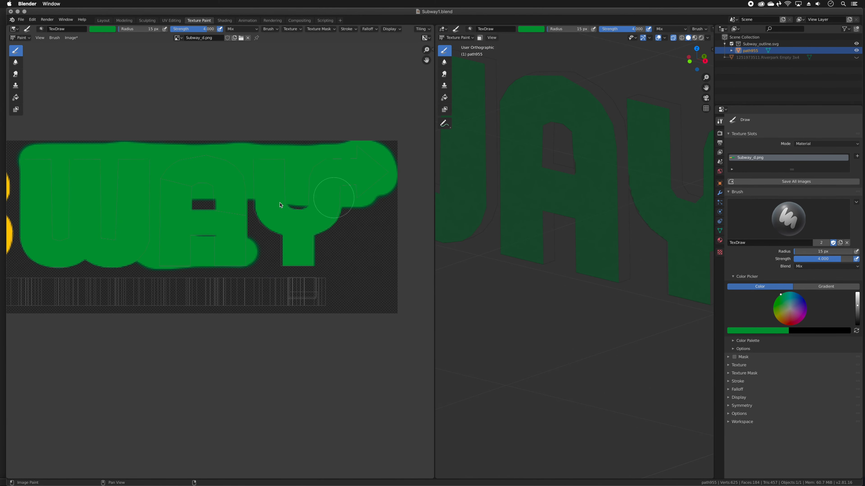
{"action": "left_click_drag", "start_coordinate": [217, 206], "coordinate": [192, 210]}
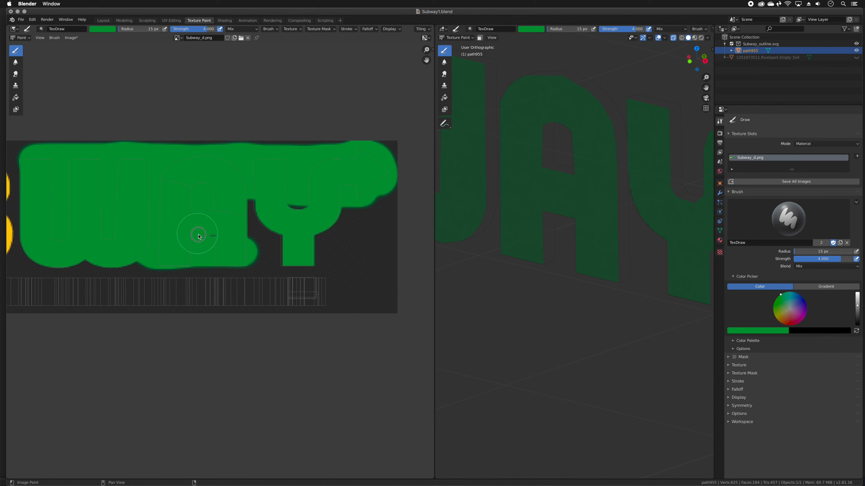
{"action": "mouse_move", "coordinate": [198, 246]}
{"action": "left_mouse_down"}
{"action": "mouse_move", "coordinate": [189, 253]}
{"action": "mouse_move", "coordinate": [311, 251]}
{"action": "mouse_move", "coordinate": [370, 185]}
{"action": "left_mouse_up"}
{"action": "mouse_move", "coordinate": [308, 203]}
{"action": "left_mouse_down"}
{"action": "mouse_move", "coordinate": [255, 199]}
{"action": "mouse_move", "coordinate": [265, 244]}
{"action": "mouse_move", "coordinate": [238, 225]}
{"action": "left_mouse_up"}
{"action": "scroll", "coordinate": [205, 253], "scroll_direction": "left", "scroll_amount": 5}
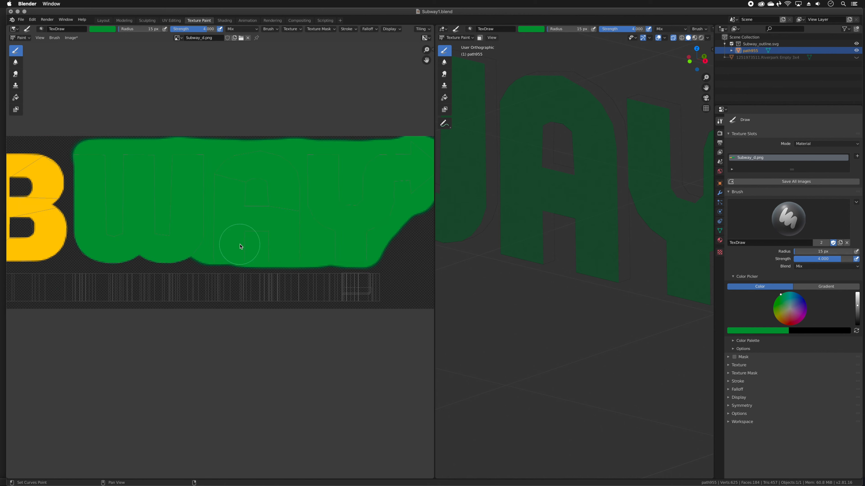
{"action": "mouse_move", "coordinate": [140, 253]}
{"action": "left_mouse_down"}
{"action": "mouse_move", "coordinate": [89, 251]}
{"action": "mouse_move", "coordinate": [90, 231]}
{"action": "left_mouse_up"}
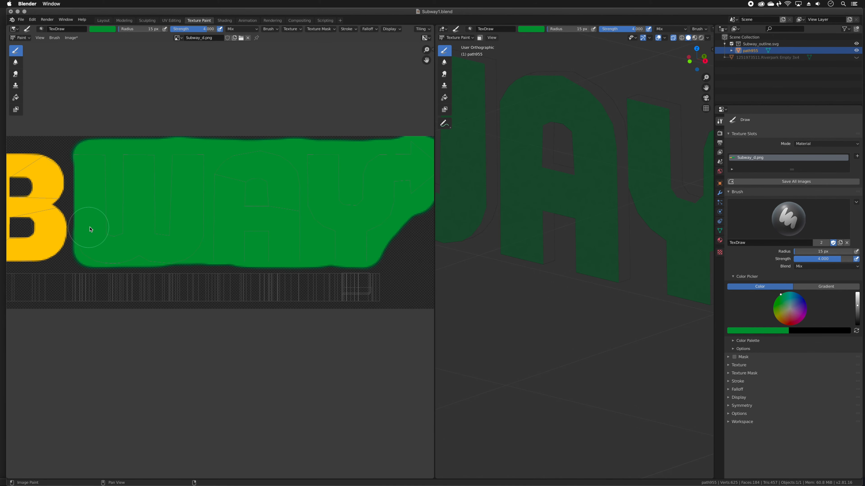
Set the brush radius to 7 px and square off the green area's edge beside the letter B.
{"action": "scroll", "coordinate": [90, 229], "scroll_direction": "left", "scroll_amount": 10}
{"action": "key", "text": "f"}
{"action": "left_click", "coordinate": [194, 208]}
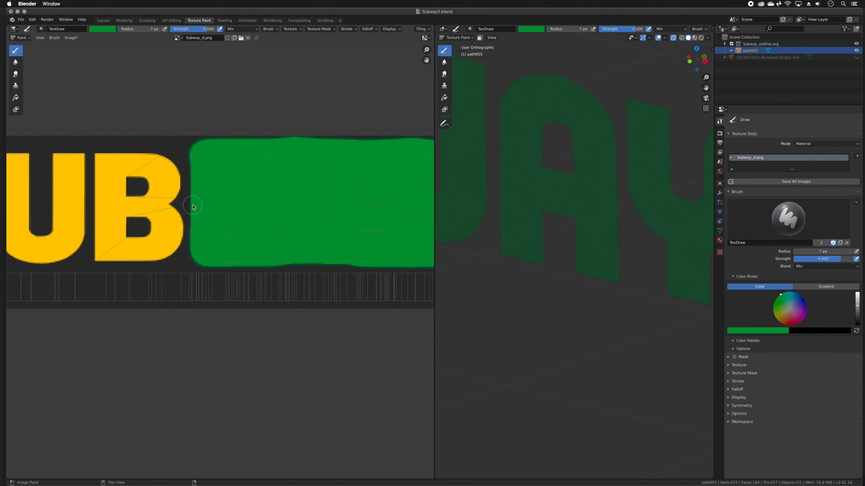
{"action": "scroll", "coordinate": [238, 205], "scroll_direction": "left", "scroll_amount": 5}
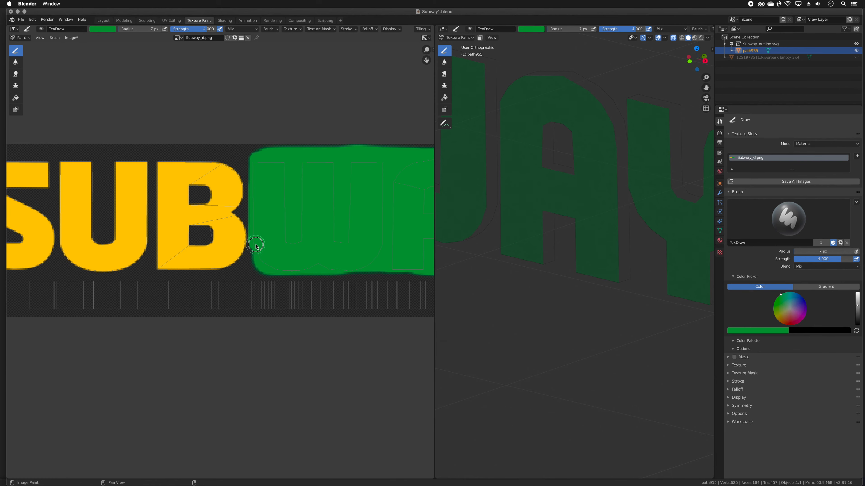
{"action": "scroll", "coordinate": [356, 199], "scroll_direction": "right", "scroll_amount": 3}
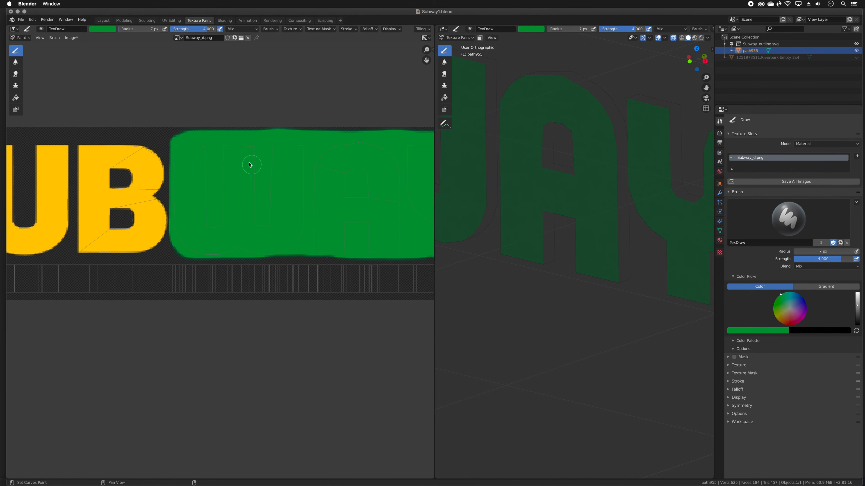
Widen the image editor and sample the yellow of the SUB letters as the brush colour.
{"action": "scroll", "coordinate": [270, 170], "scroll_direction": "down", "scroll_amount": 3}
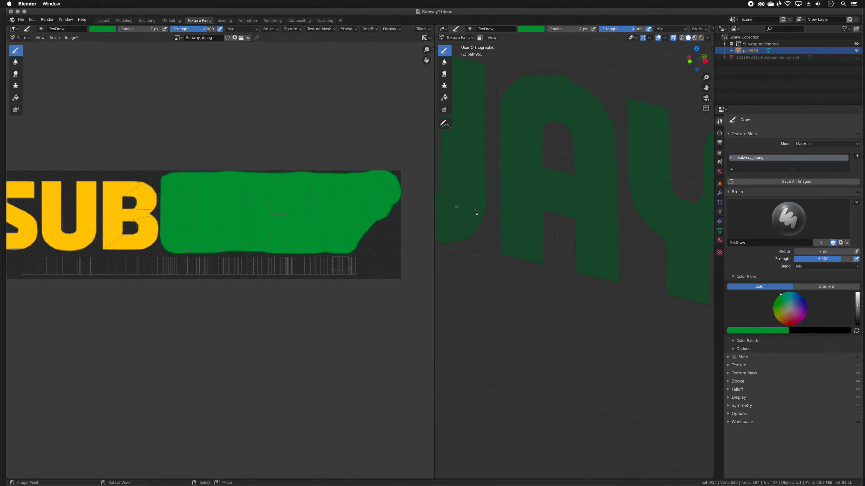
{"action": "left_click_drag", "start_coordinate": [435, 235], "coordinate": [614, 236]}
{"action": "scroll", "coordinate": [308, 165], "scroll_direction": "left", "scroll_amount": 3}
{"action": "scroll", "coordinate": [308, 166], "scroll_direction": "left", "scroll_amount": 1}
{"action": "left_click", "coordinate": [110, 30]}
{"action": "left_click", "coordinate": [145, 103]}
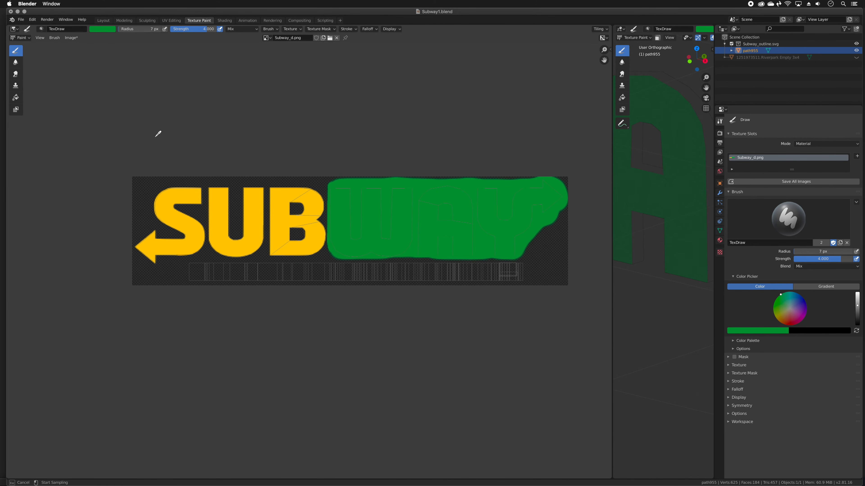
{"action": "left_click", "coordinate": [173, 205]}
Set the brush radius to 20 px and paint yellow over SUB and its arrow, filling the gaps and surrounding margin.
{"action": "mouse_move", "coordinate": [302, 190]}
{"action": "left_mouse_down"}
{"action": "mouse_move", "coordinate": [159, 191]}
{"action": "mouse_move", "coordinate": [156, 216]}
{"action": "mouse_move", "coordinate": [183, 235]}
{"action": "mouse_move", "coordinate": [157, 233]}
{"action": "left_mouse_up"}
{"action": "key", "text": "f"}
{"action": "left_click", "coordinate": [137, 208]}
{"action": "mouse_move", "coordinate": [137, 202]}
{"action": "left_mouse_down"}
{"action": "mouse_move", "coordinate": [257, 196]}
{"action": "mouse_move", "coordinate": [162, 228]}
{"action": "mouse_move", "coordinate": [125, 218]}
{"action": "mouse_move", "coordinate": [129, 179]}
{"action": "mouse_move", "coordinate": [291, 179]}
{"action": "mouse_move", "coordinate": [308, 192]}
{"action": "mouse_move", "coordinate": [305, 234]}
{"action": "mouse_move", "coordinate": [138, 243]}
{"action": "mouse_move", "coordinate": [147, 255]}
{"action": "mouse_move", "coordinate": [180, 245]}
{"action": "mouse_move", "coordinate": [306, 245]}
{"action": "mouse_move", "coordinate": [248, 216]}
{"action": "left_mouse_up"}
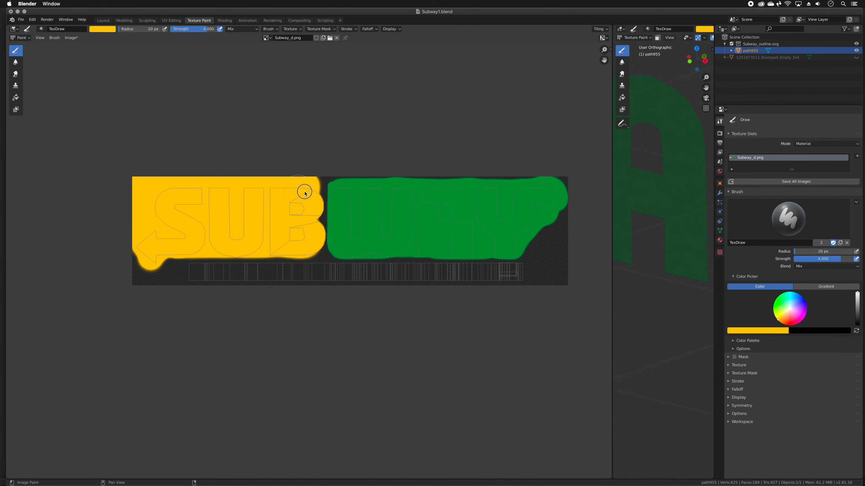
Set the brush radius to 2 px and extend the yellow past the outline along the upper curve of the B.
{"action": "scroll", "coordinate": [300, 196], "scroll_direction": "up", "scroll_amount": 6}
{"action": "key", "text": "f"}
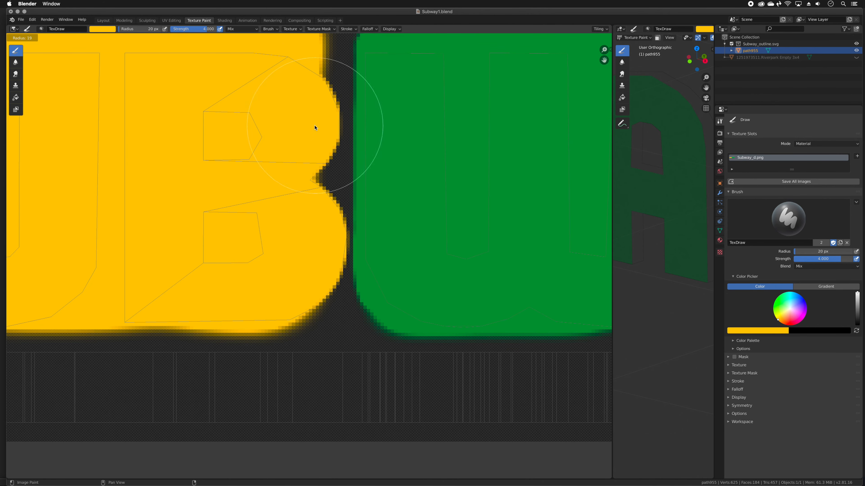
{"action": "left_click", "coordinate": [250, 126]}
{"action": "middle_click_drag", "start_coordinate": [293, 139], "coordinate": [279, 183]}
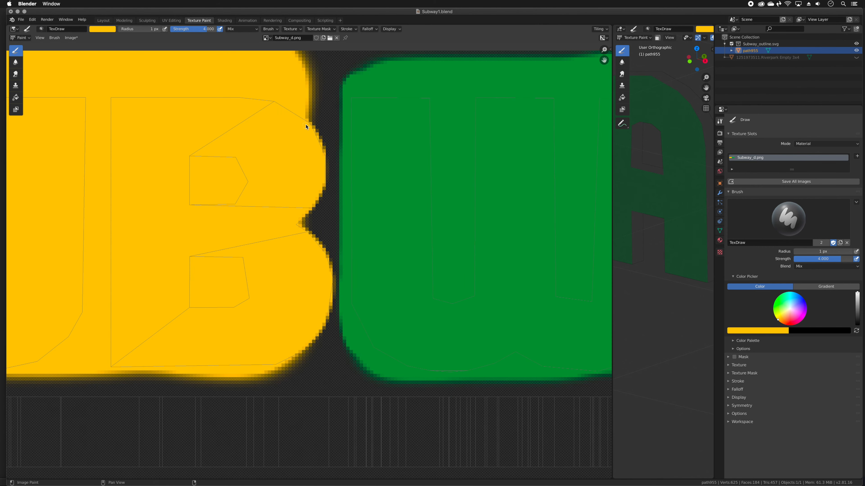
{"action": "key", "text": "f"}
{"action": "left_click", "coordinate": [310, 125]}
{"action": "key", "text": "f"}
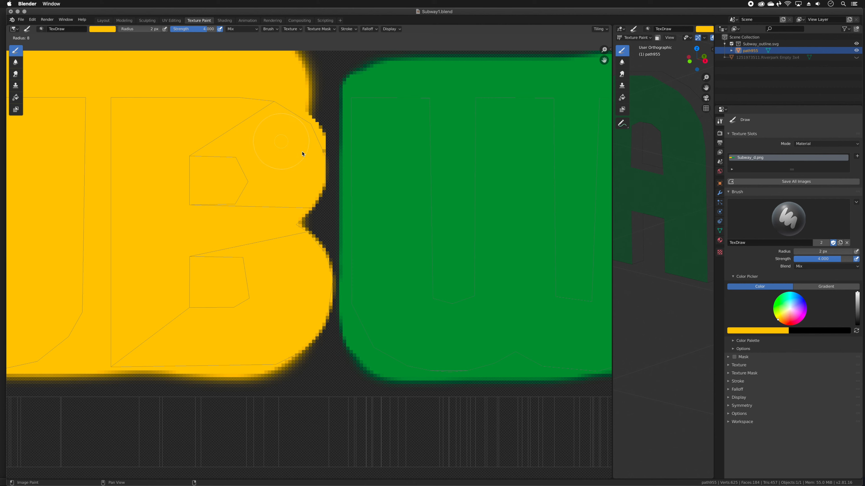
{"action": "left_click", "coordinate": [301, 115]}
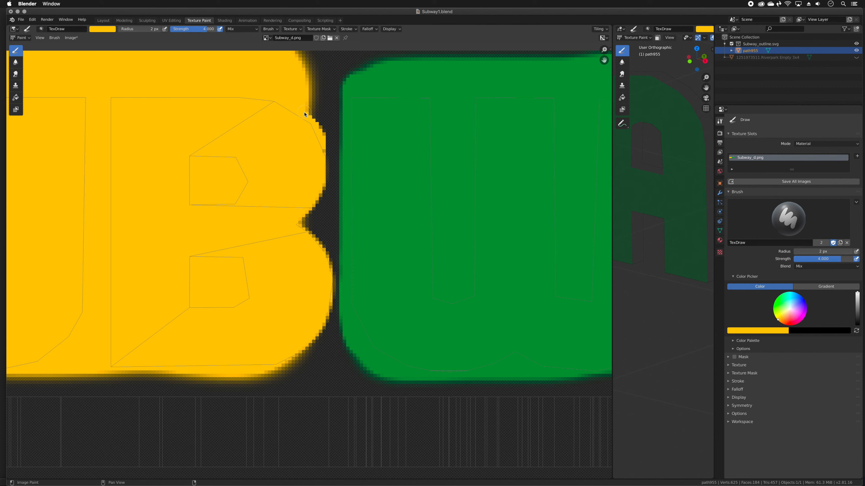
{"action": "mouse_move", "coordinate": [324, 158]}
{"action": "left_mouse_down"}
{"action": "mouse_move", "coordinate": [319, 197]}
{"action": "mouse_move", "coordinate": [293, 231]}
{"action": "mouse_move", "coordinate": [320, 199]}
{"action": "mouse_move", "coordinate": [324, 172]}
{"action": "mouse_move", "coordinate": [307, 70]}
{"action": "left_mouse_up"}
Set the brush radius to 3 px and paint yellow along the rest of the B's outer edge and the yellow area's lower edge.
{"action": "key", "text": "f"}
{"action": "left_click", "coordinate": [322, 201]}
{"action": "scroll", "coordinate": [306, 70], "scroll_direction": "down", "scroll_amount": 4}
{"action": "scroll", "coordinate": [305, 132], "scroll_direction": "up", "scroll_amount": 1}
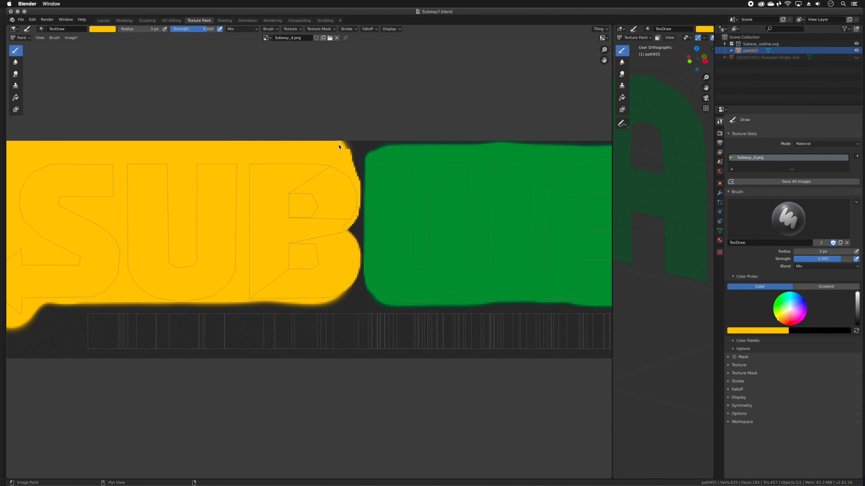
{"action": "scroll", "coordinate": [351, 236], "scroll_direction": "up", "scroll_amount": 4}
{"action": "mouse_move", "coordinate": [401, 184]}
{"action": "left_mouse_down"}
{"action": "mouse_move", "coordinate": [424, 208]}
{"action": "mouse_move", "coordinate": [436, 263]}
{"action": "mouse_move", "coordinate": [429, 302]}
{"action": "mouse_move", "coordinate": [386, 345]}
{"action": "mouse_move", "coordinate": [350, 356]}
{"action": "mouse_move", "coordinate": [95, 360]}
{"action": "left_mouse_up"}
Save the painted texture as Subway_d.png on the Desktop, overwriting the existing file.
{"action": "scroll", "coordinate": [309, 216], "scroll_direction": "down", "scroll_amount": 5}
{"action": "scroll", "coordinate": [312, 238], "scroll_direction": "up", "scroll_amount": 3}
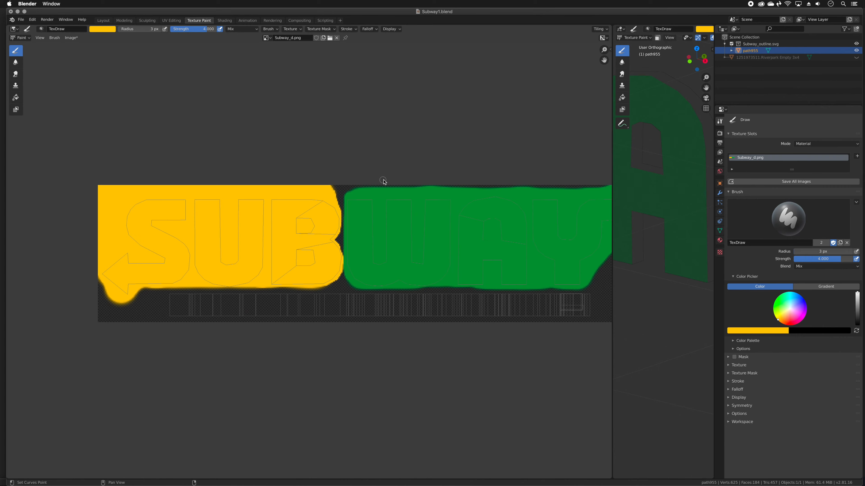
{"action": "scroll", "coordinate": [327, 146], "scroll_direction": "up", "scroll_amount": 3}
{"action": "scroll", "coordinate": [310, 147], "scroll_direction": "down", "scroll_amount": 4}
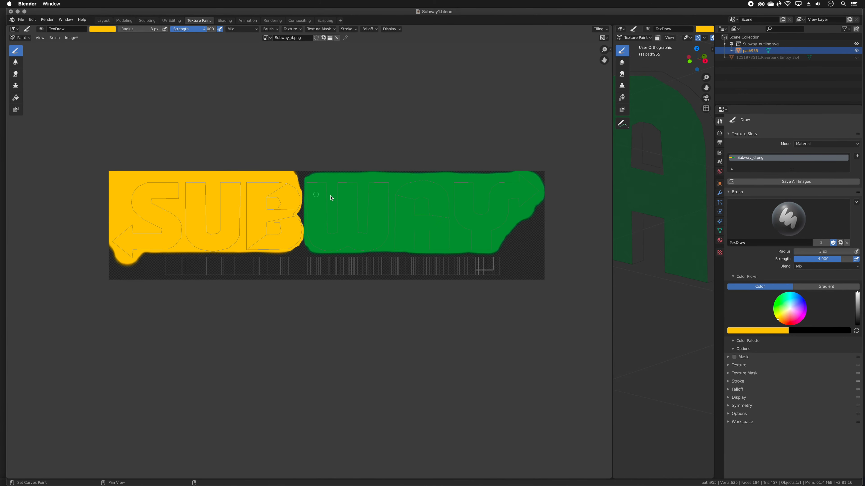
{"action": "middle_click_drag", "start_coordinate": [332, 198], "coordinate": [293, 190]}
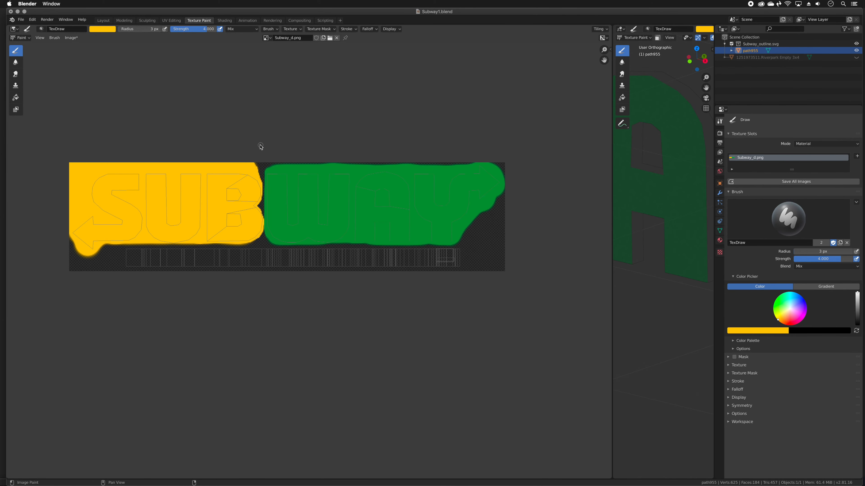
{"action": "left_click", "coordinate": [78, 39]}
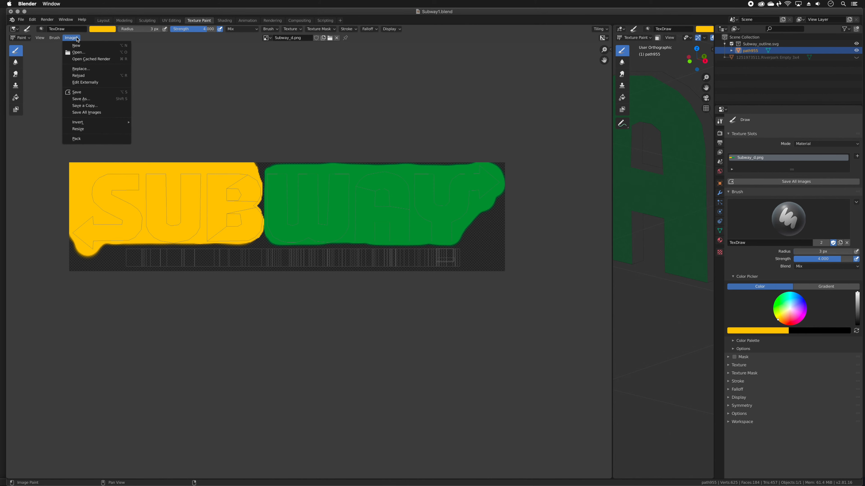
{"action": "left_click", "coordinate": [85, 99]}
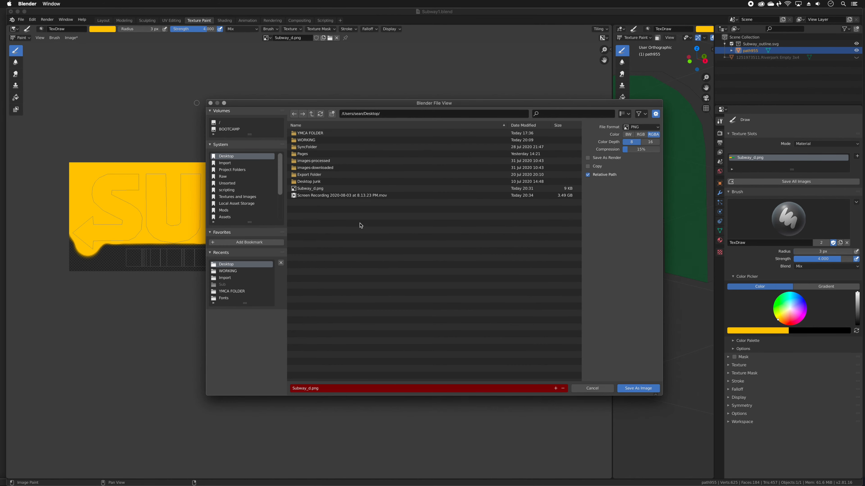
{"action": "left_click", "coordinate": [300, 189]}
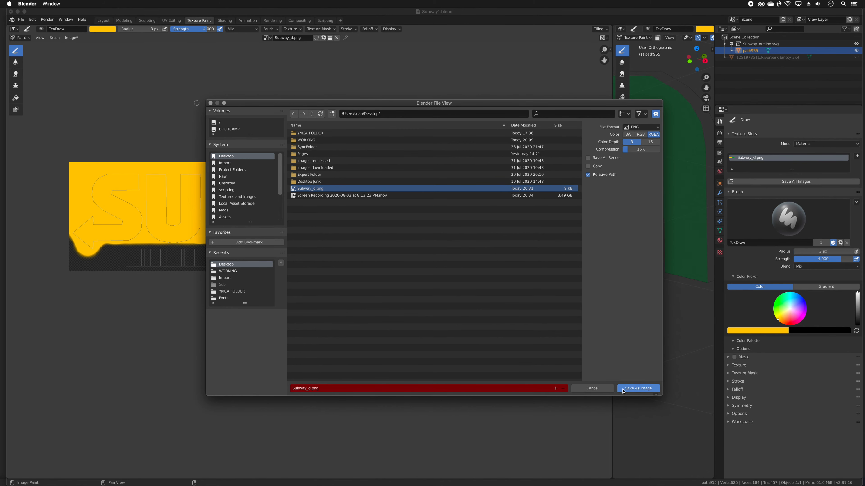
{"action": "left_click", "coordinate": [634, 391]}
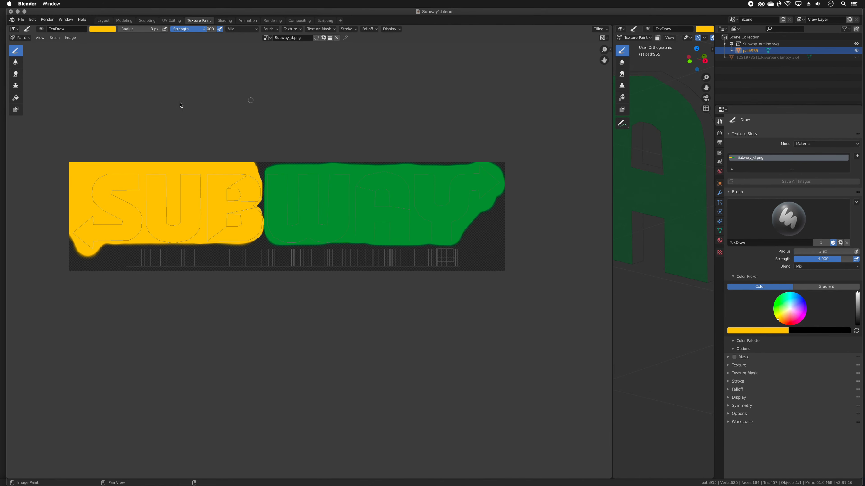
Switch to the Layout workspace, enlarge the image editors and enter Edit Mode to show the lettering's UVs over the painted texture.
{"action": "left_click", "coordinate": [103, 20]}
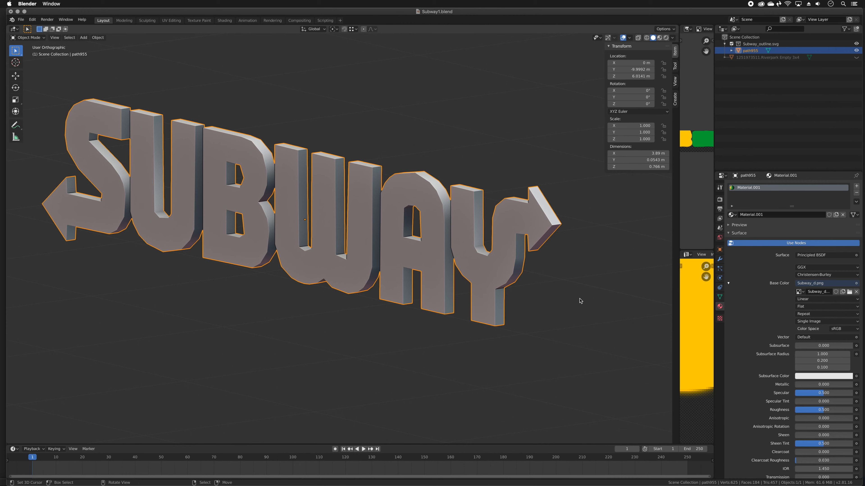
{"action": "left_click_drag", "start_coordinate": [679, 301], "coordinate": [314, 300]}
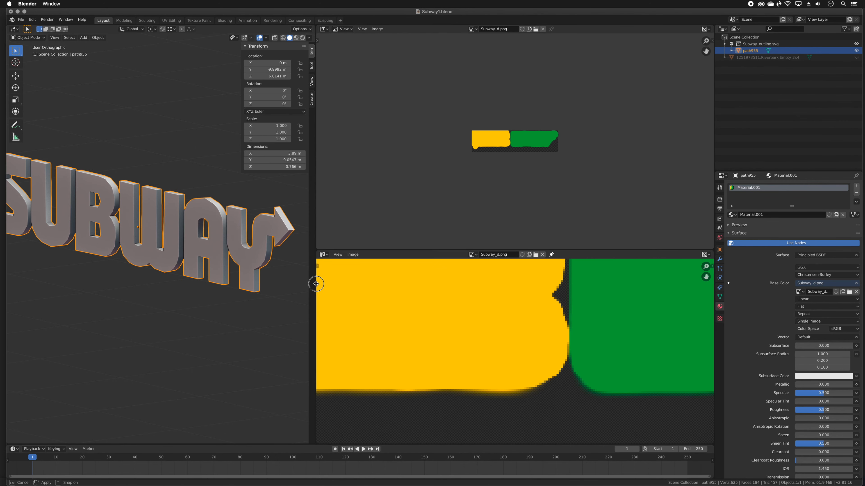
{"action": "scroll", "coordinate": [558, 394], "scroll_direction": "down", "scroll_amount": 5}
{"action": "key", "text": "Tab"}
{"action": "scroll", "coordinate": [552, 340], "scroll_direction": "up", "scroll_amount": 4}
{"action": "scroll", "coordinate": [536, 356], "scroll_direction": "down", "scroll_amount": 2}
{"action": "middle_click_drag", "start_coordinate": [514, 372], "coordinate": [482, 349]}
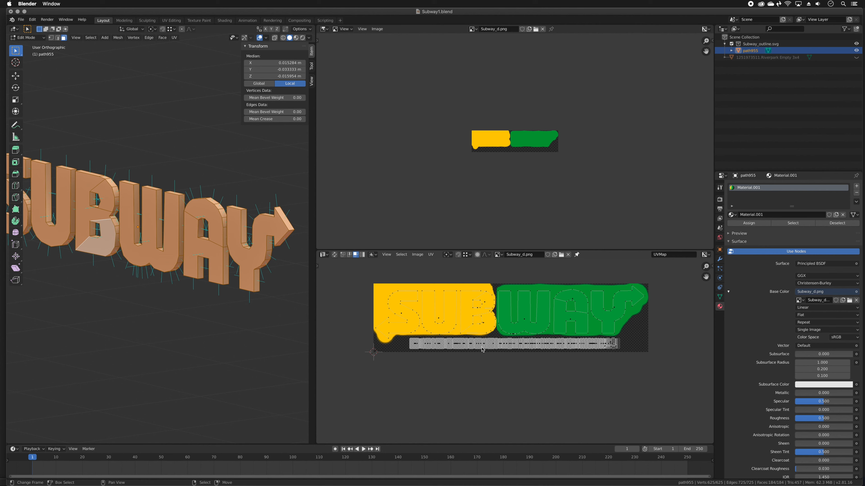
{"action": "left_click", "coordinate": [431, 254]}
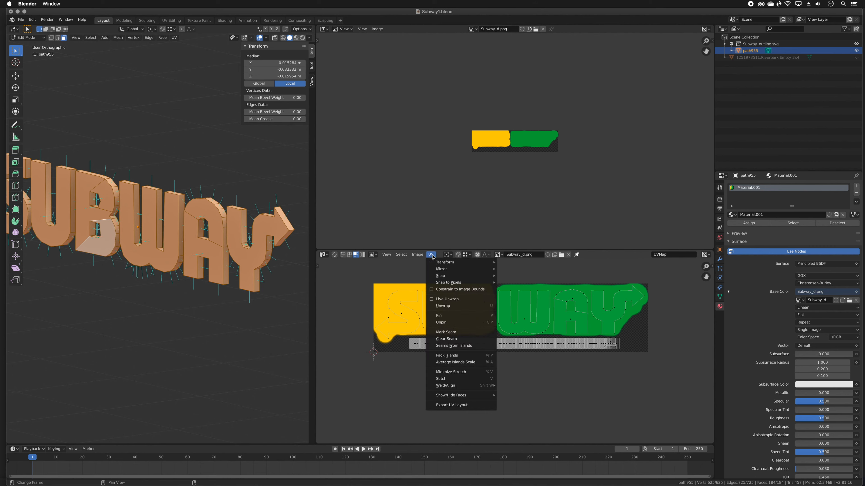
{"action": "left_click", "coordinate": [431, 255]}
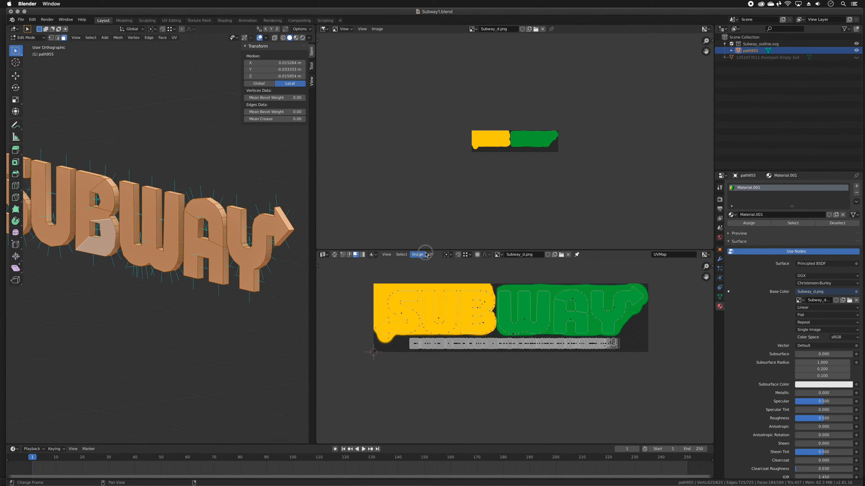